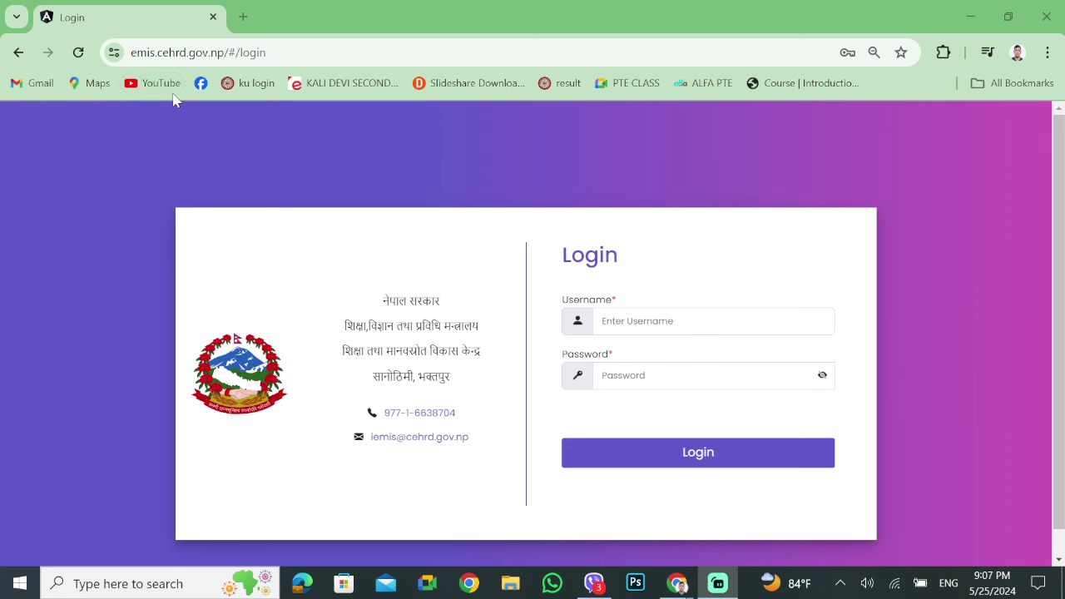
Fill in the saved login credentials by entering the Windows Security PIN, and log in to the school's account
left_click(671, 326)
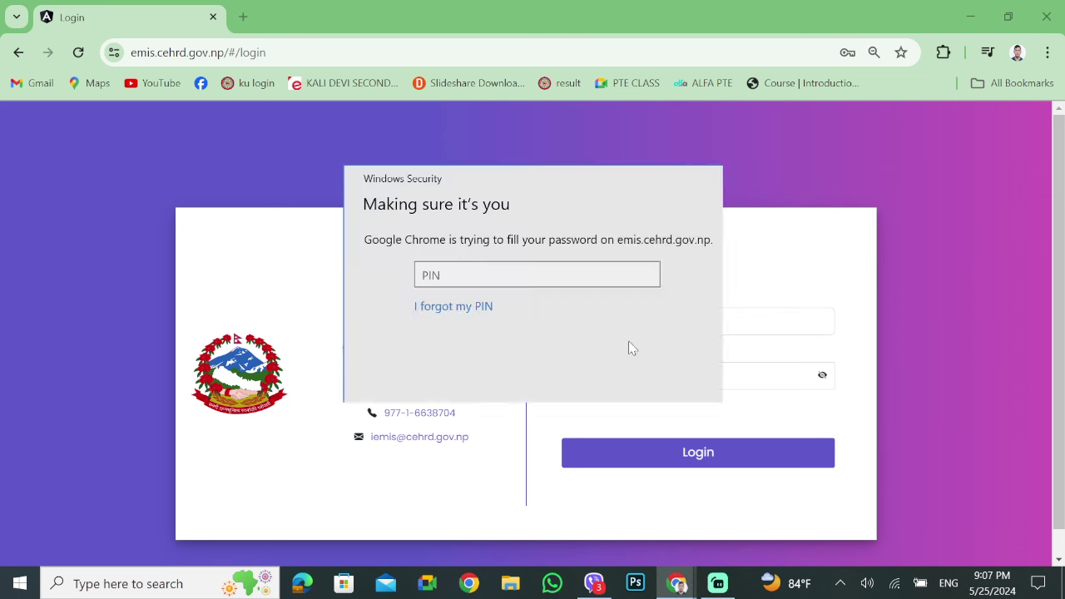
left_click(412, 401)
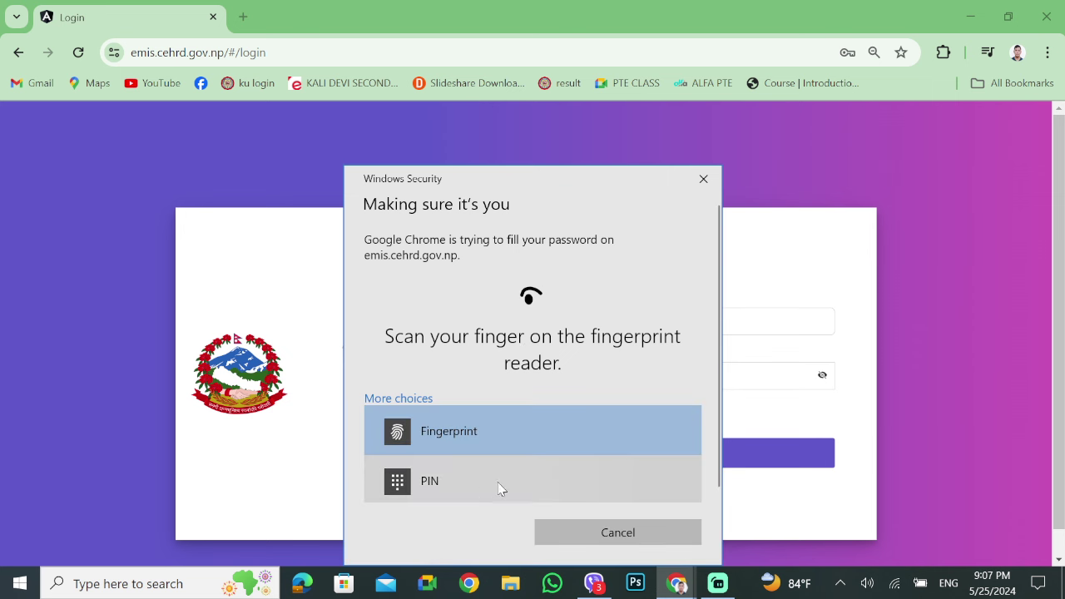
left_click(480, 493)
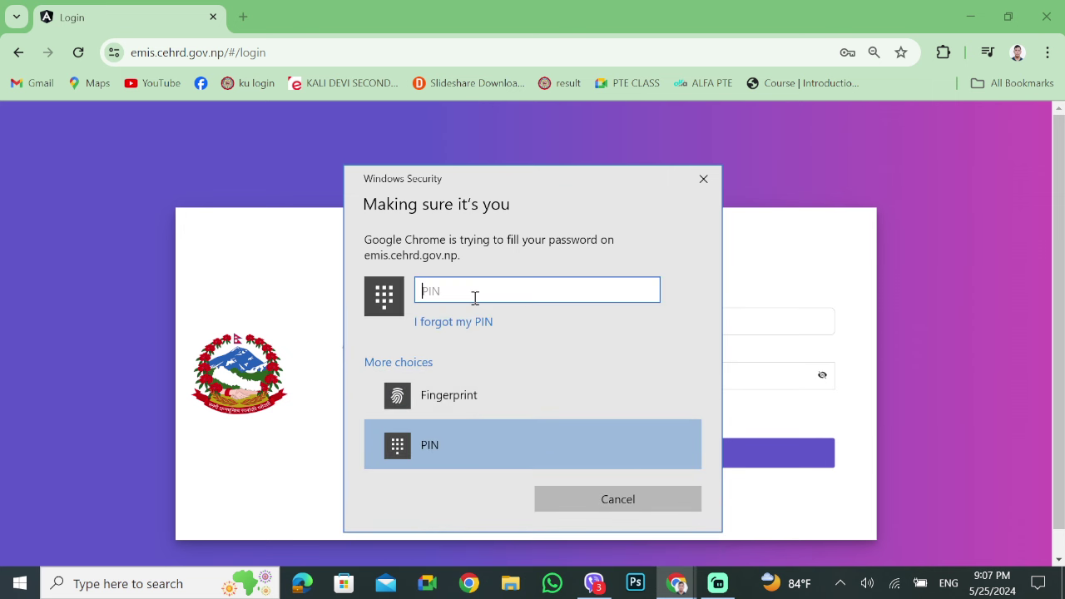
type("*****")
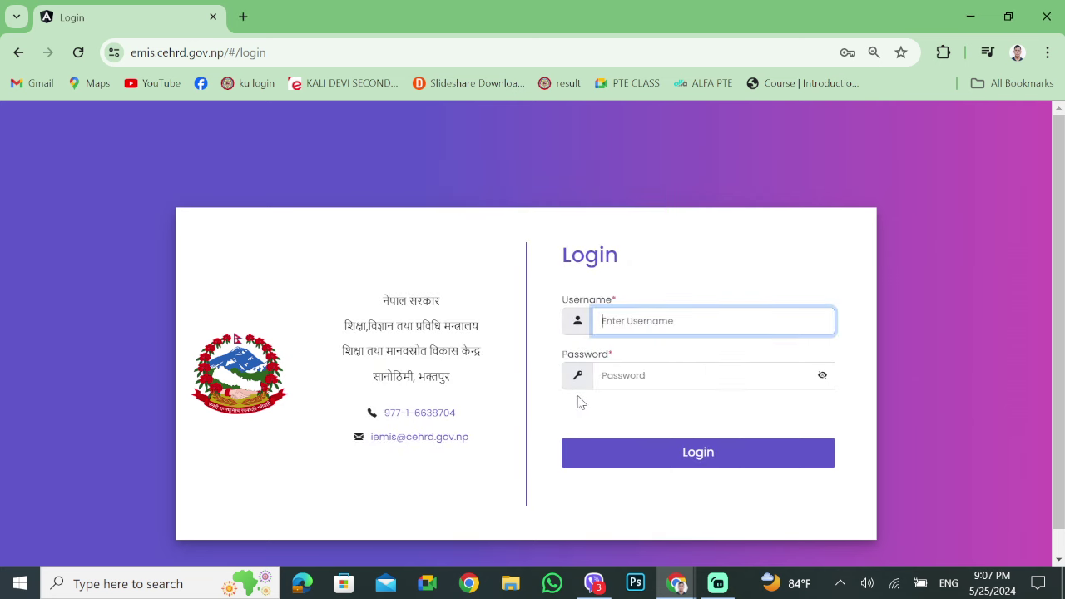
left_click(660, 458)
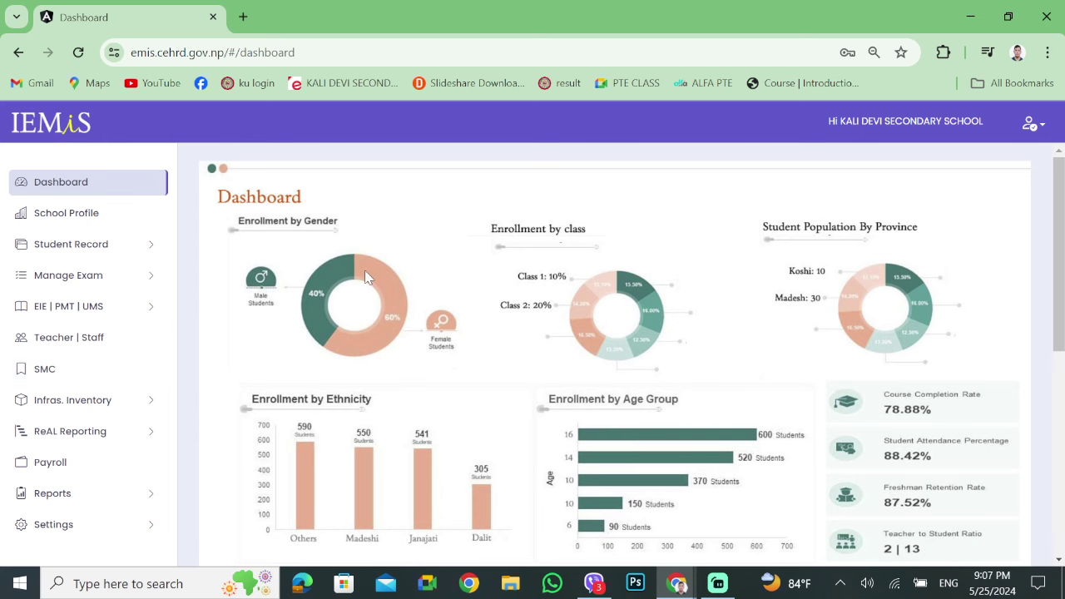
Open the School Profile, read the declaration and agree to it
left_click(70, 227)
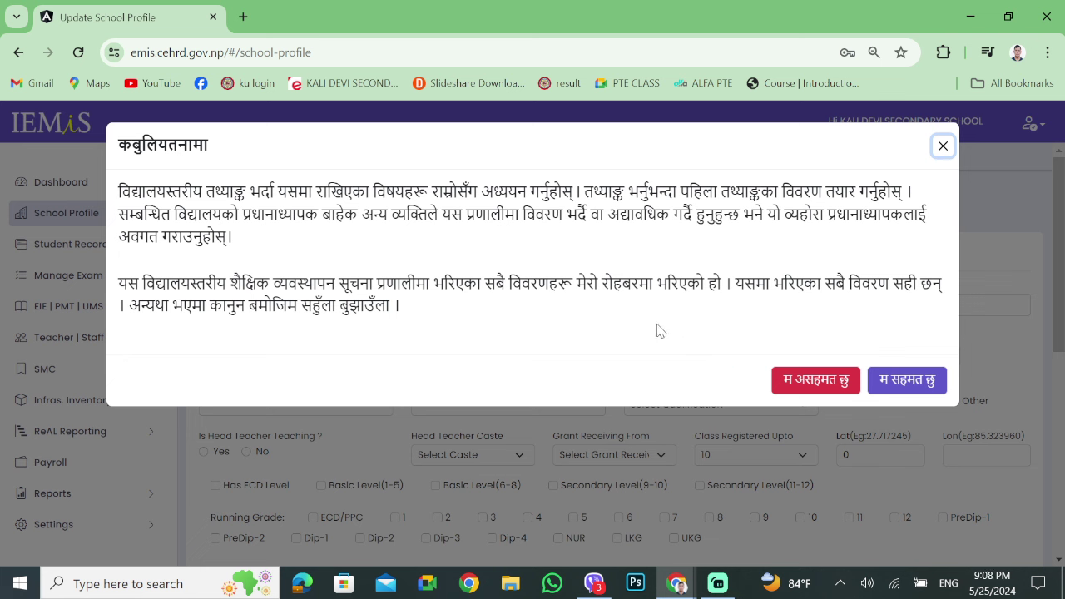
left_click_drag(119, 188, 431, 316)
left_click(431, 316)
left_click(892, 389)
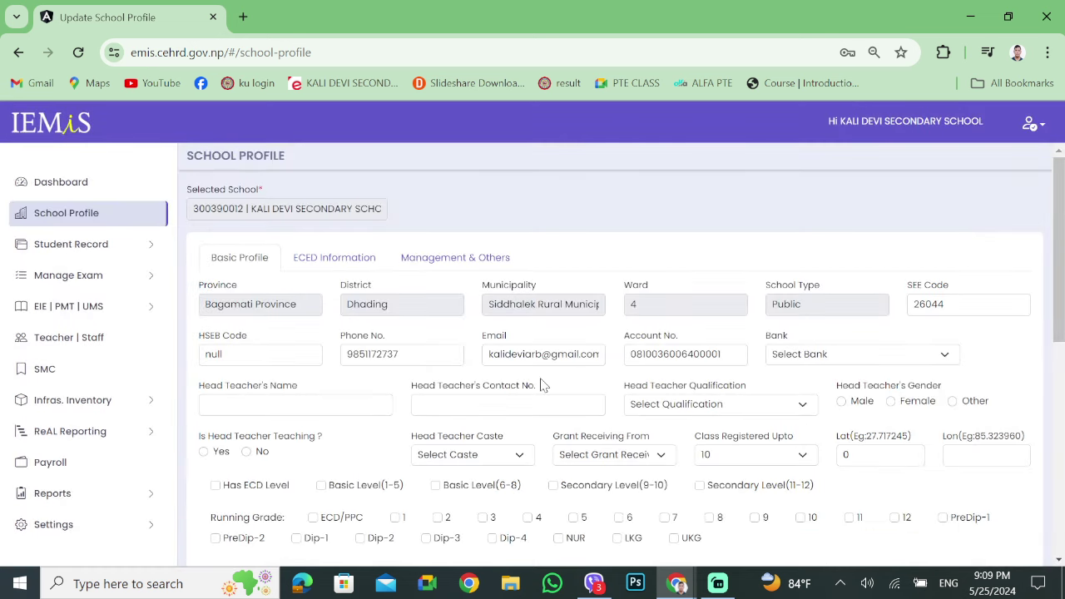
Look through the whole Basic Profile form, from the school details to the technical and science subject questions
scroll(542, 382, "down", 10)
scroll(553, 374, "up", 10)
scroll(565, 363, "down", 10)
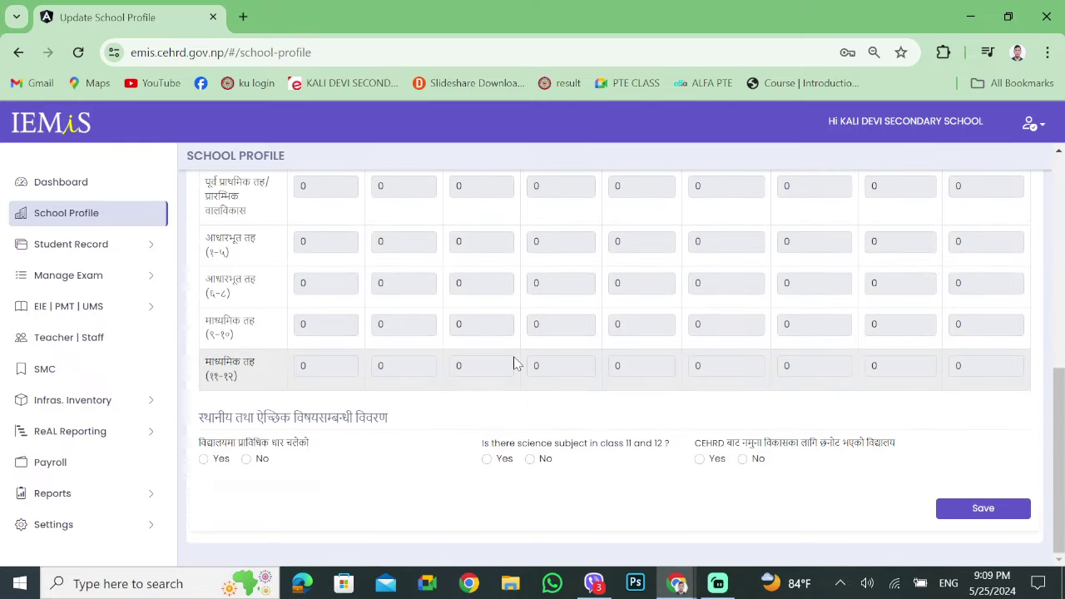
scroll(514, 363, "up", 10)
scroll(516, 359, "down", 10)
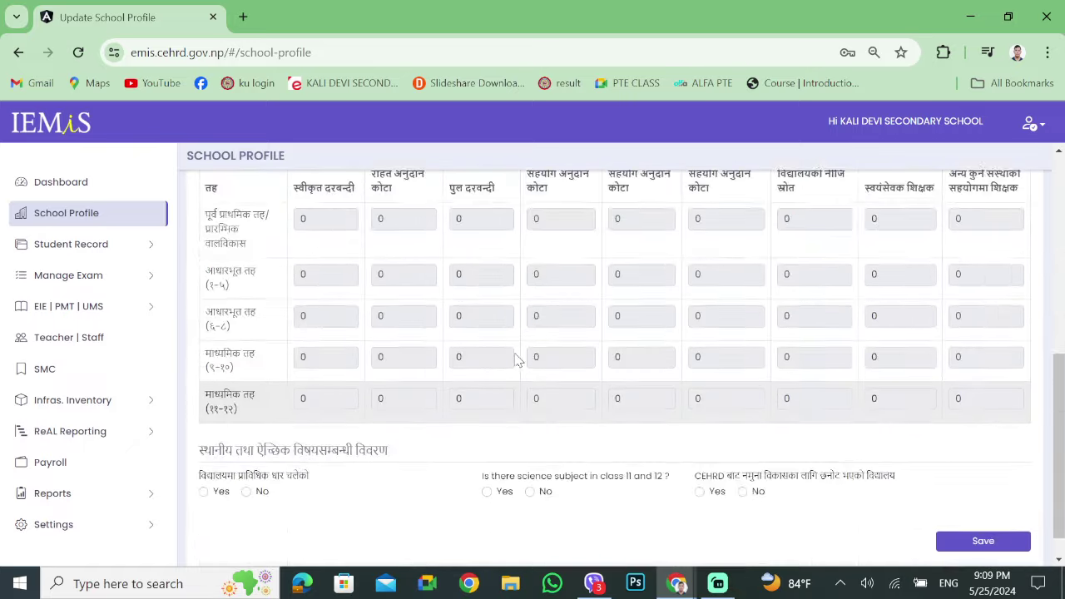
scroll(511, 391, "down", 2)
scroll(499, 457, "up", 10)
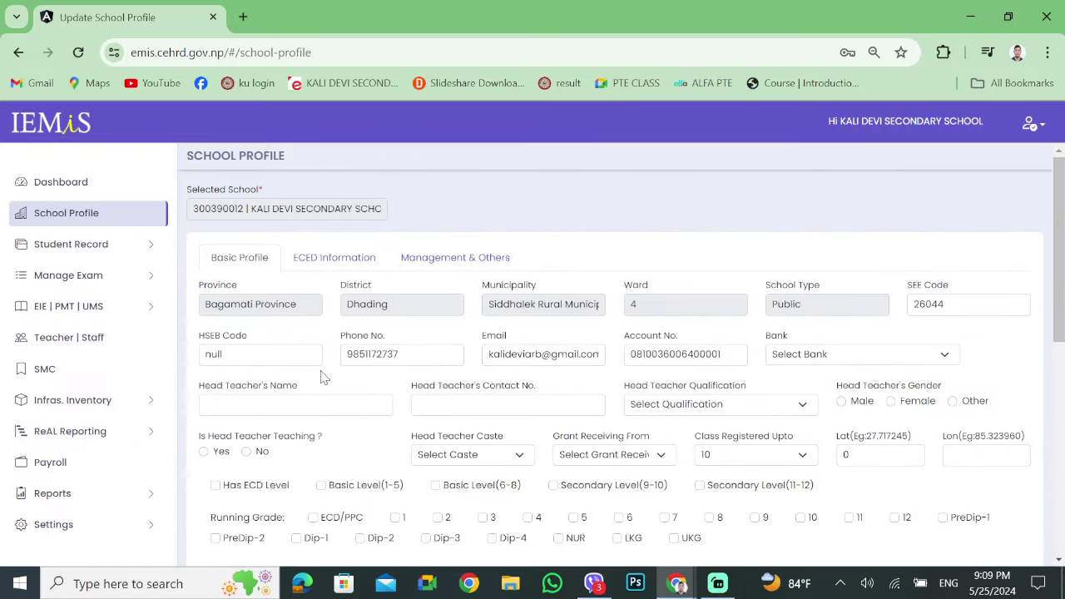
Review the SEE code, HSEB code, phone number and bank fields of the basic profile
double_click(955, 306)
left_click(969, 326)
double_click(255, 353)
left_click(306, 327)
double_click(387, 357)
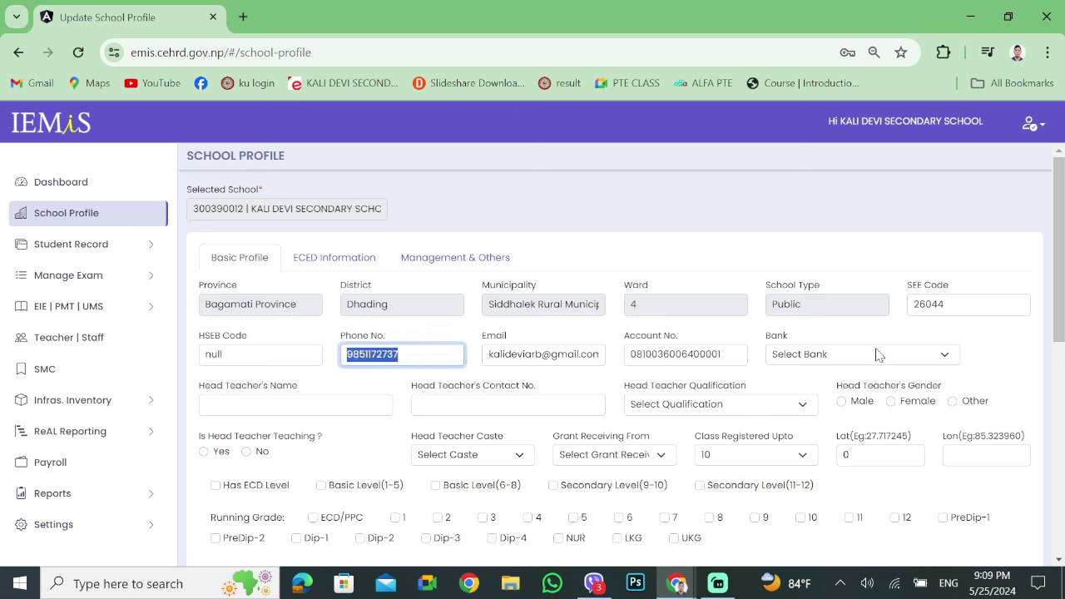
left_click(1010, 349)
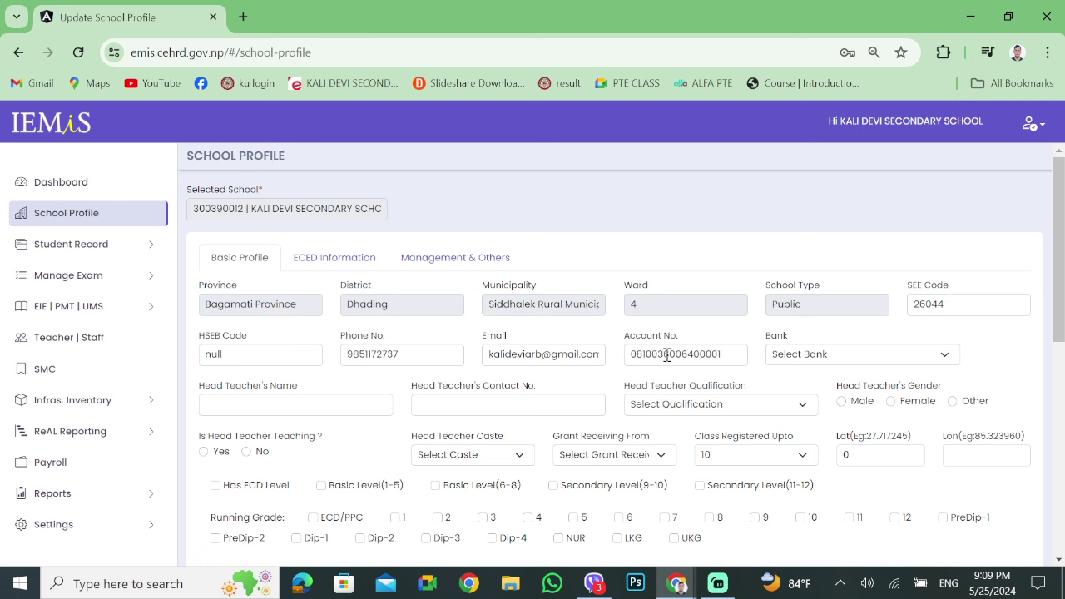
left_click(876, 354)
left_click(878, 356)
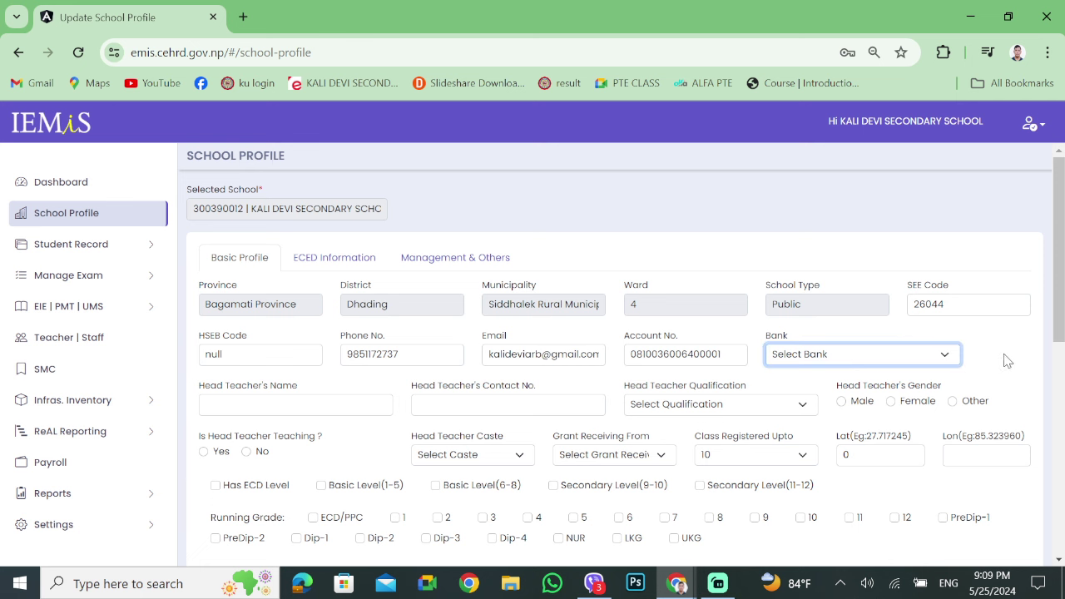
left_click(1009, 361)
Review the head teacher's name and contact number fields and the list of qualification options
scroll(1009, 361, "down", 1)
left_click(324, 325)
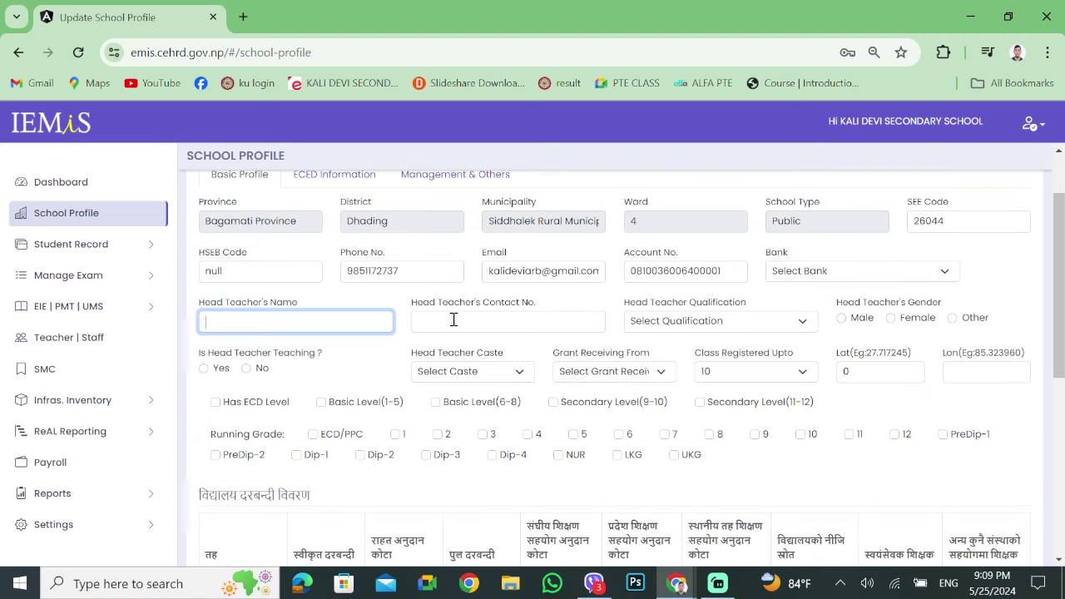
left_click(457, 319)
left_click(679, 324)
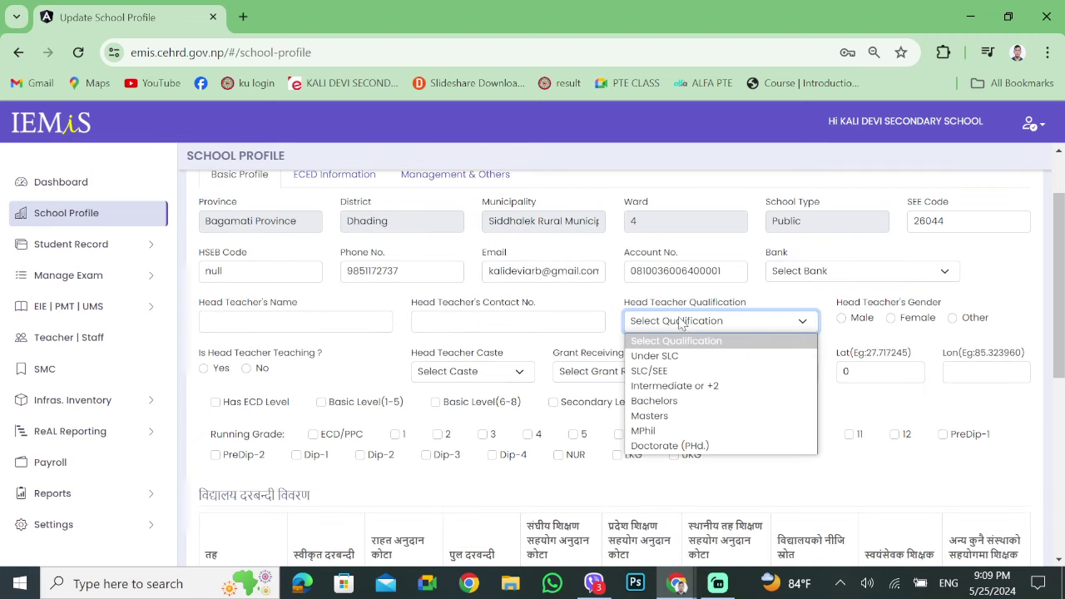
left_click(312, 383)
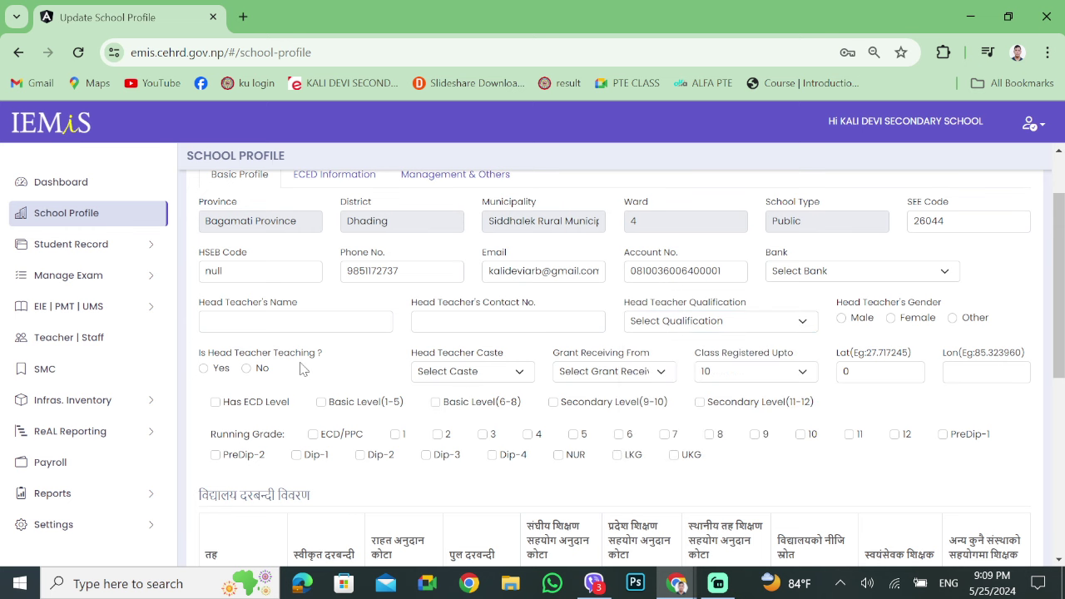
Answer No to whether the head teacher is teaching, and review the caste, grant source and registered class options
scroll(299, 369, "down", 1)
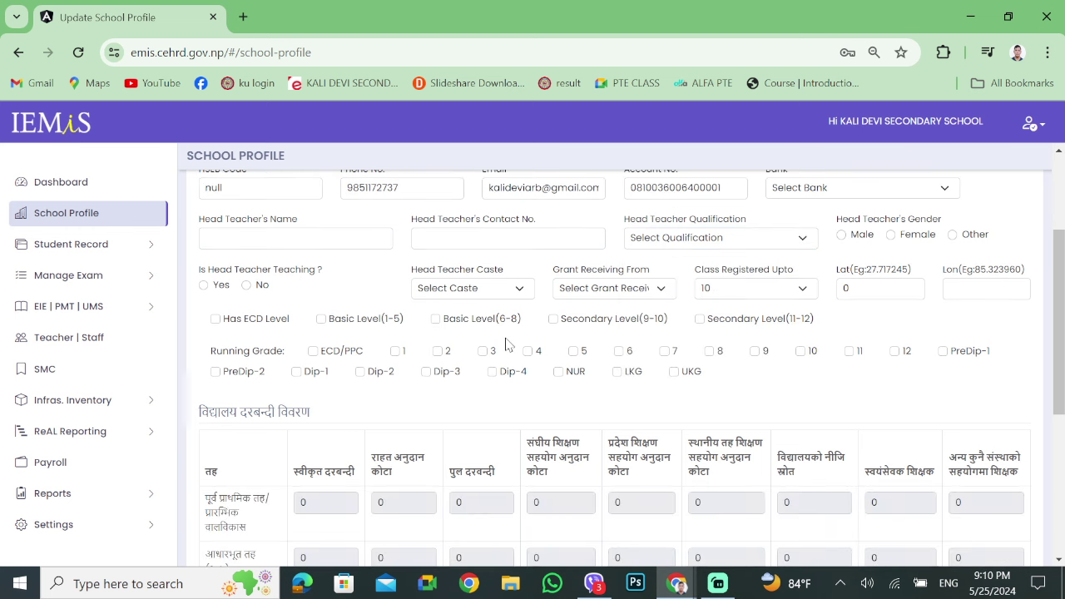
left_click(203, 284)
left_click(247, 286)
left_click(468, 293)
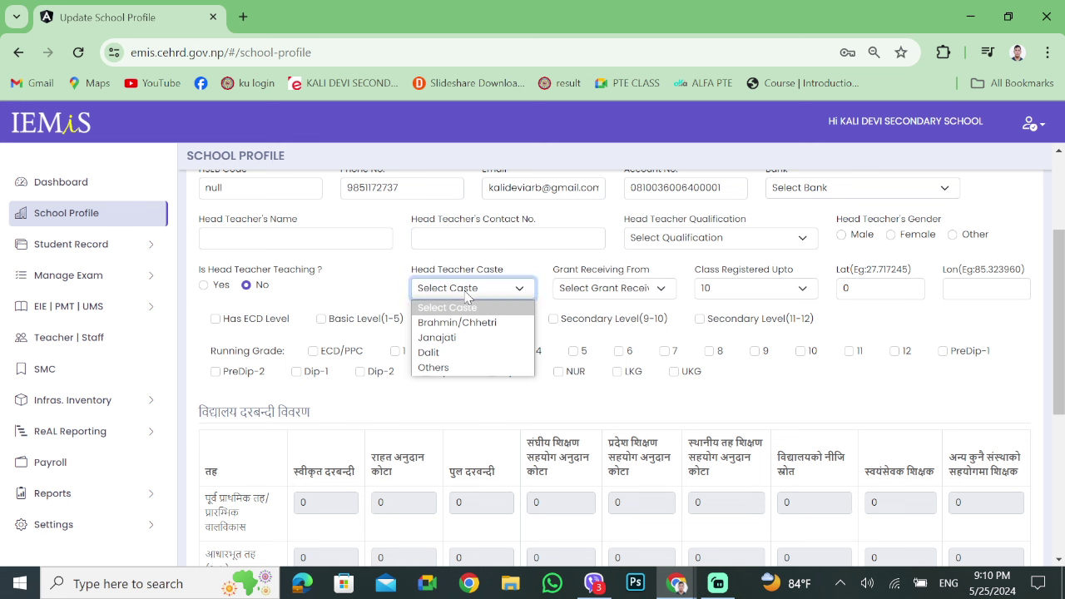
left_click(647, 288)
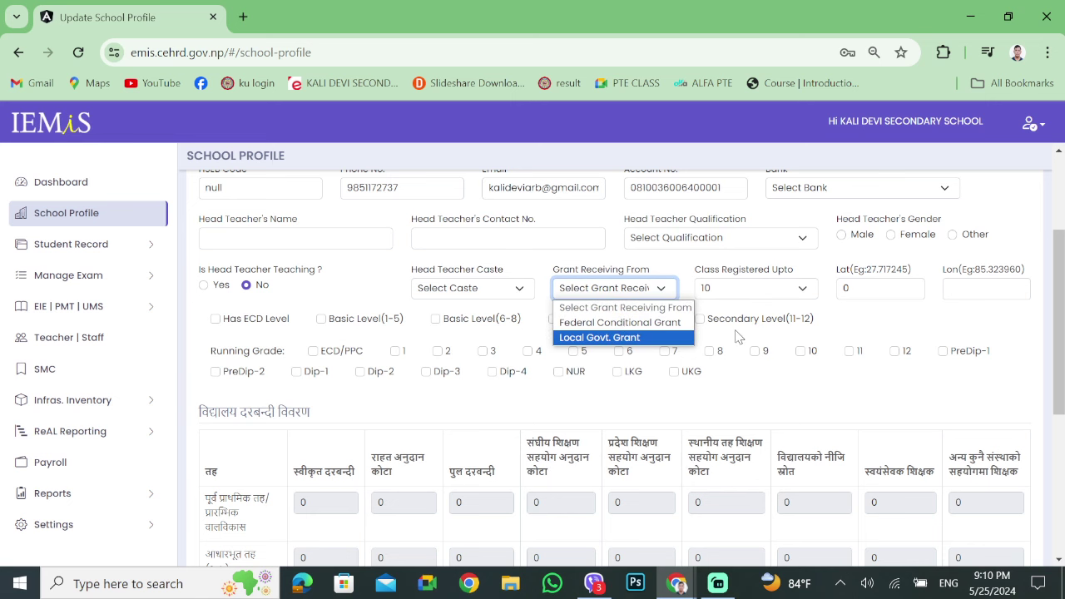
left_click(759, 297)
left_click(759, 295)
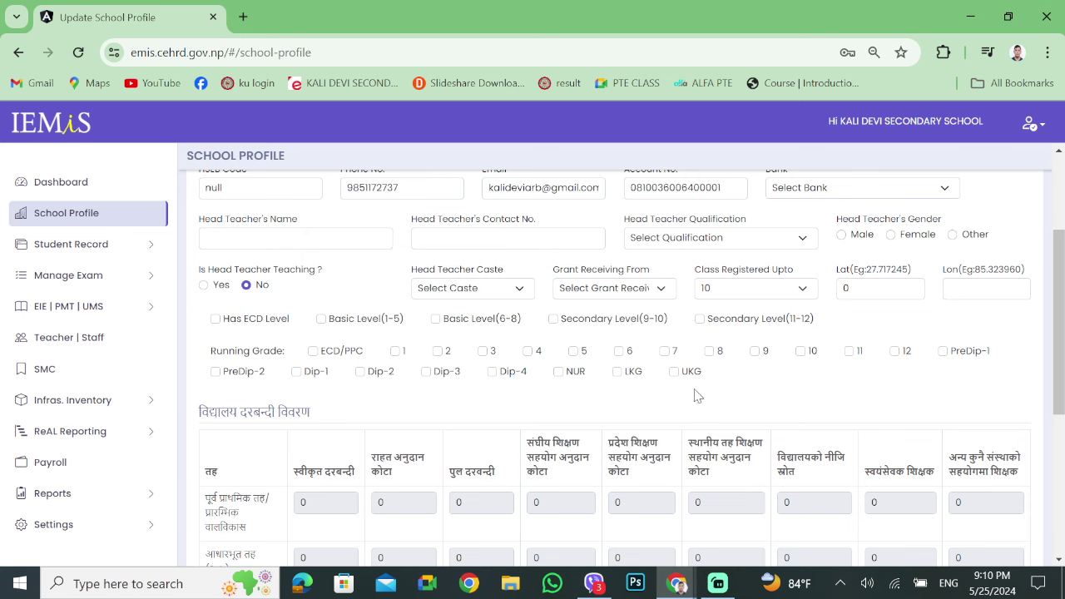
Examine the running grades, the teacher quota table and the local and optional subject questions of the basic profile
scroll(279, 367, "down", 1)
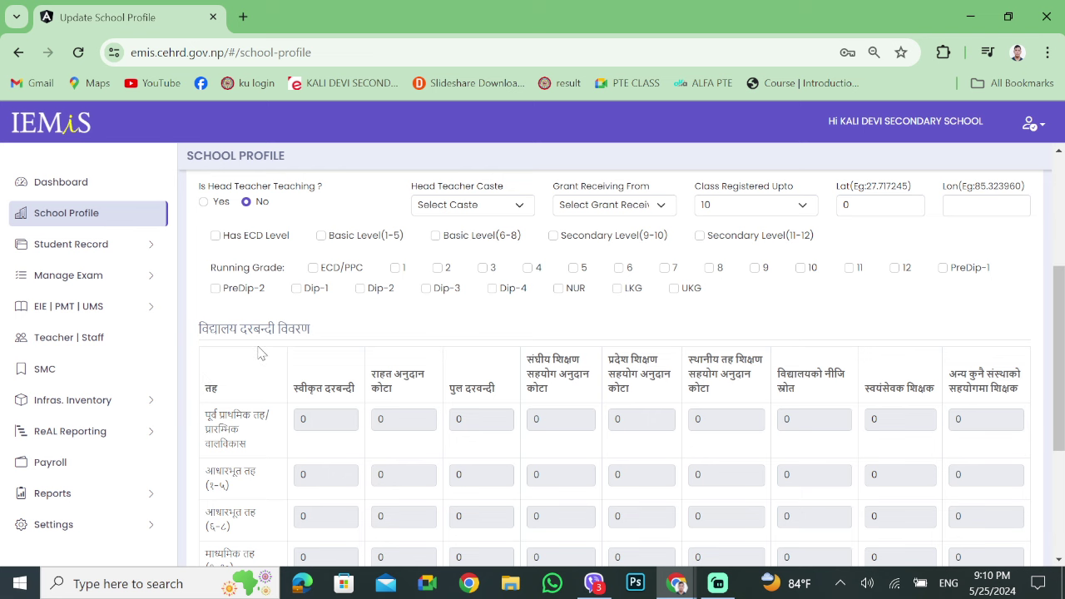
scroll(258, 354, "down", 2)
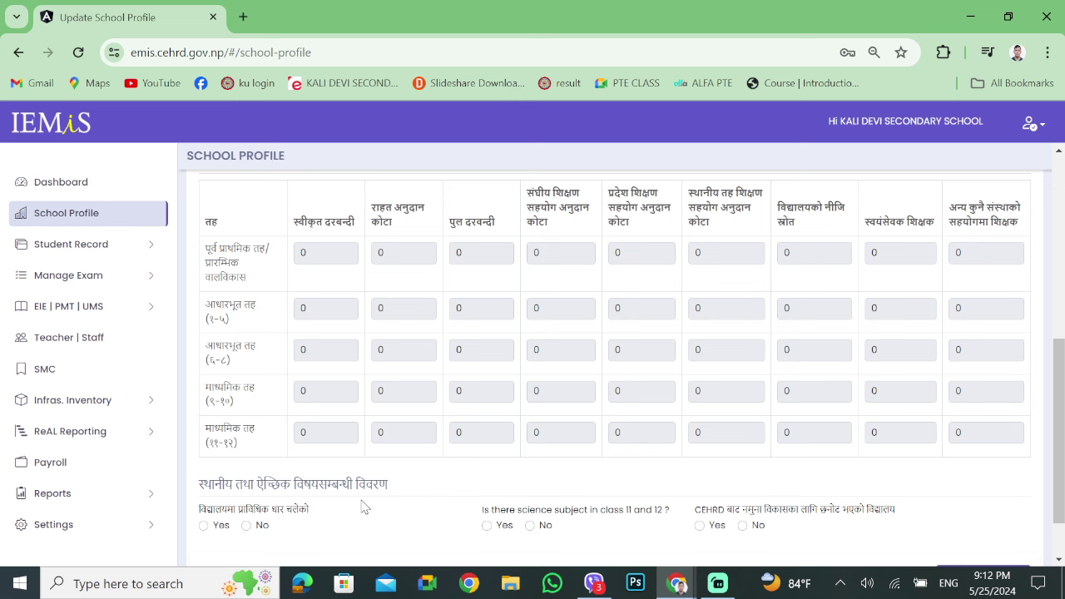
scroll(370, 509, "down", 1)
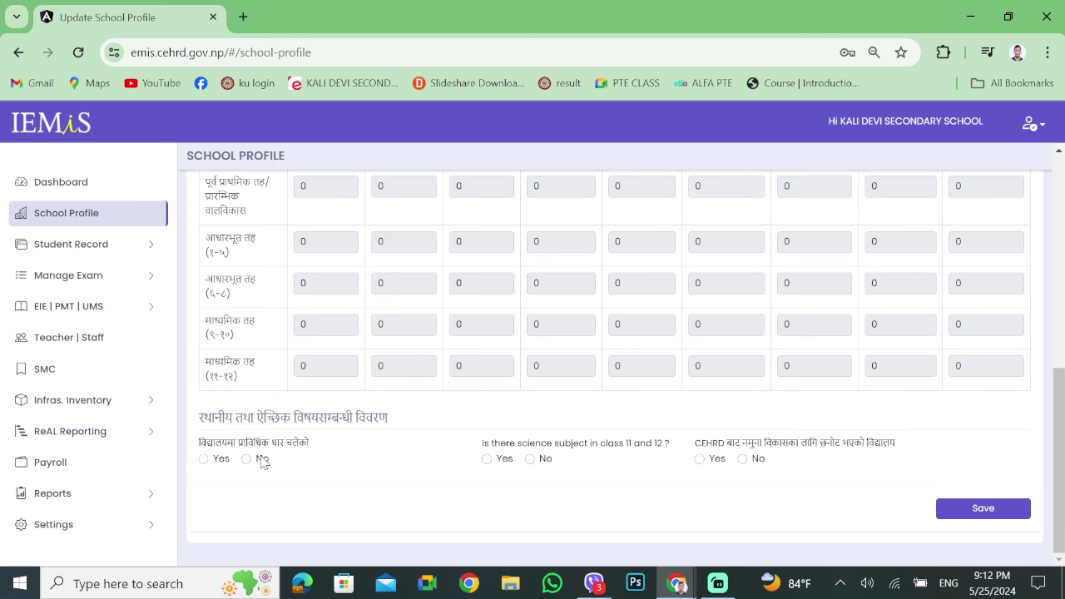
scroll(283, 461, "up", 6)
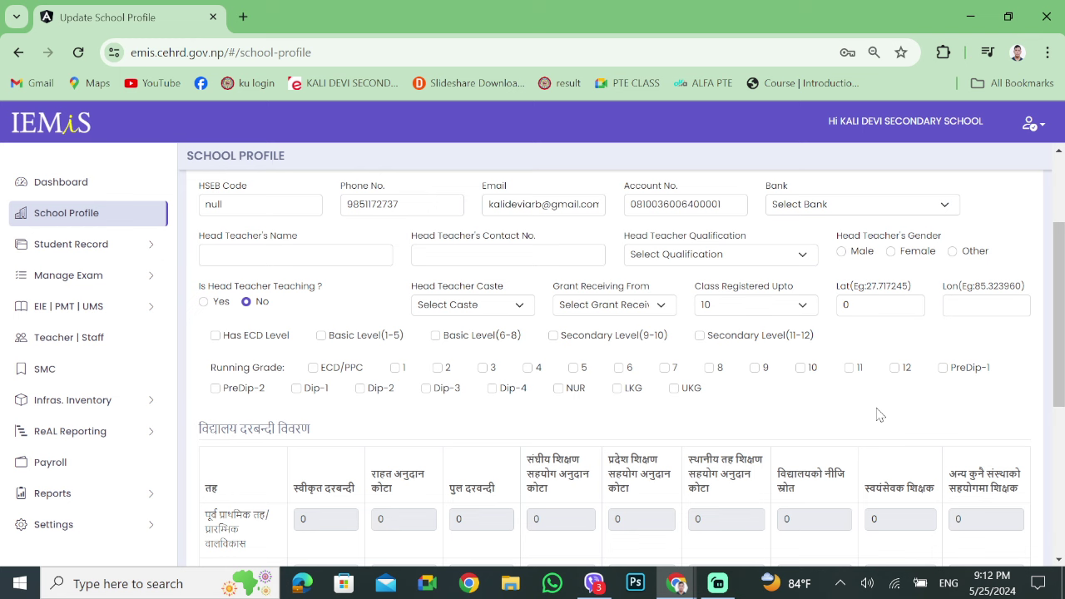
scroll(720, 404, "down", 5)
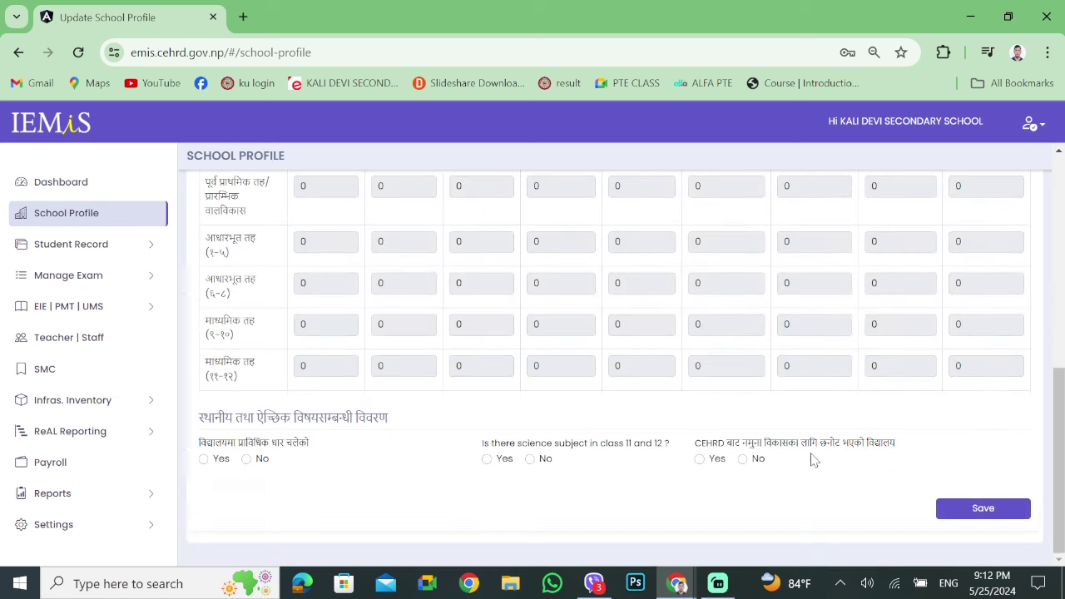
scroll(803, 479, "up", 10)
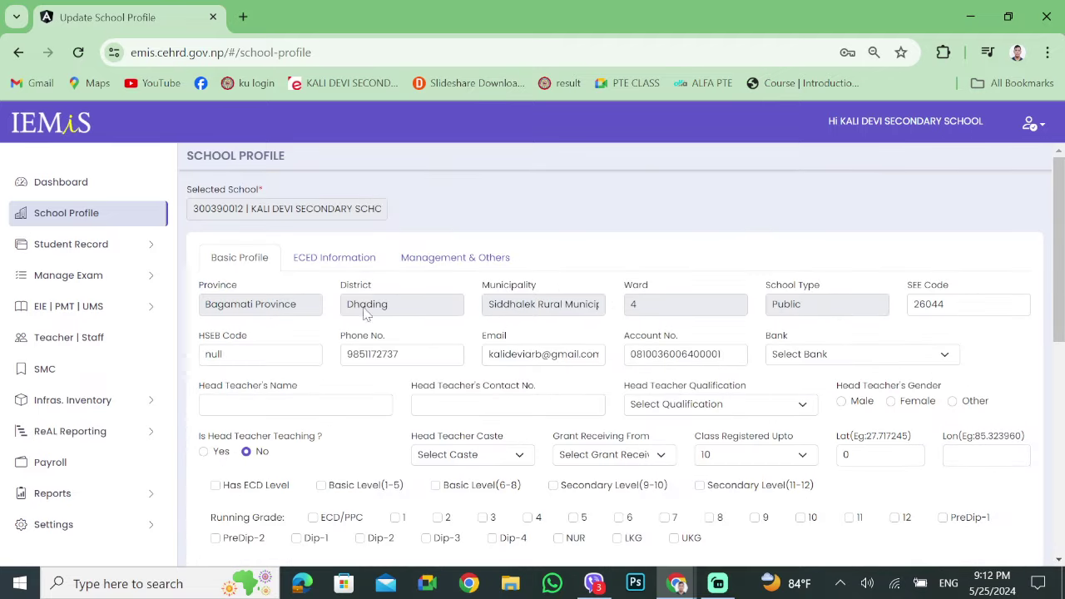
Open the ECED Information section and review its facilitator entry, adding of facilitator rows and learning area fields
left_click(341, 262)
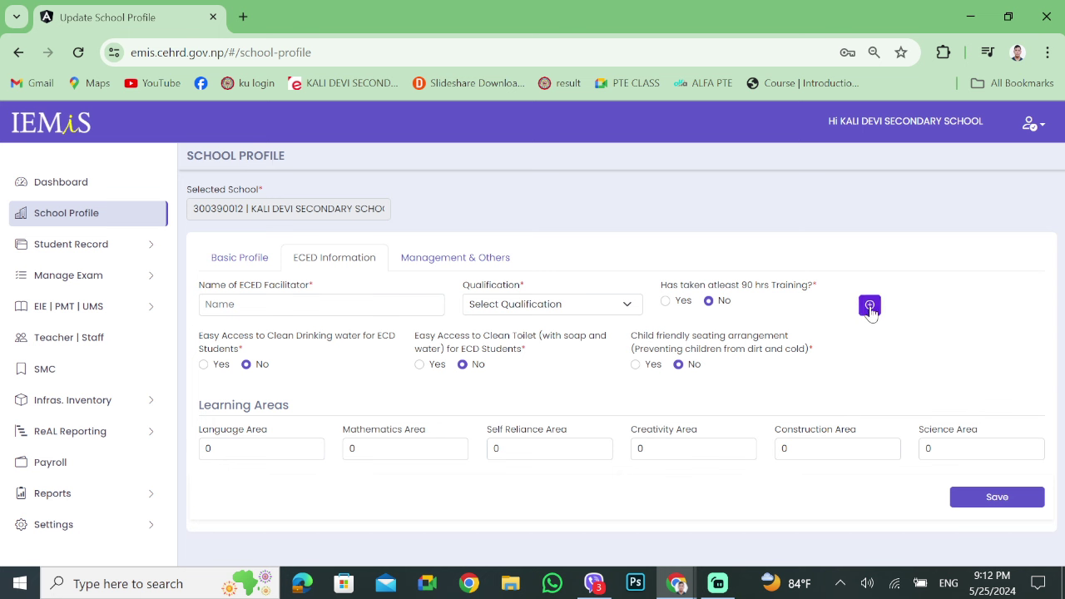
left_click(869, 304)
left_click(886, 338)
double_click(943, 456)
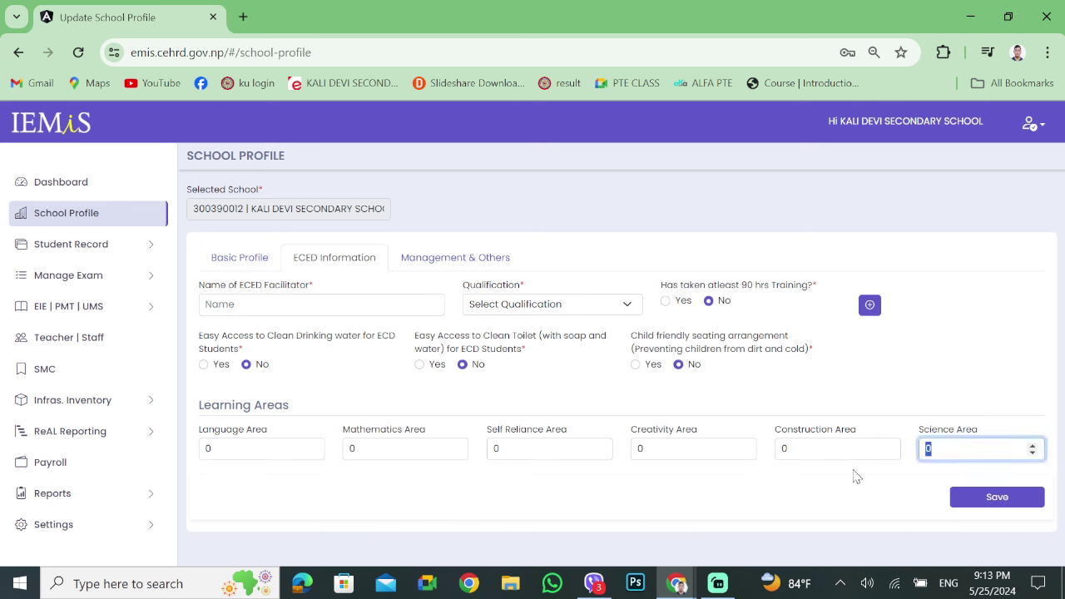
left_click(753, 497)
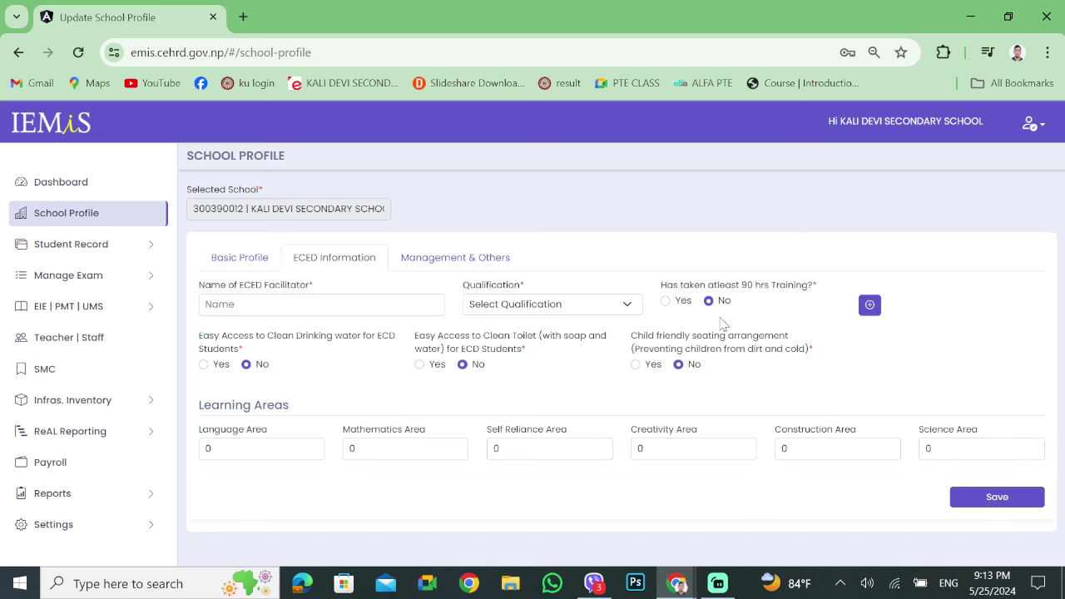
Open the Management & Others section and review its audit, external monitoring, library, computer usage and medical facility questions
left_click(477, 262)
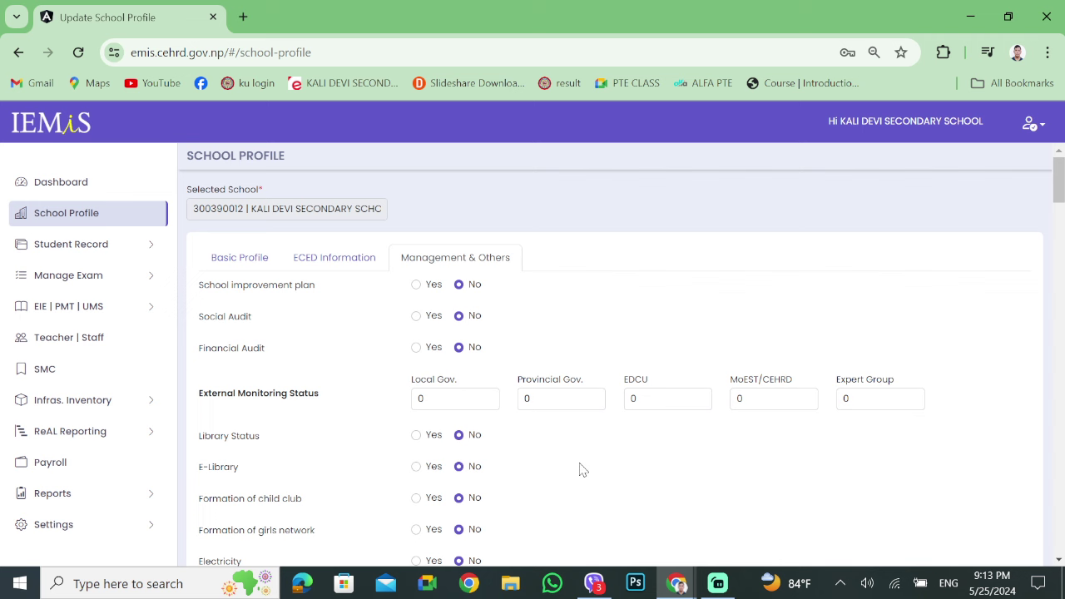
scroll(587, 465, "down", 2)
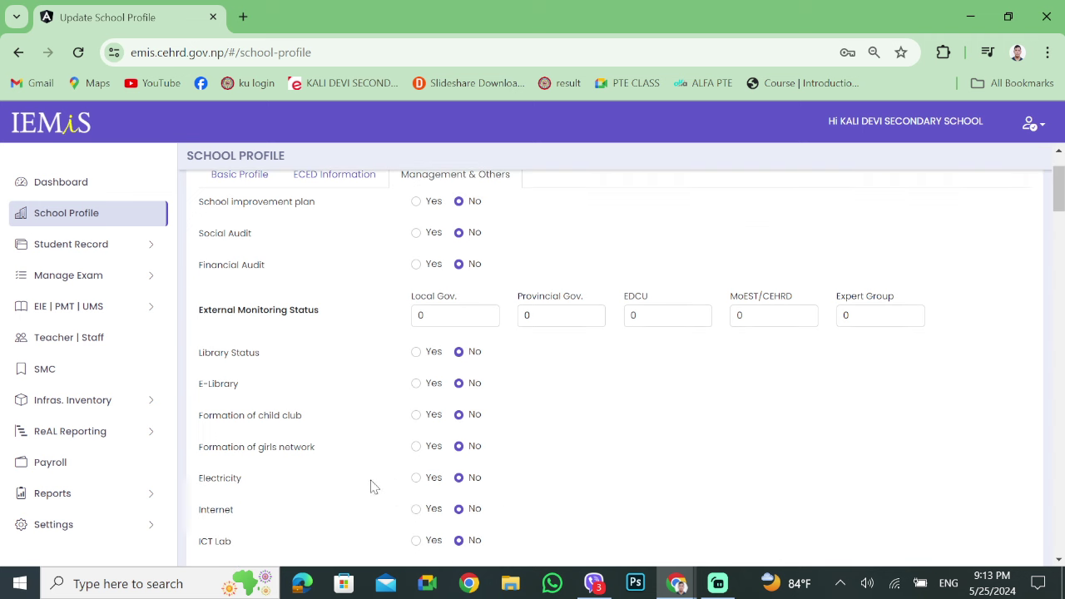
scroll(264, 443, "down", 2)
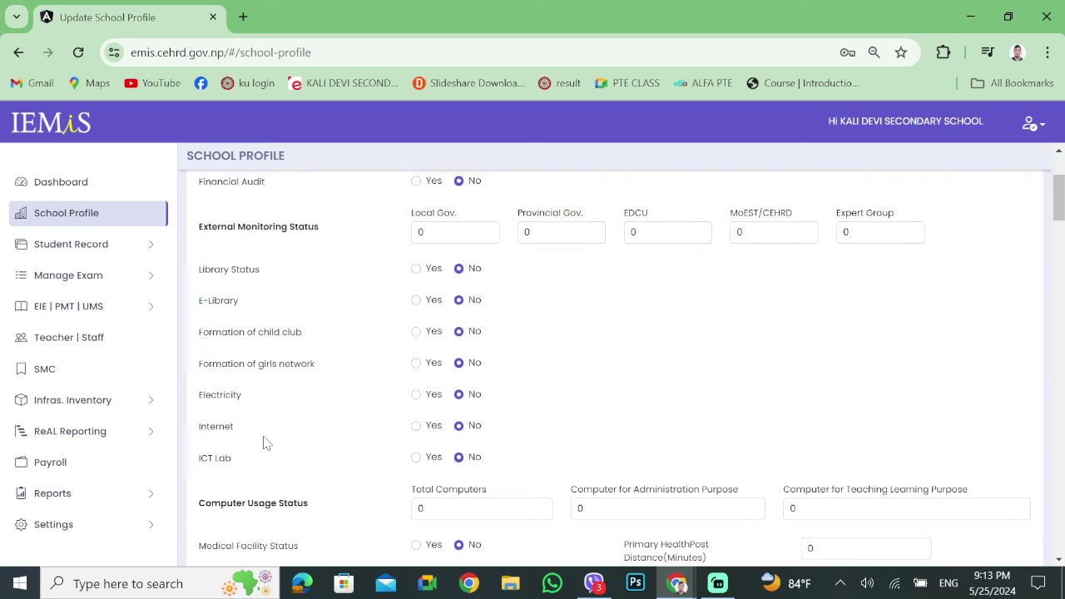
scroll(264, 443, "down", 4)
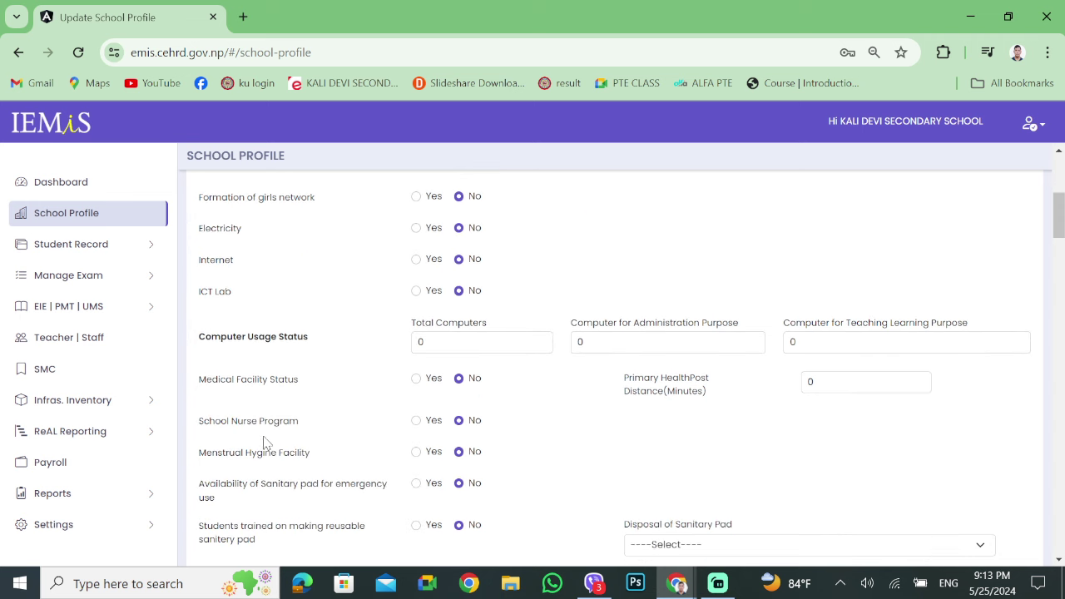
scroll(268, 424, "down", 3)
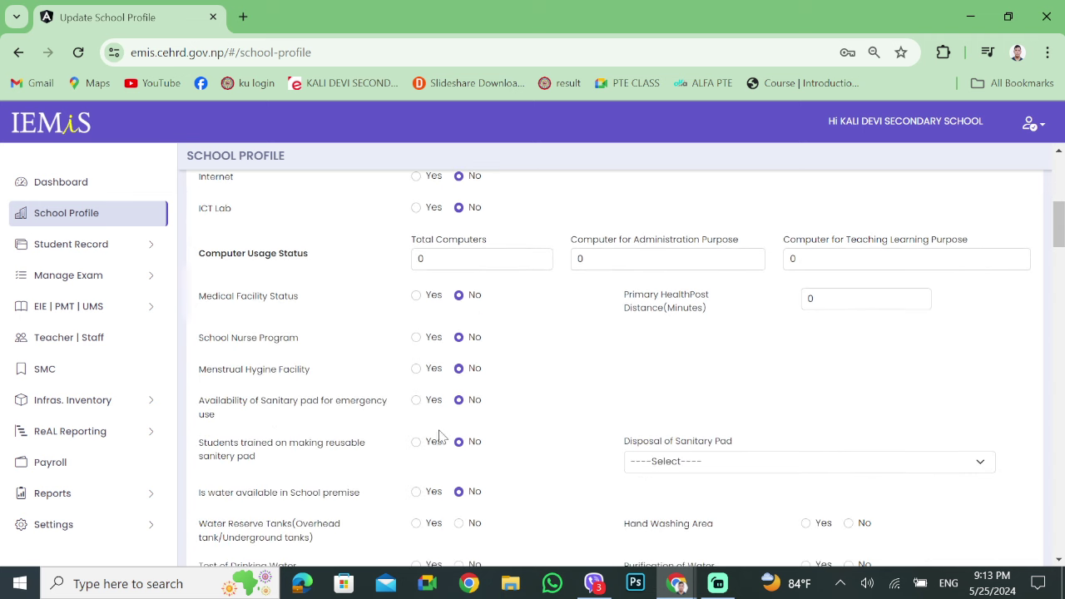
scroll(349, 441, "down", 4)
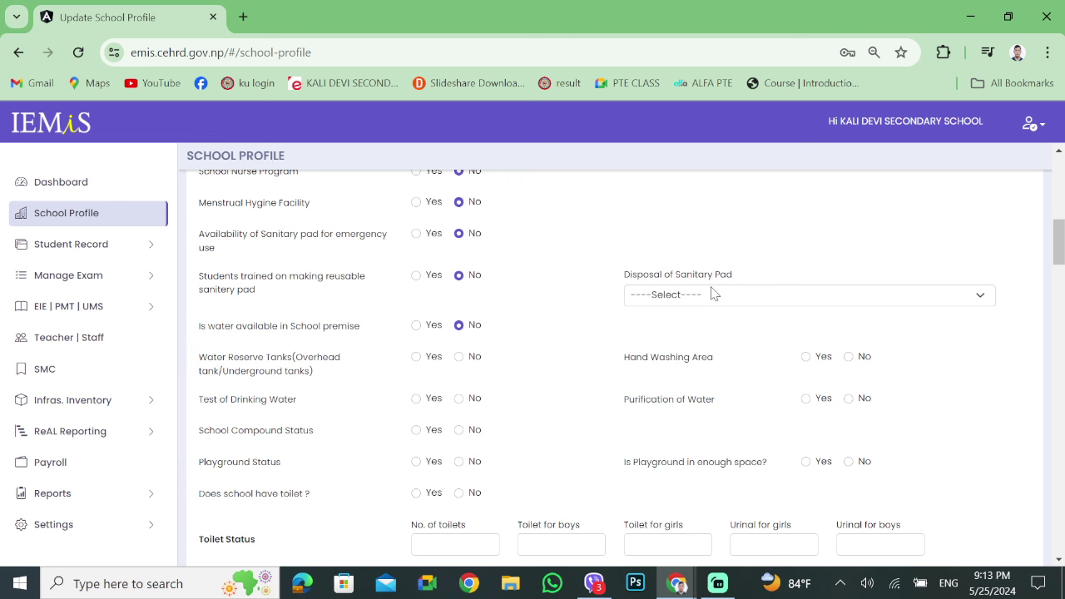
Review the menstrual hygiene and sanitary pad questions, including the options for disposal of sanitary pads
scroll(388, 359, "up", 1)
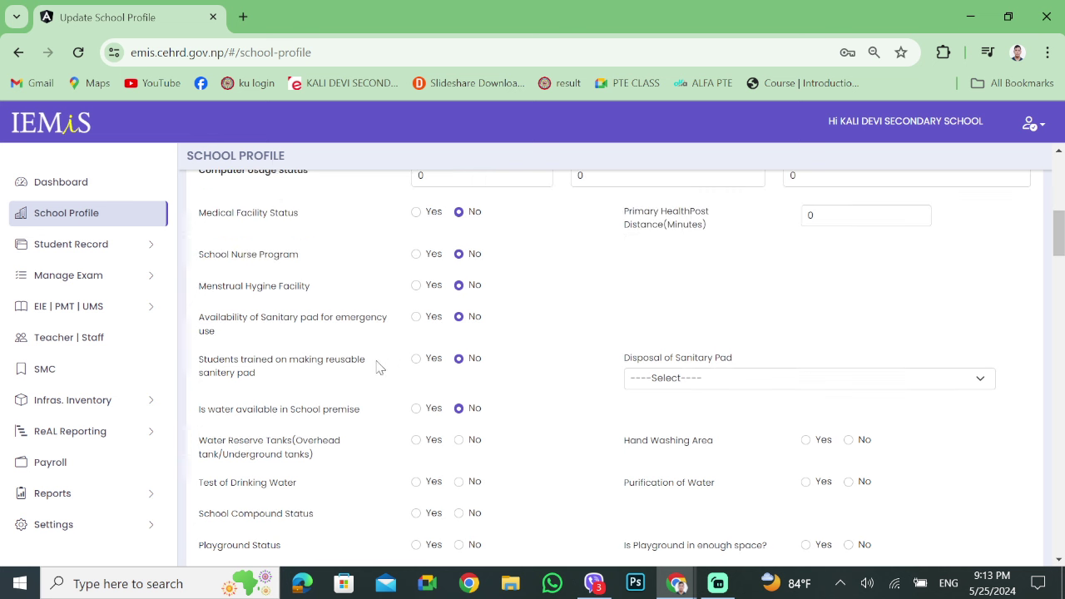
scroll(574, 376, "up", 1)
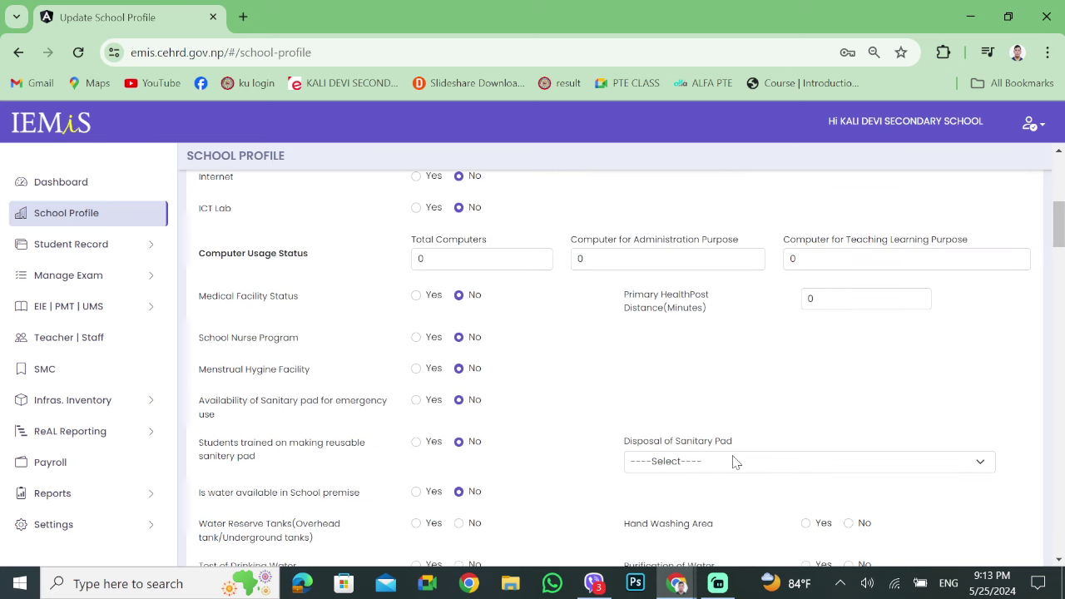
scroll(735, 463, "down", 2)
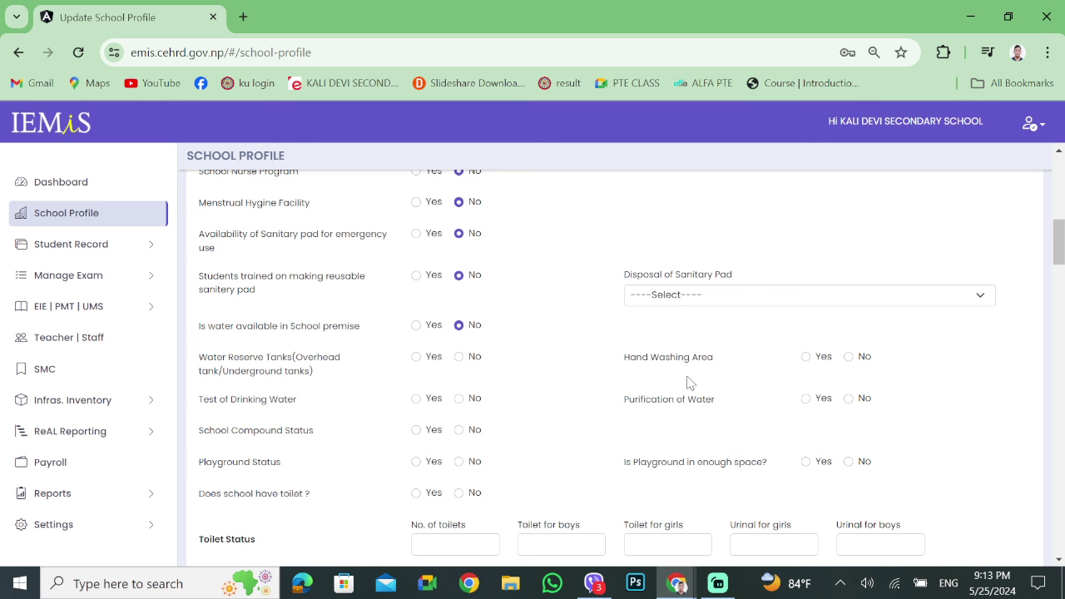
left_click(787, 301)
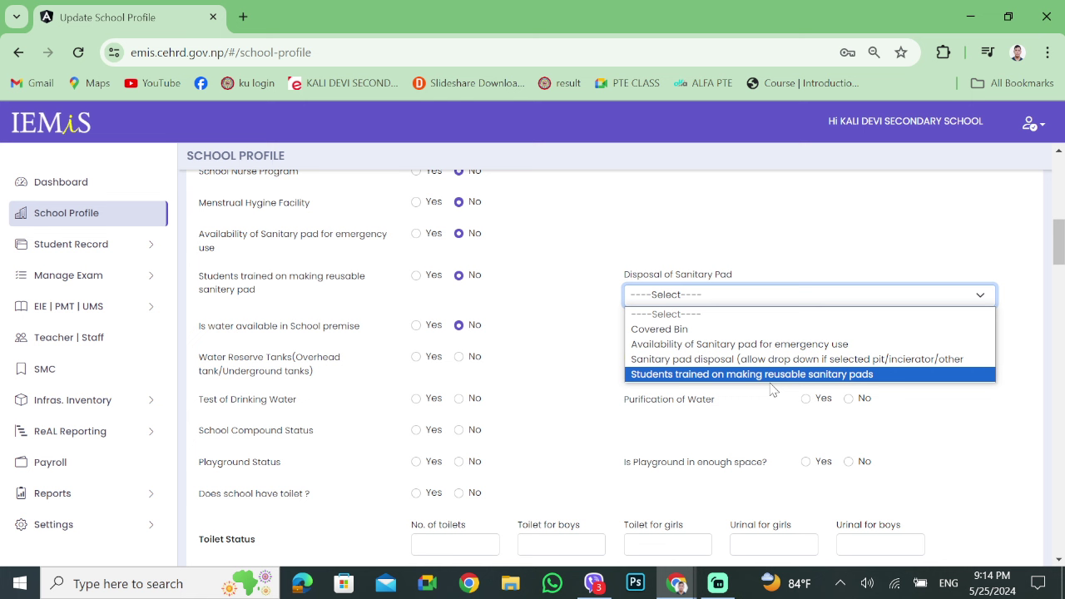
left_click(791, 302)
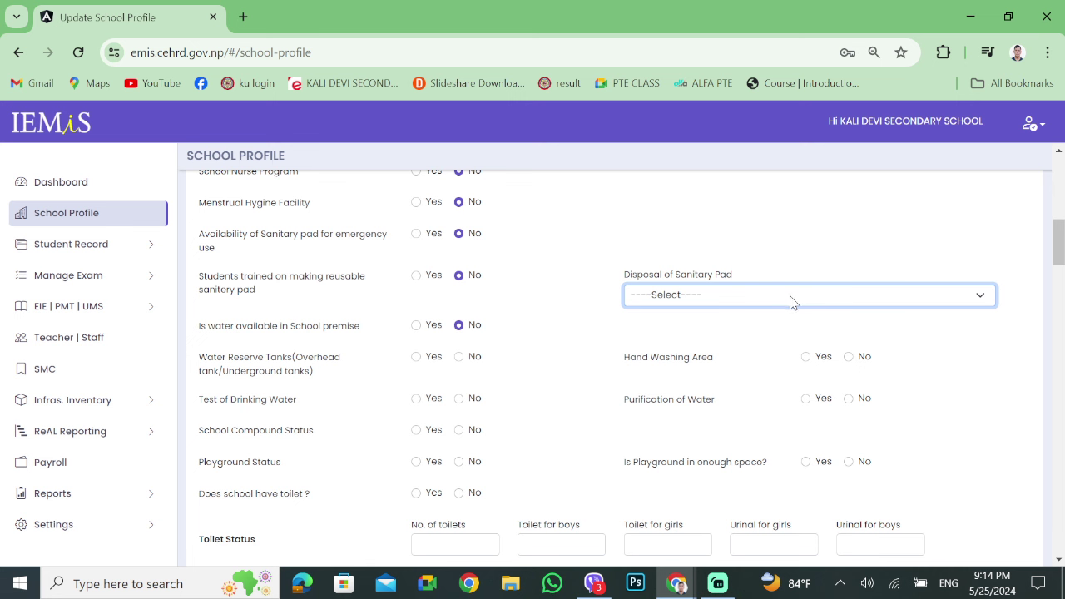
left_click(778, 254)
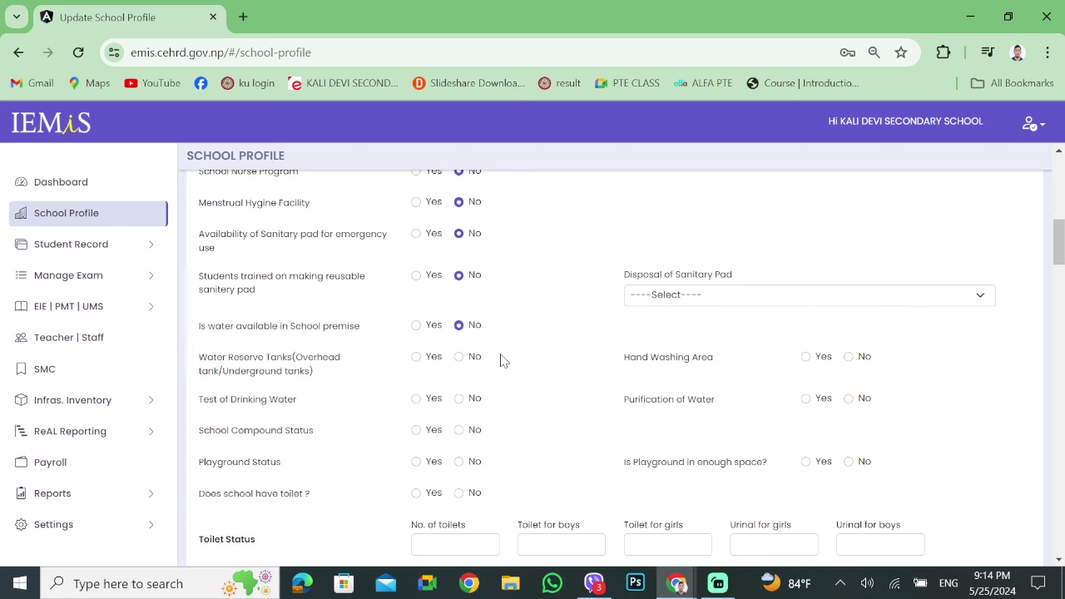
Review the water, playground and toilet questions, going through each toilet and urinal count field and the sewerage system selection
scroll(502, 360, "down", 1)
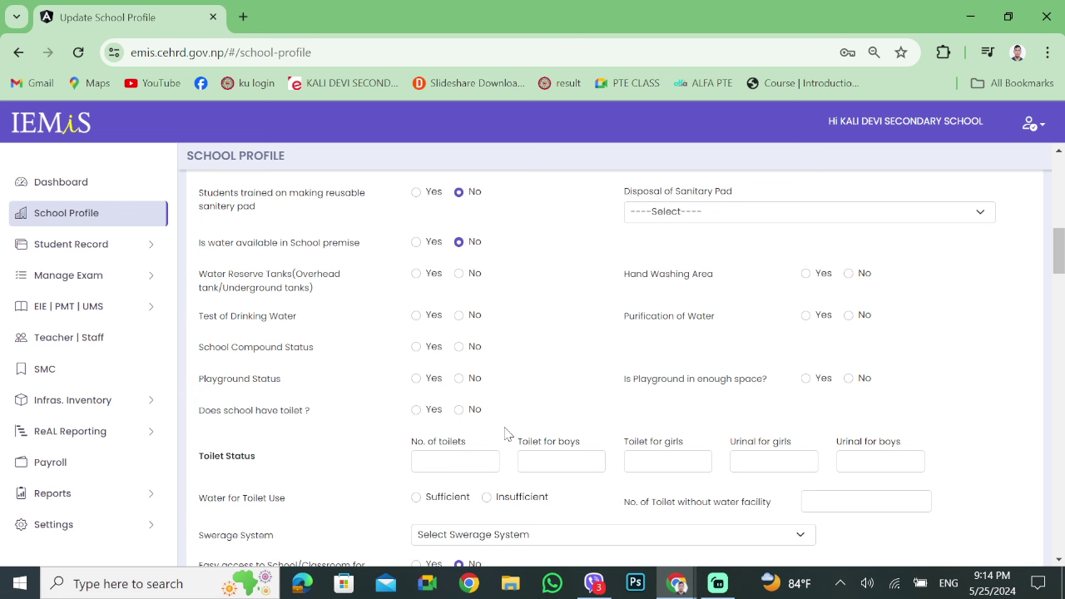
scroll(640, 409, "down", 2)
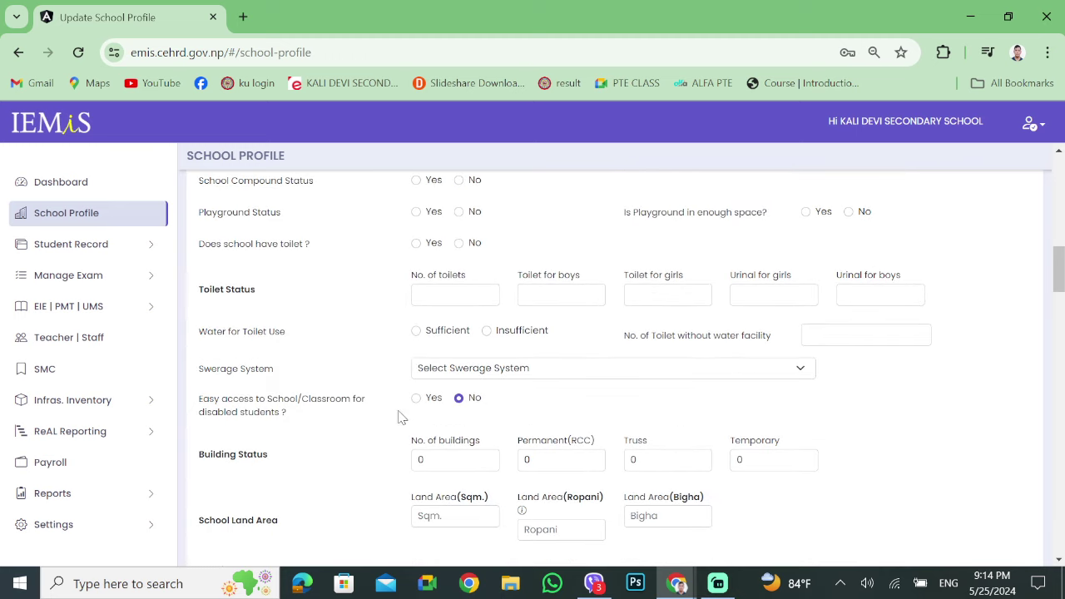
left_click(442, 299)
left_click(555, 297)
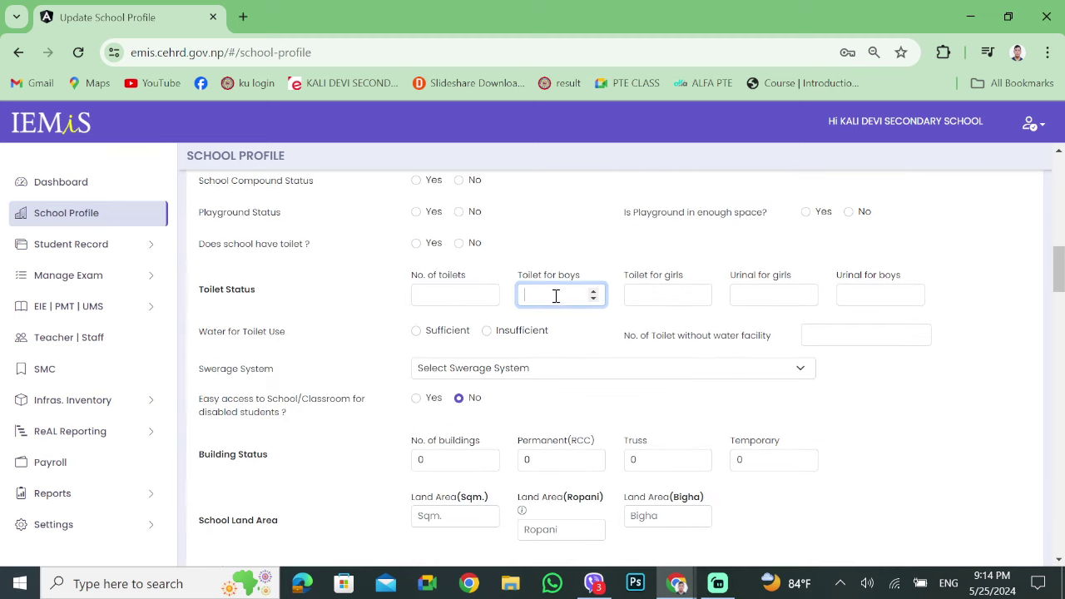
left_click(654, 296)
left_click(749, 295)
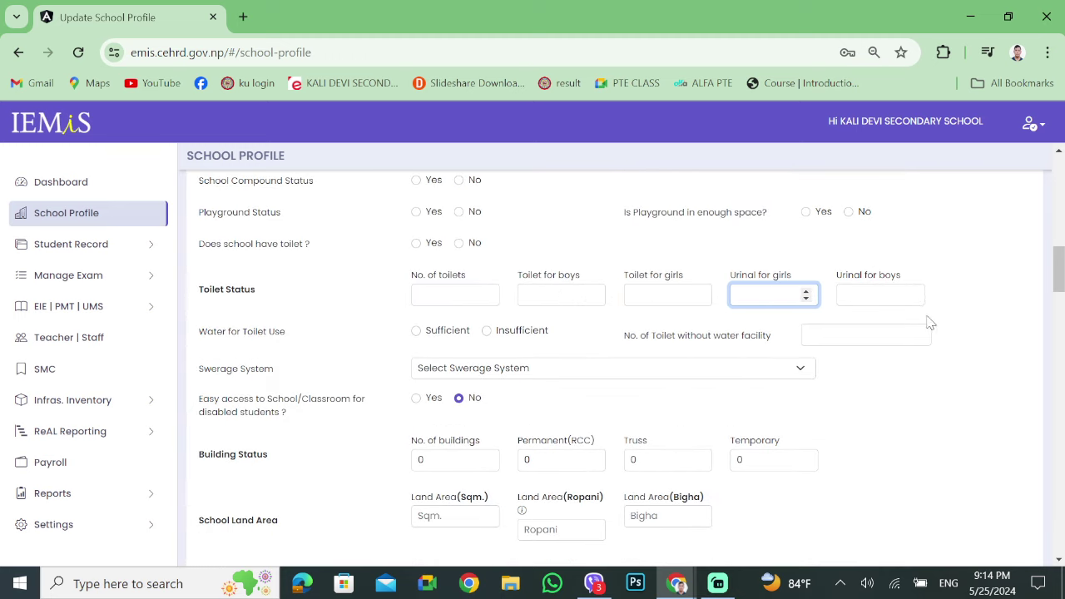
left_click(961, 303)
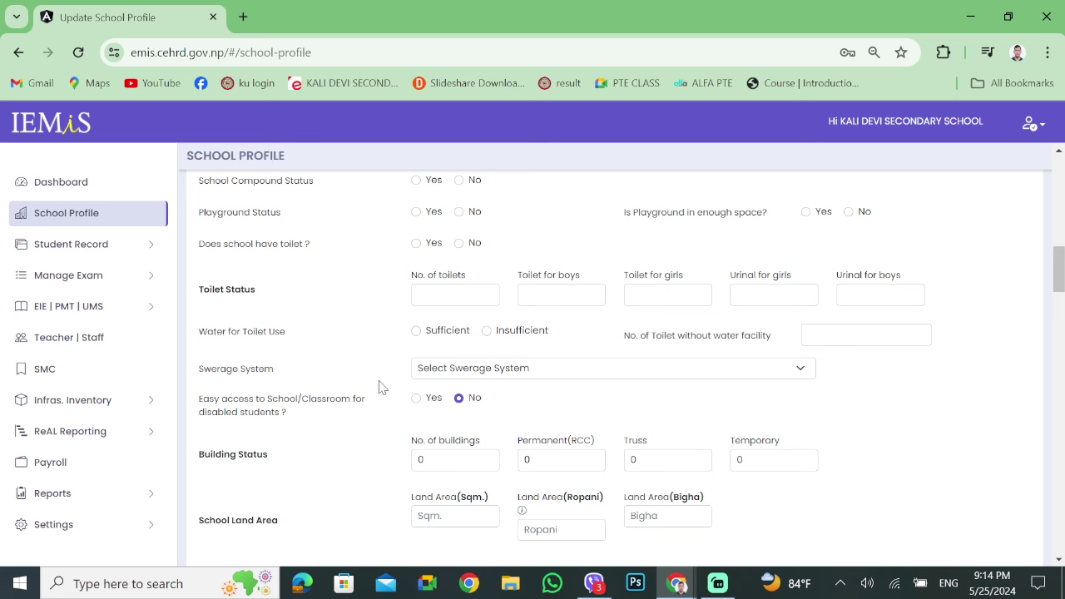
left_click(766, 376)
left_click(765, 376)
Review the building and land area fields and the month options for government fund distribution in all four trimesters
scroll(563, 507, "down", 2)
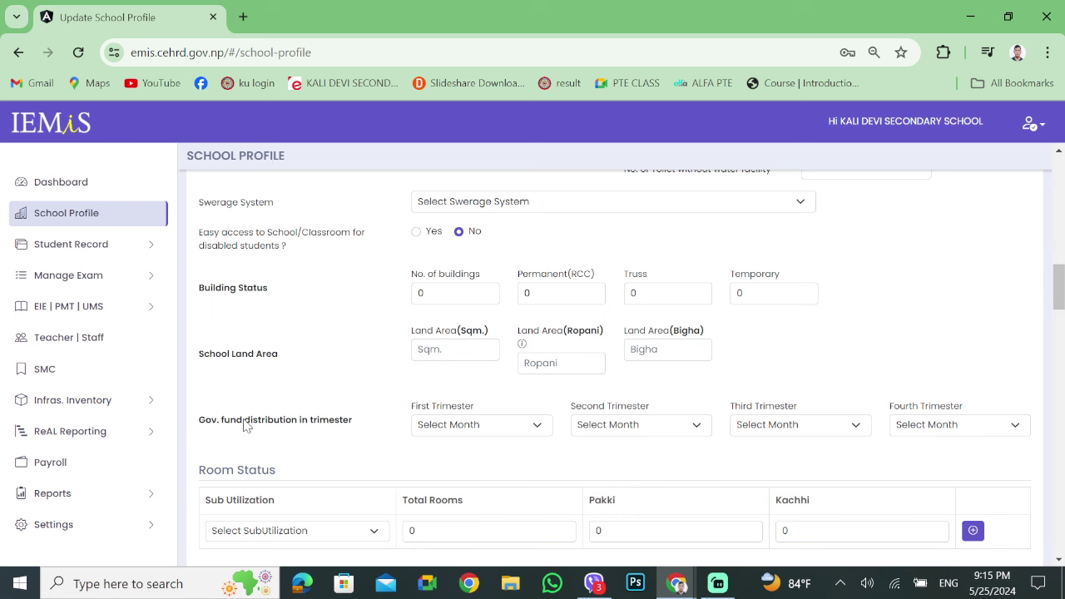
scroll(840, 401, "down", 3)
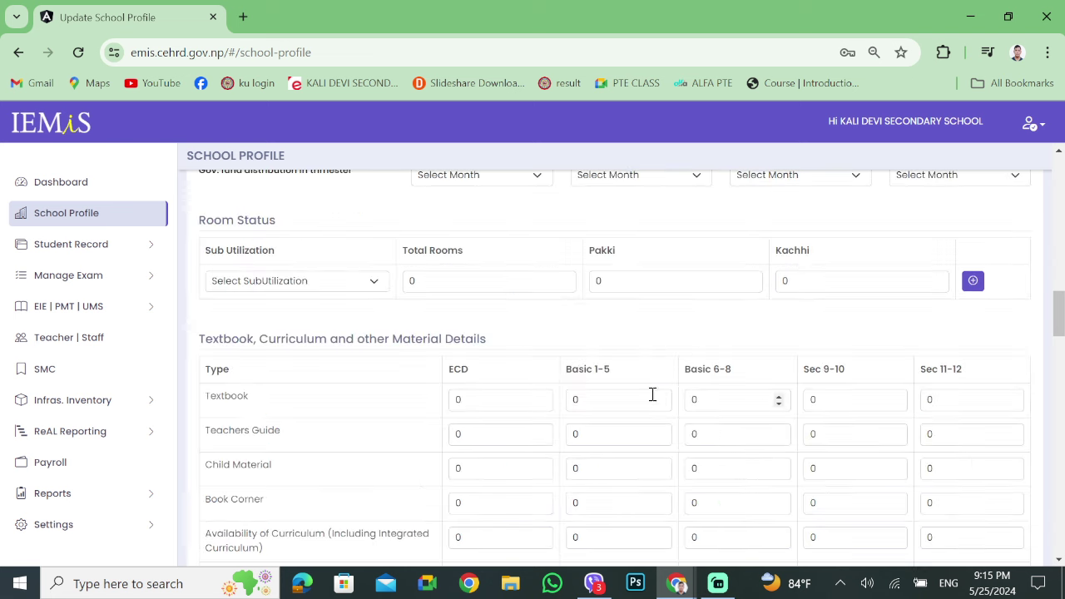
scroll(546, 381, "up", 1)
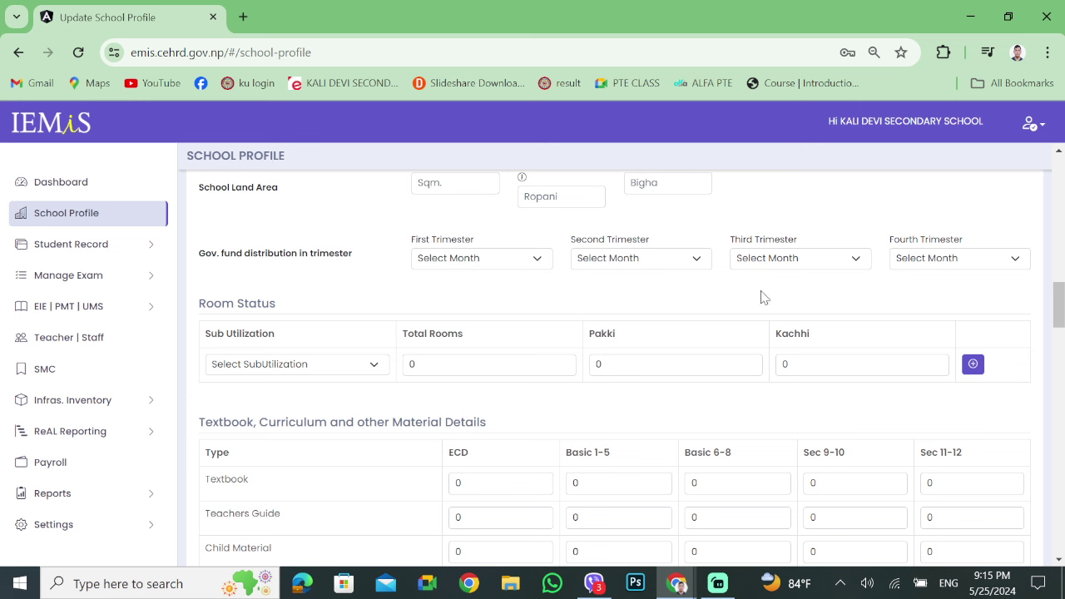
left_click(492, 263)
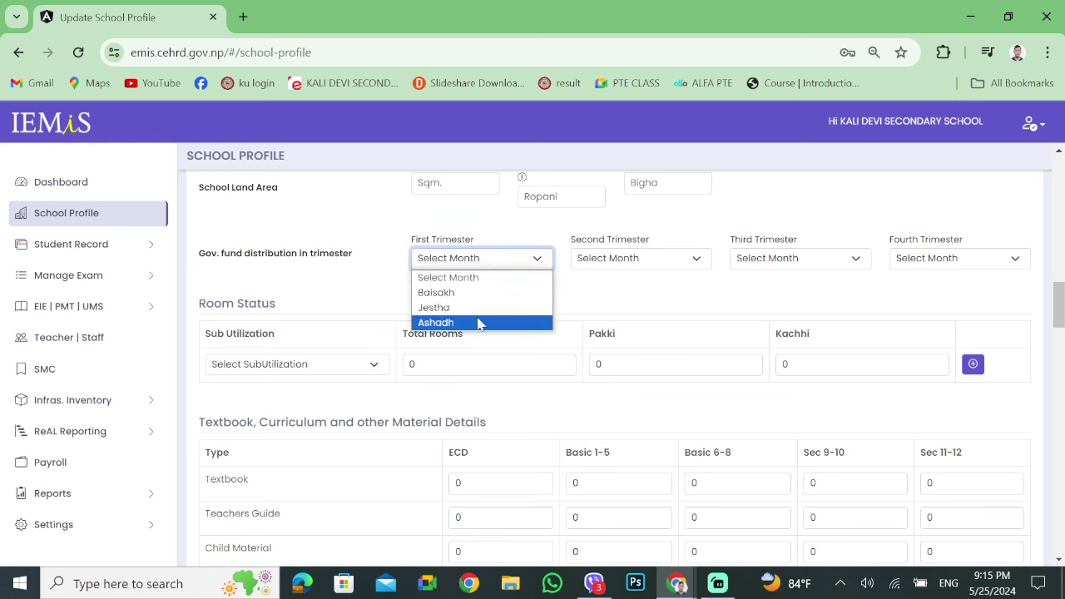
left_click(654, 259)
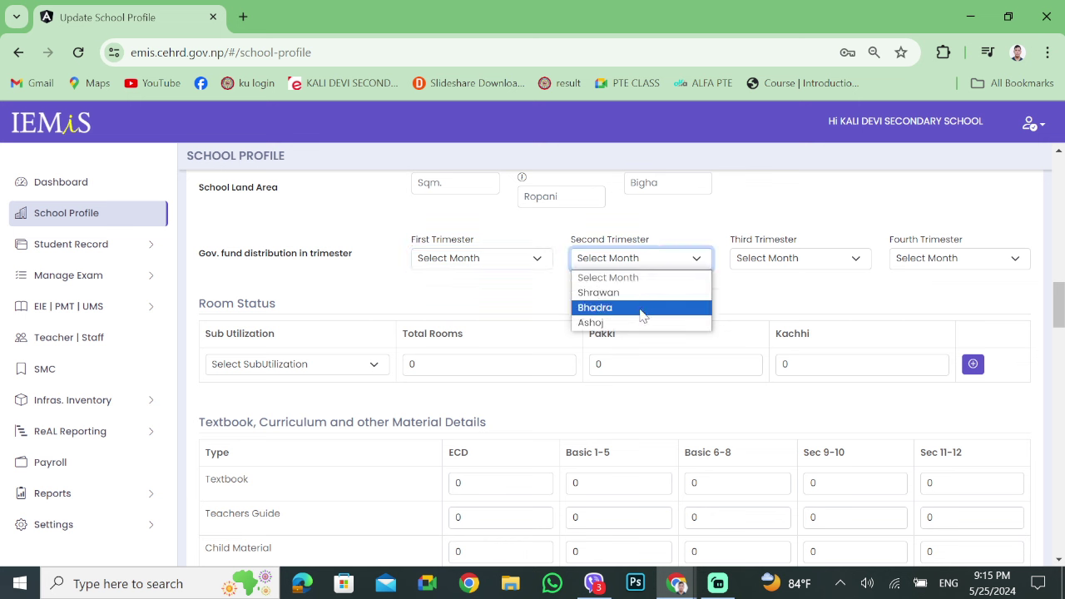
left_click(786, 260)
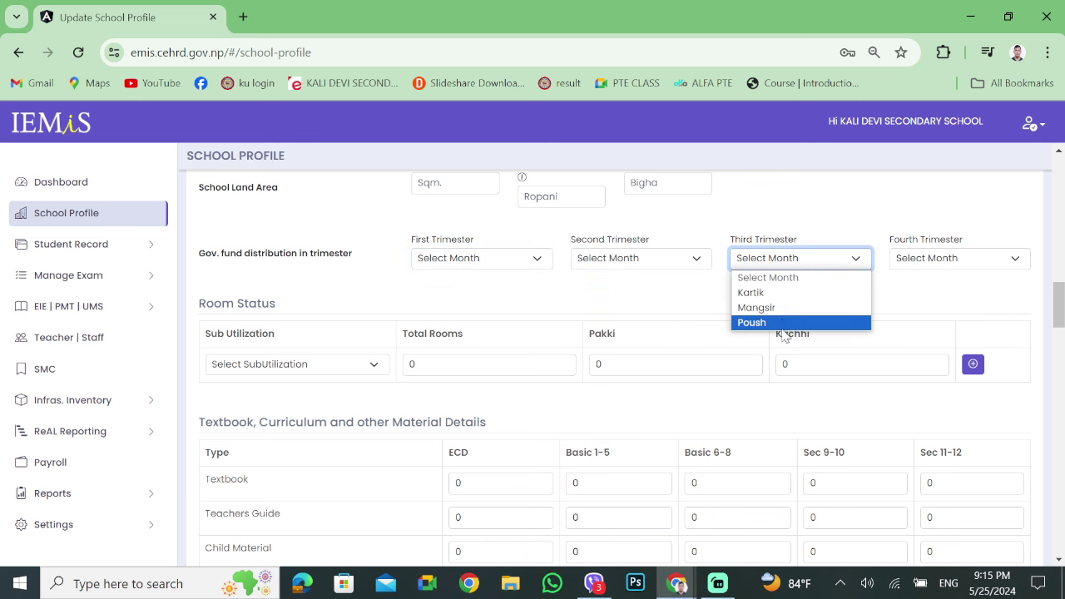
left_click(959, 260)
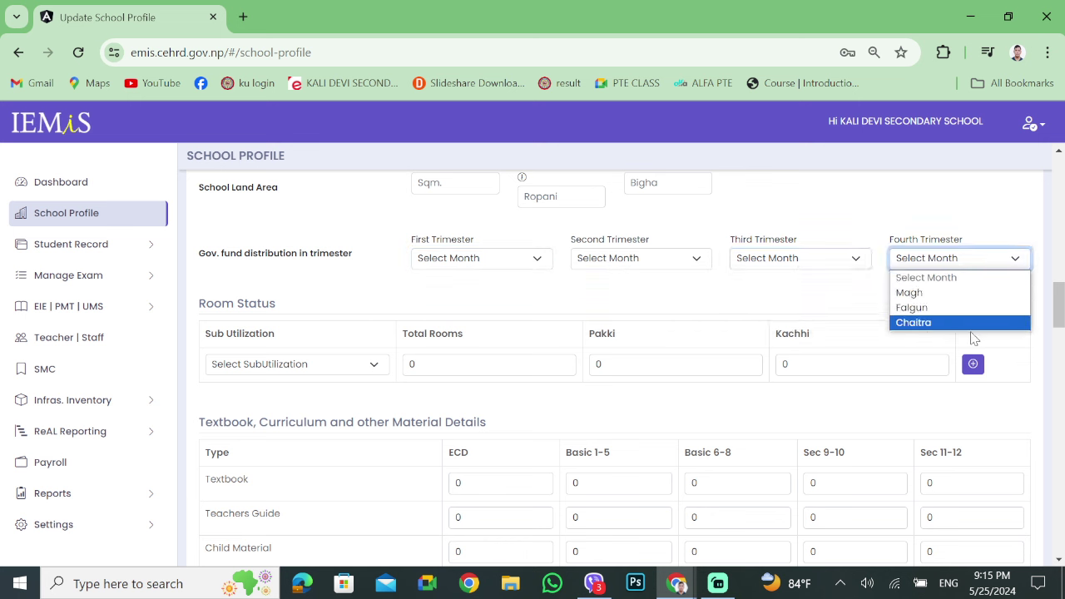
left_click(811, 319)
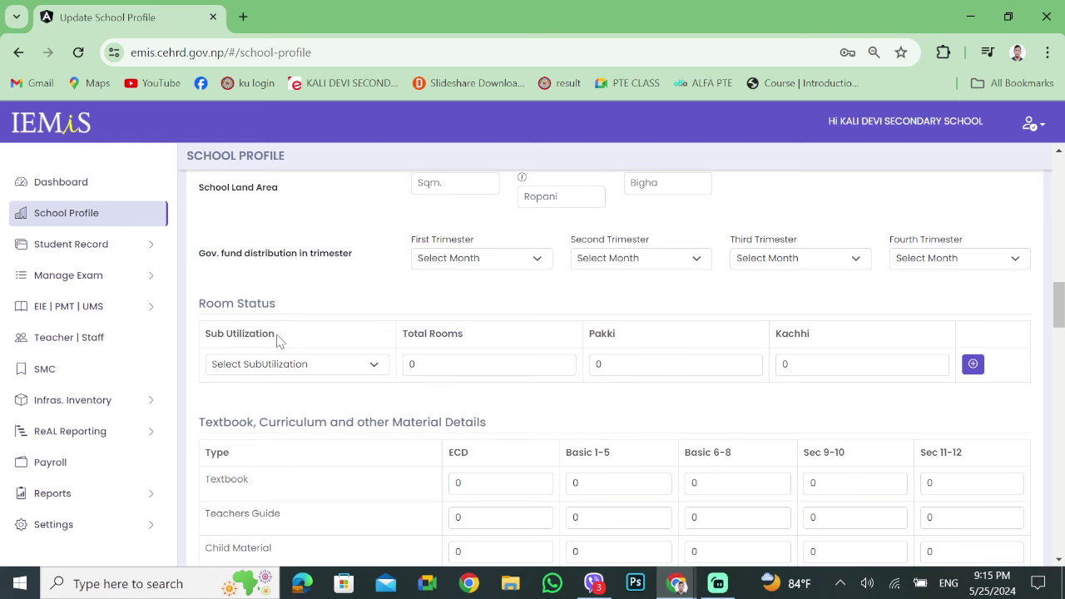
Set the Room Status sub utilization to Class 1, go through its room count fields, and add and remove a second row
left_click(333, 374)
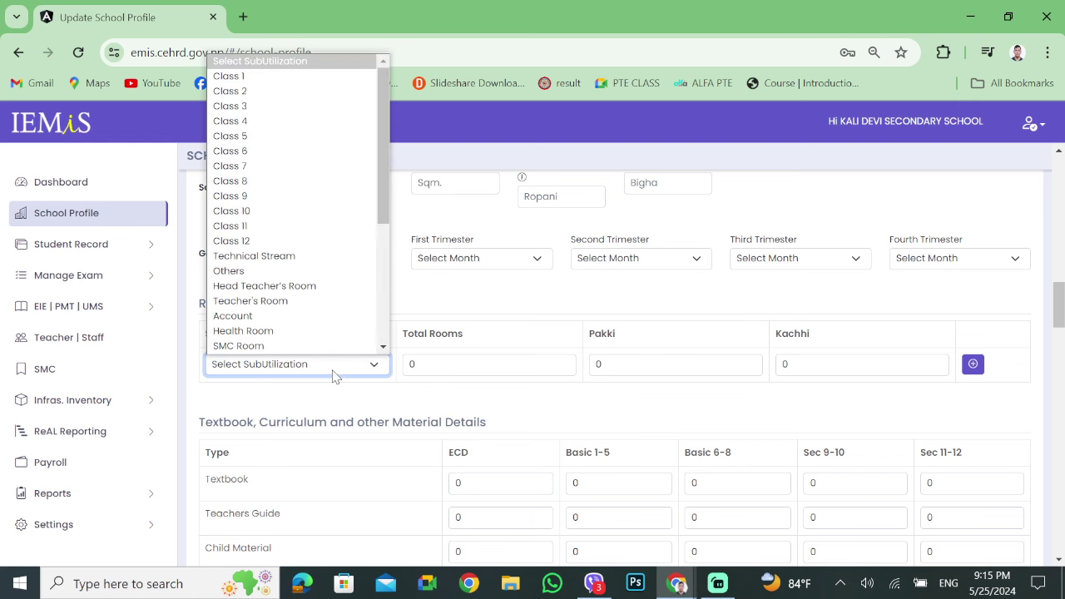
left_click(263, 81)
left_click(433, 366)
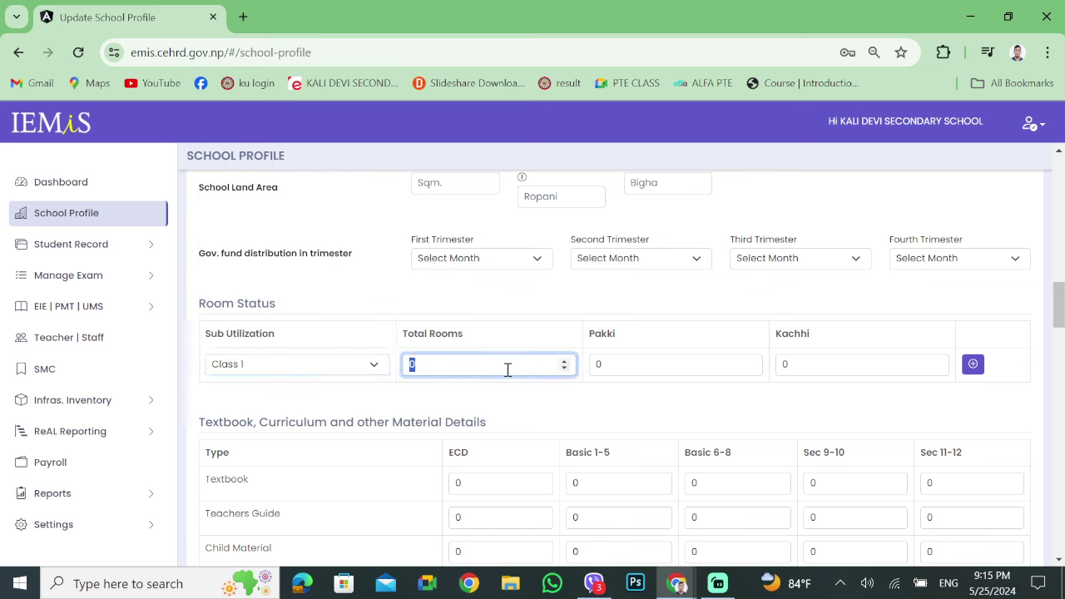
left_click(628, 367)
left_click(812, 360)
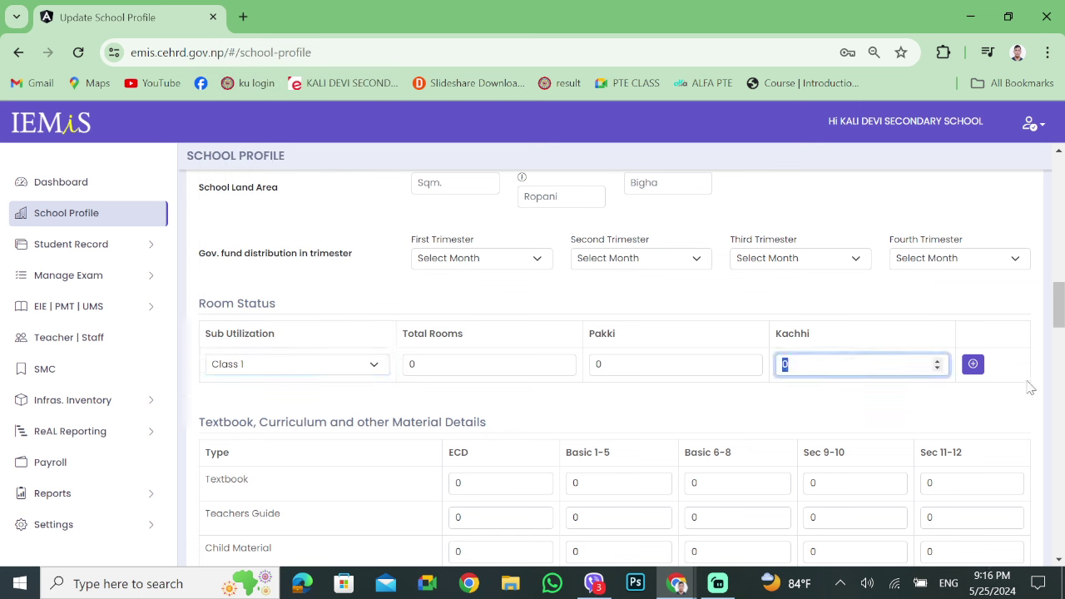
left_click(974, 366)
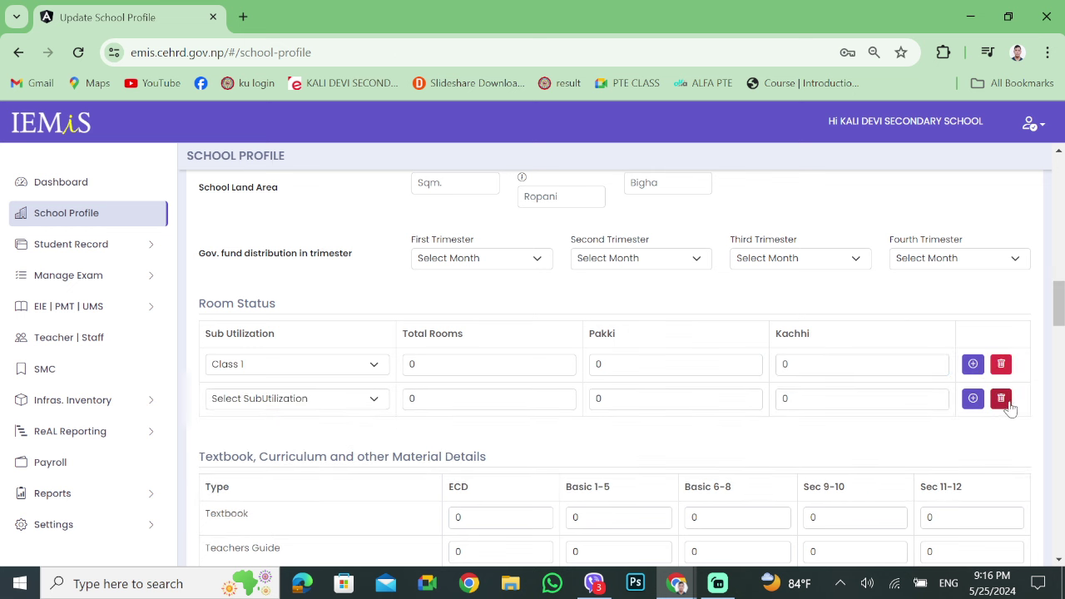
left_click(1001, 399)
Examine the textbook, curriculum and material details table and the class-wise textbook and teaching practices table
scroll(761, 449, "down", 1)
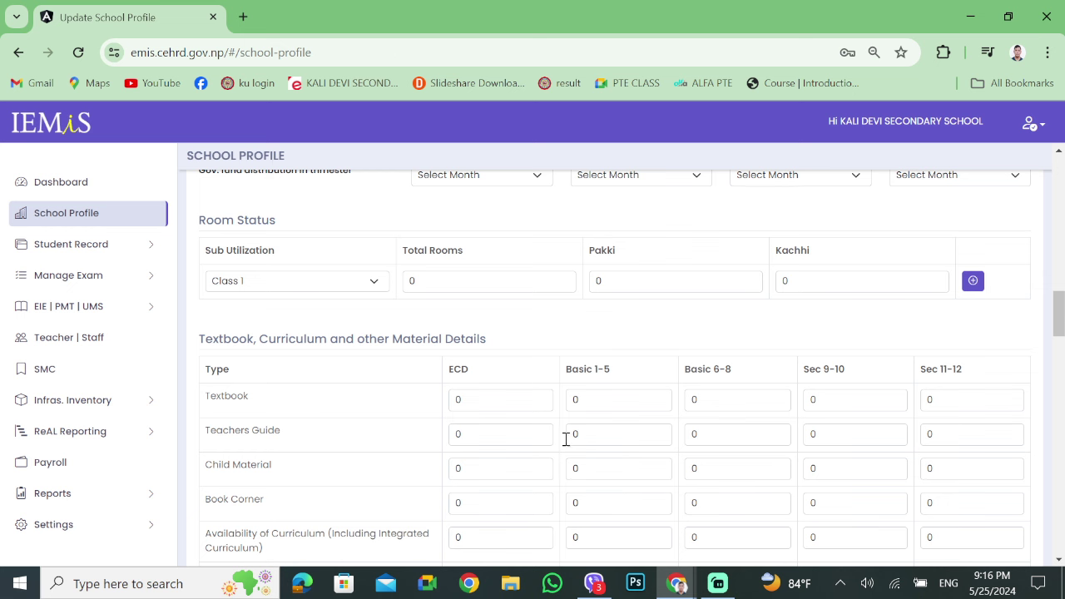
scroll(464, 457, "down", 2)
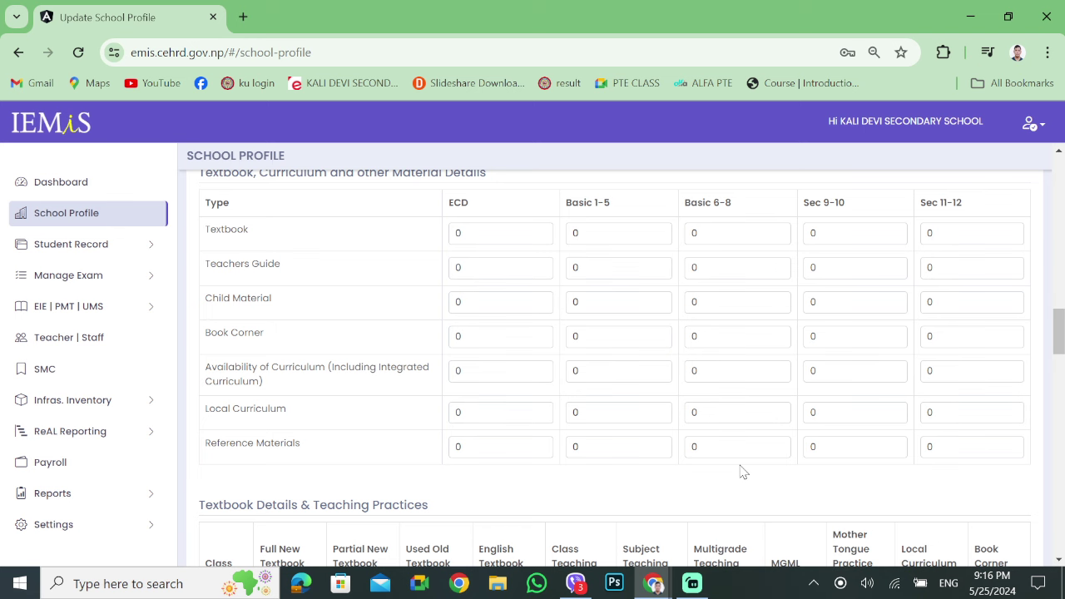
scroll(516, 401, "up", 1)
scroll(507, 395, "up", 2)
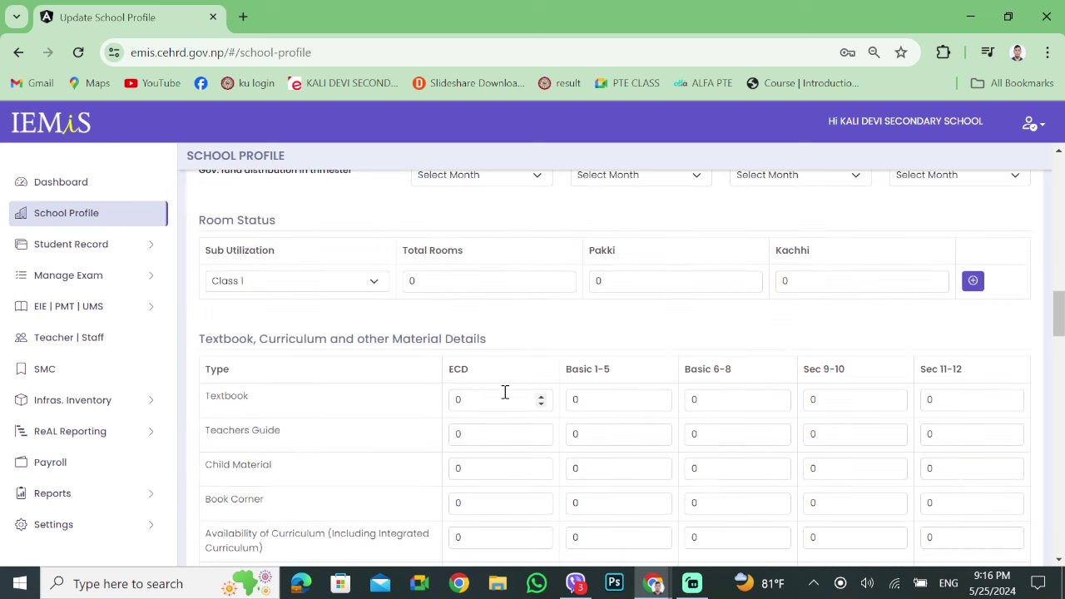
scroll(535, 356, "up", 6)
scroll(798, 341, "up", 5)
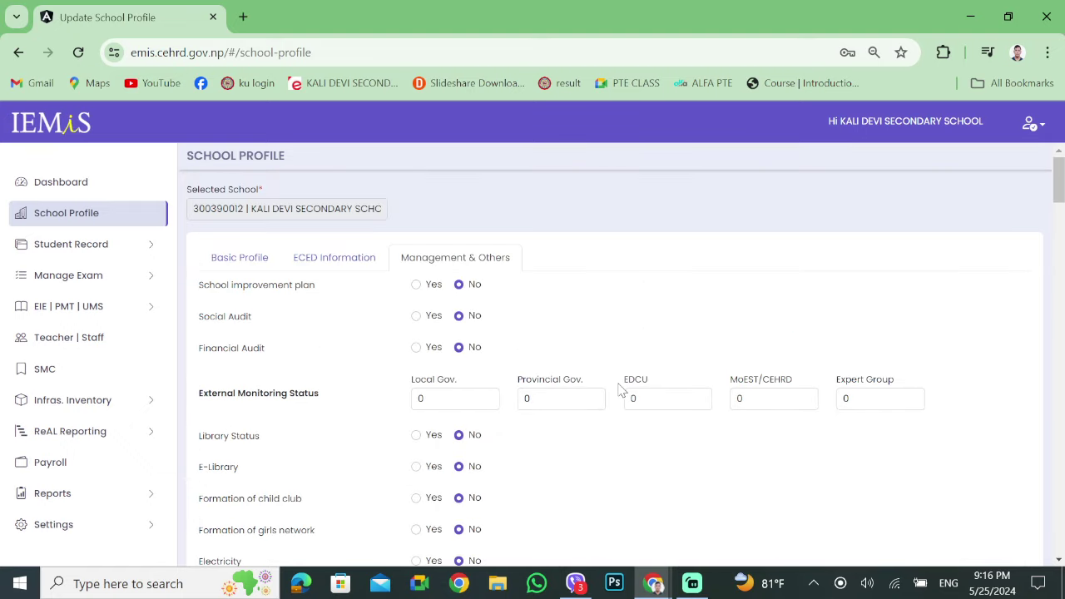
scroll(624, 395, "down", 15)
scroll(640, 395, "down", 8)
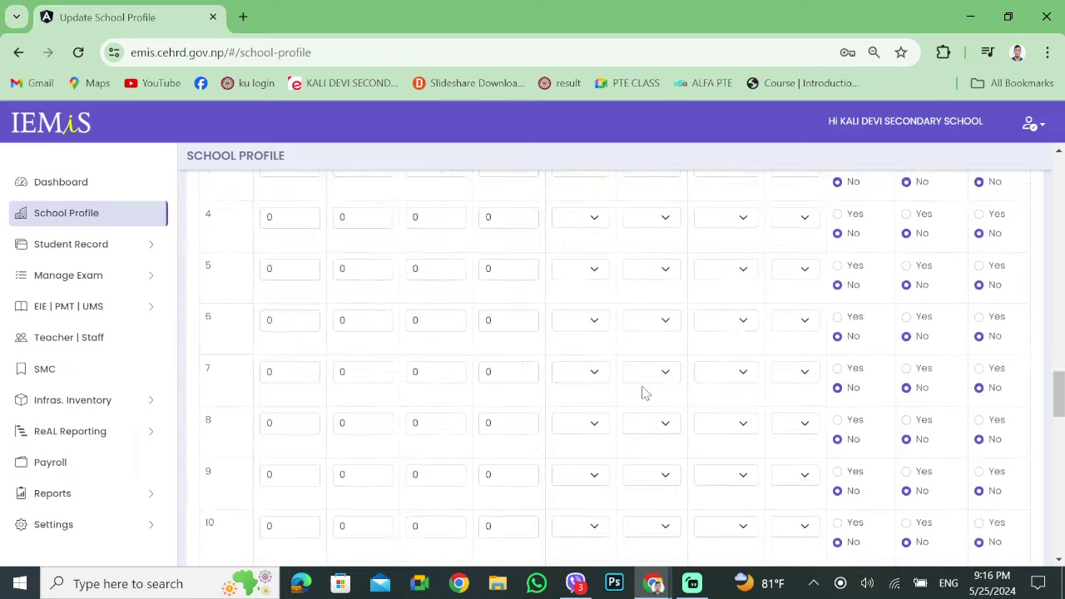
scroll(637, 391, "up", 14)
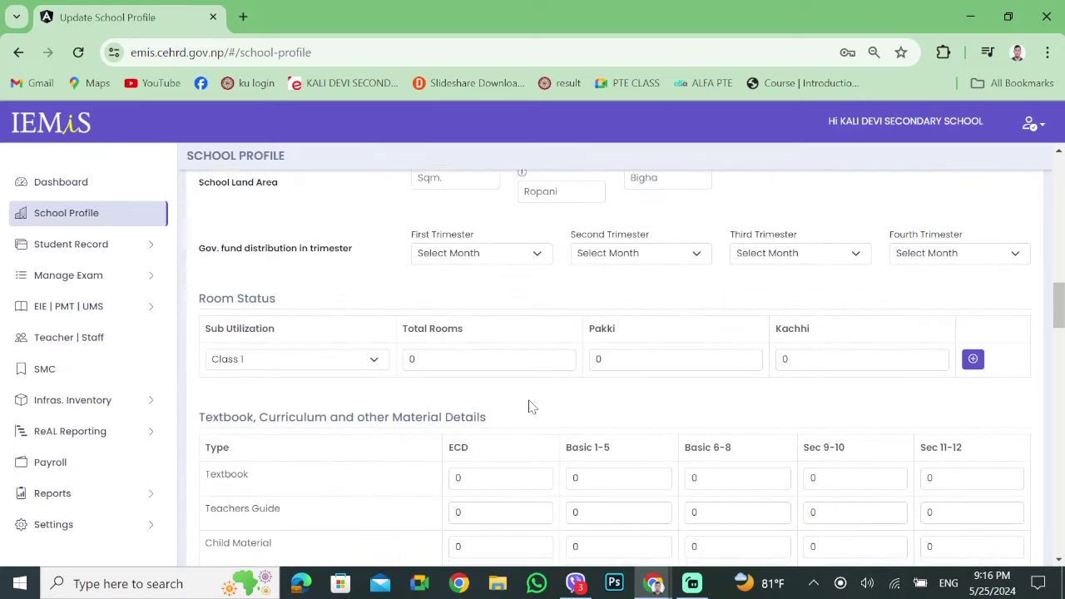
Review the Textbook Details & Teaching Practices table, checking the MGML options for ECD/PPC and the class rows down to KG
scroll(529, 405, "down", 3)
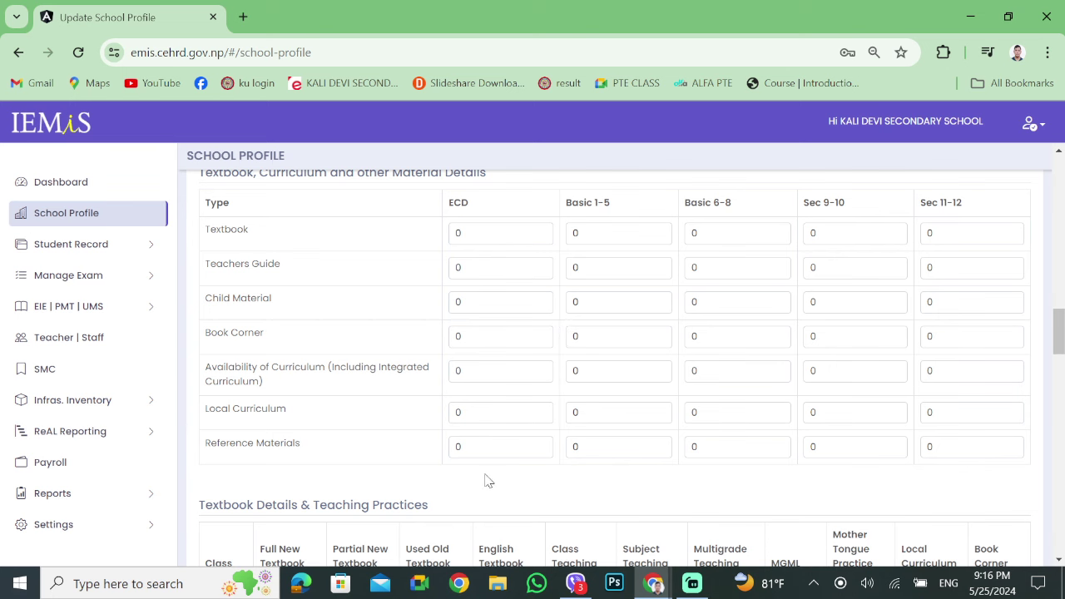
scroll(486, 474, "down", 1)
scroll(340, 472, "down", 3)
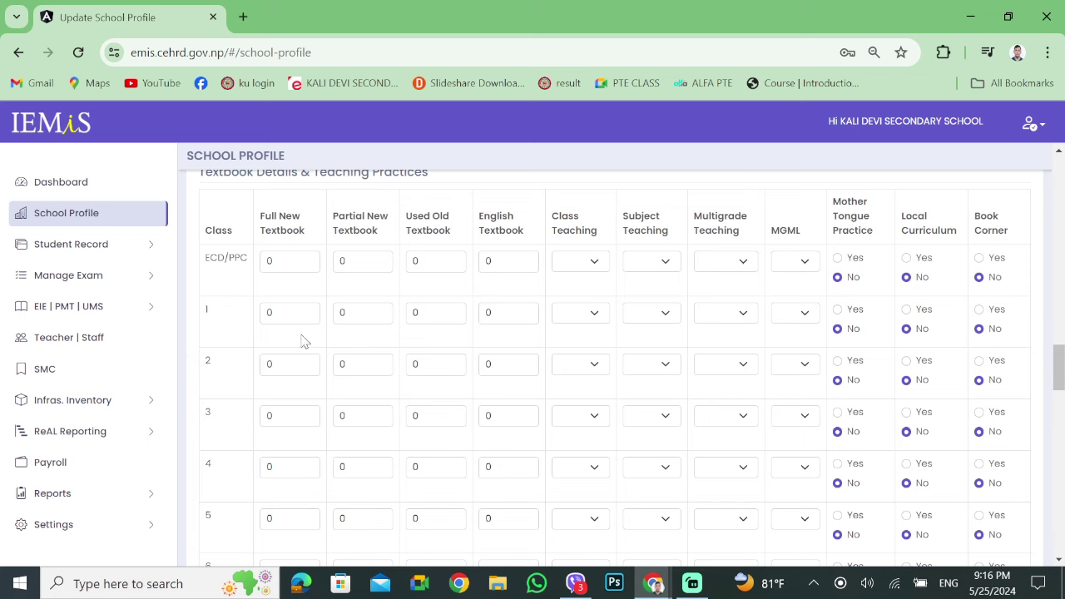
scroll(303, 340, "up", 1)
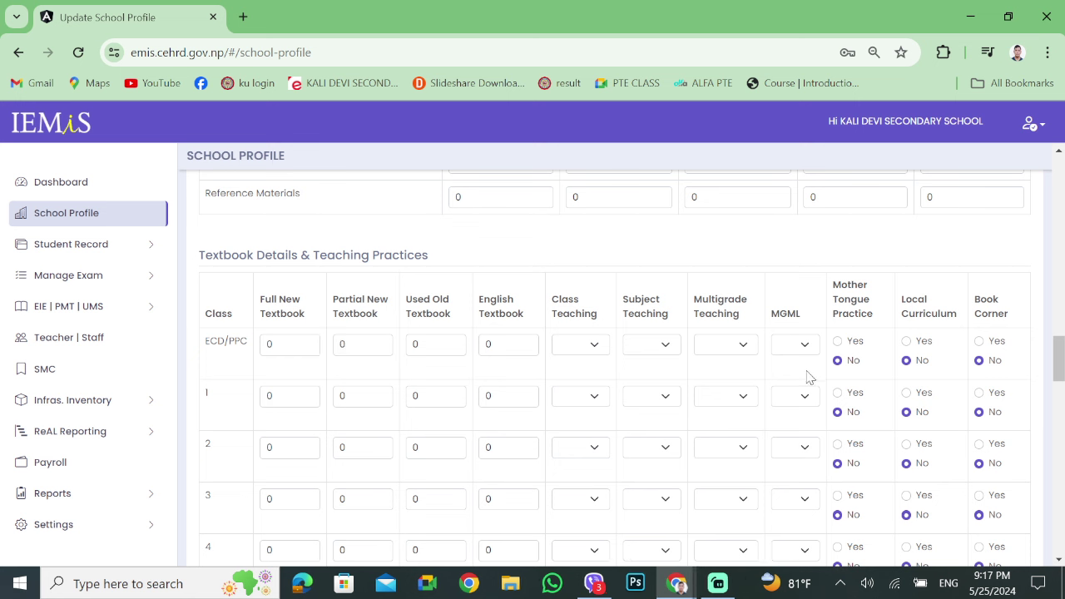
left_click(783, 350)
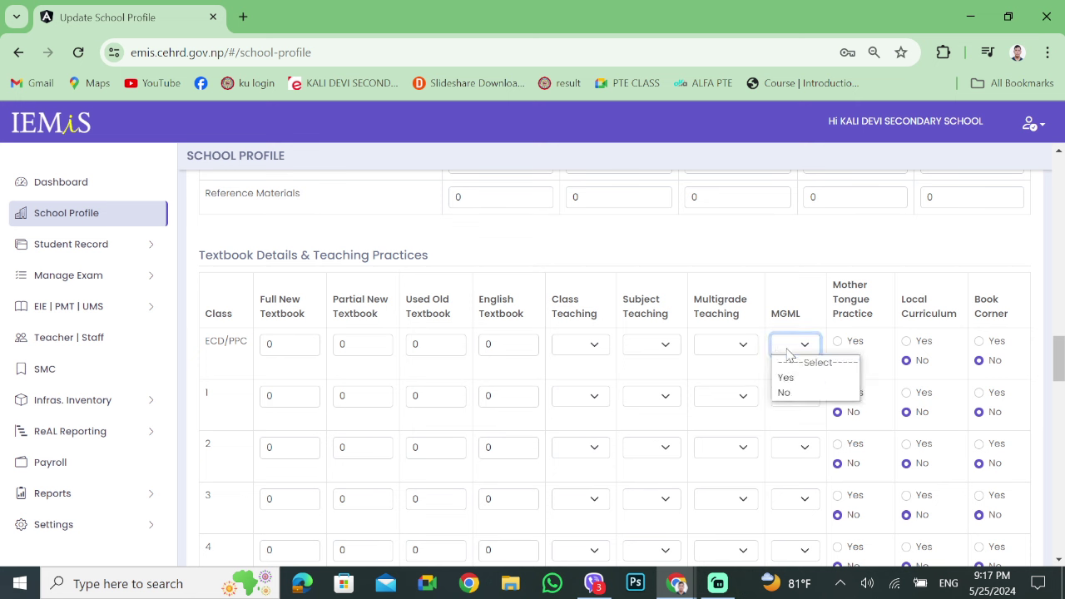
left_click(790, 347)
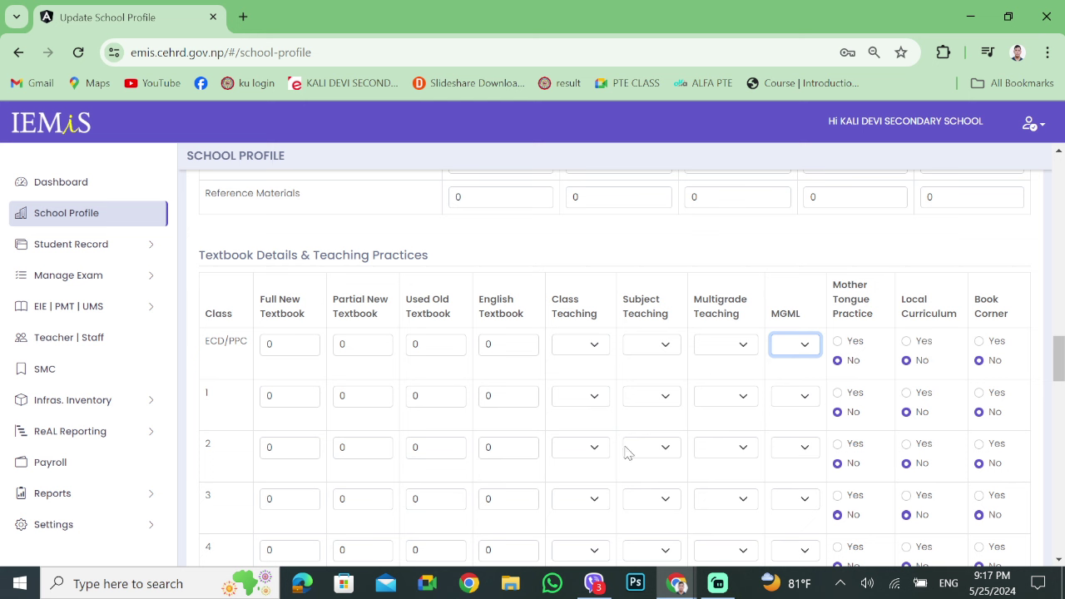
scroll(232, 360, "down", 9)
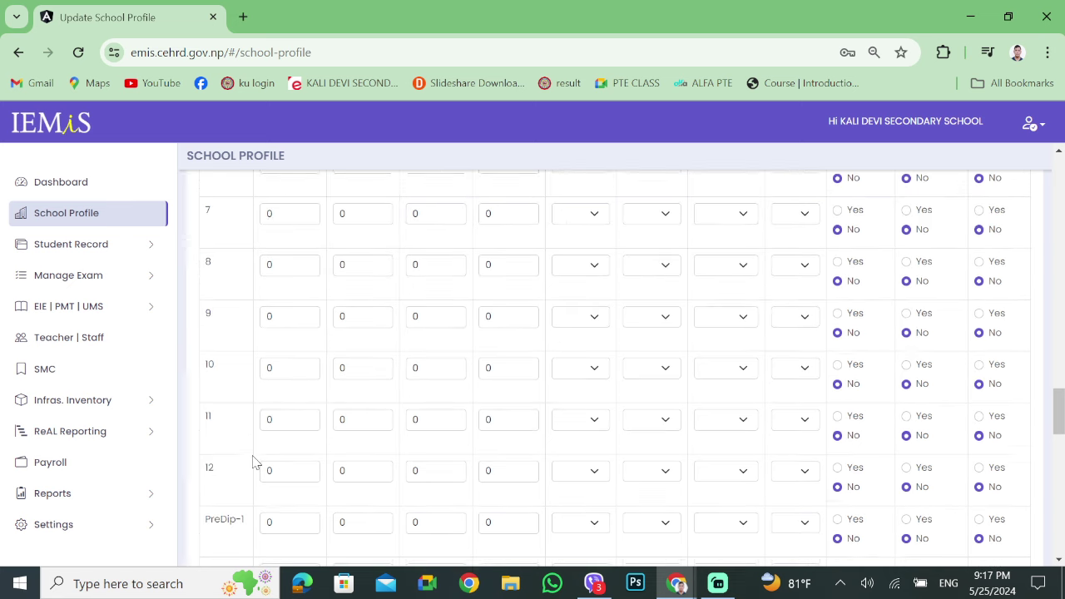
scroll(242, 479, "down", 3)
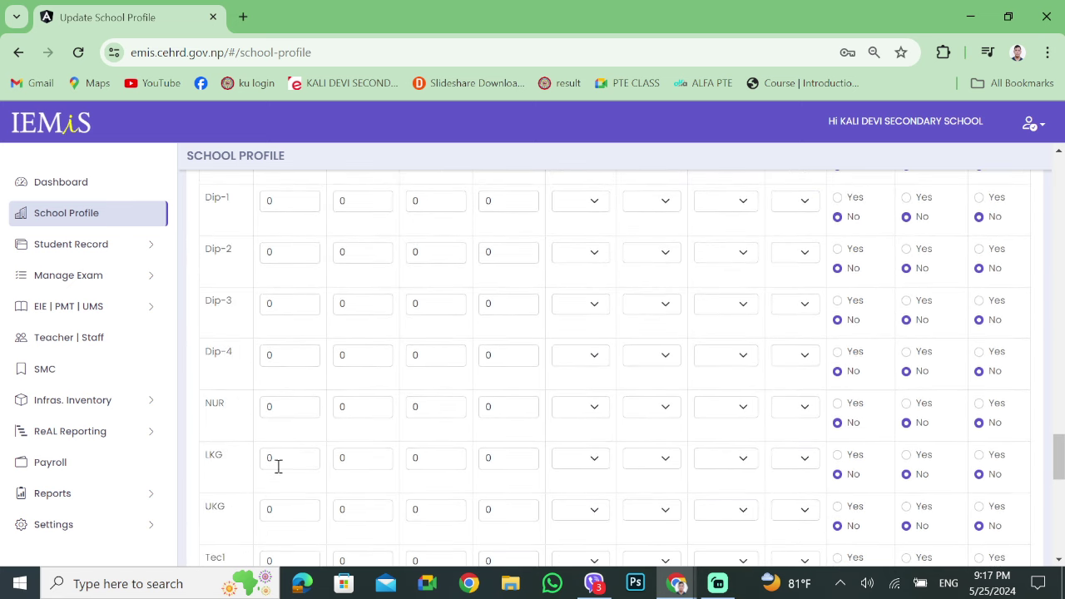
scroll(237, 481, "down", 6)
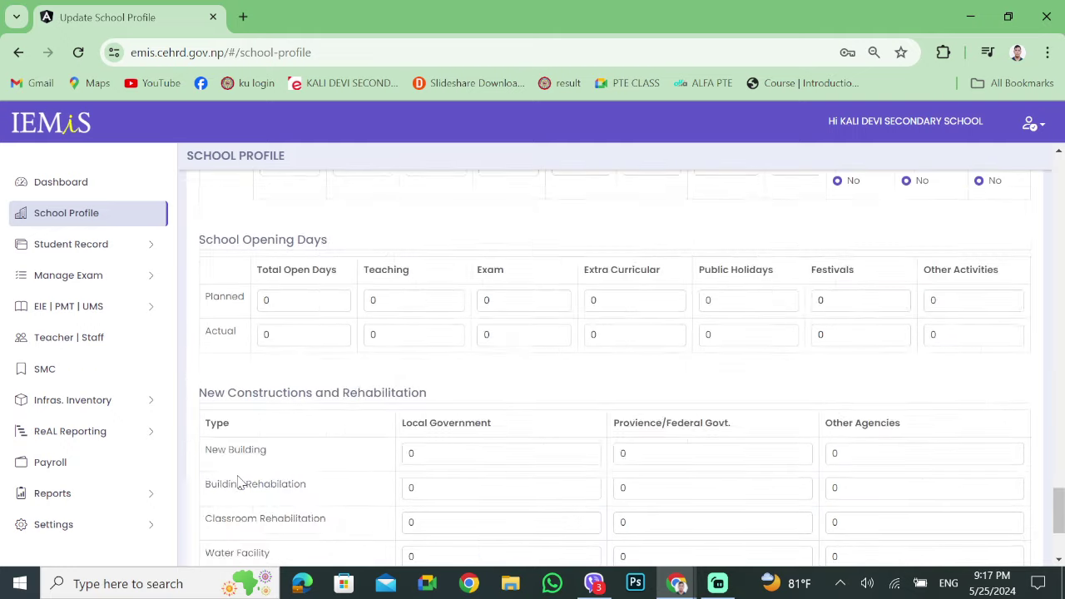
scroll(233, 481, "up", 3)
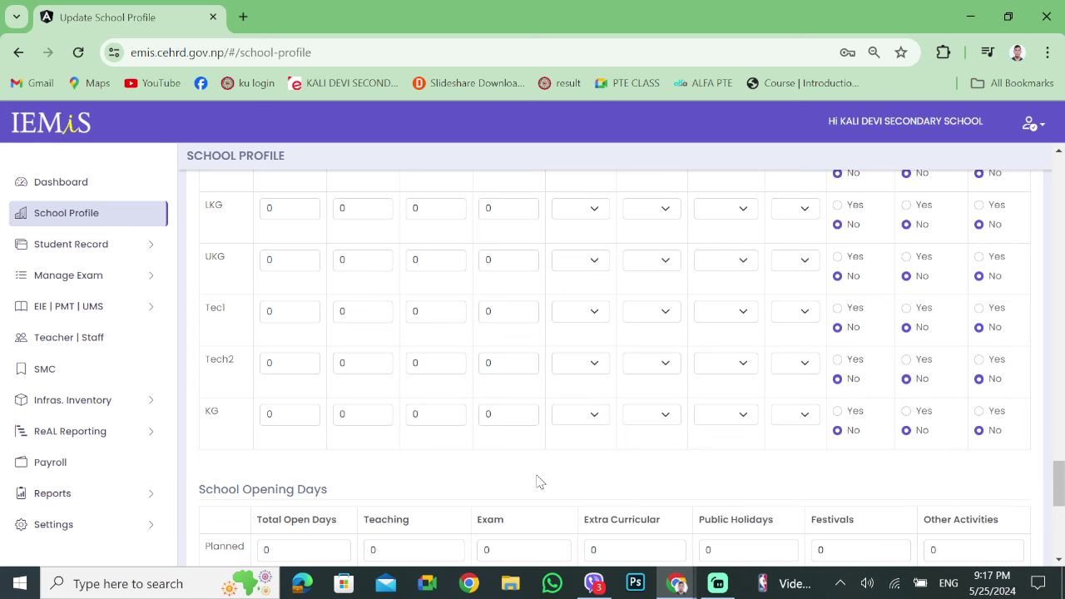
Go through the planned School Opening Days fields from Total Open Days to Other Activities
scroll(537, 482, "down", 2)
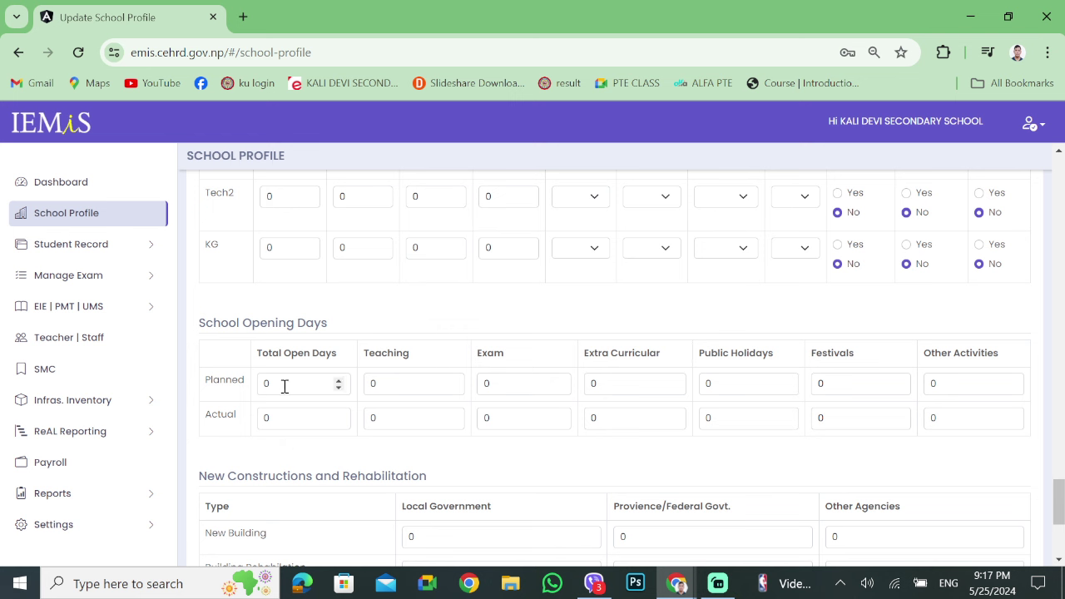
left_click_drag(281, 385, 254, 385)
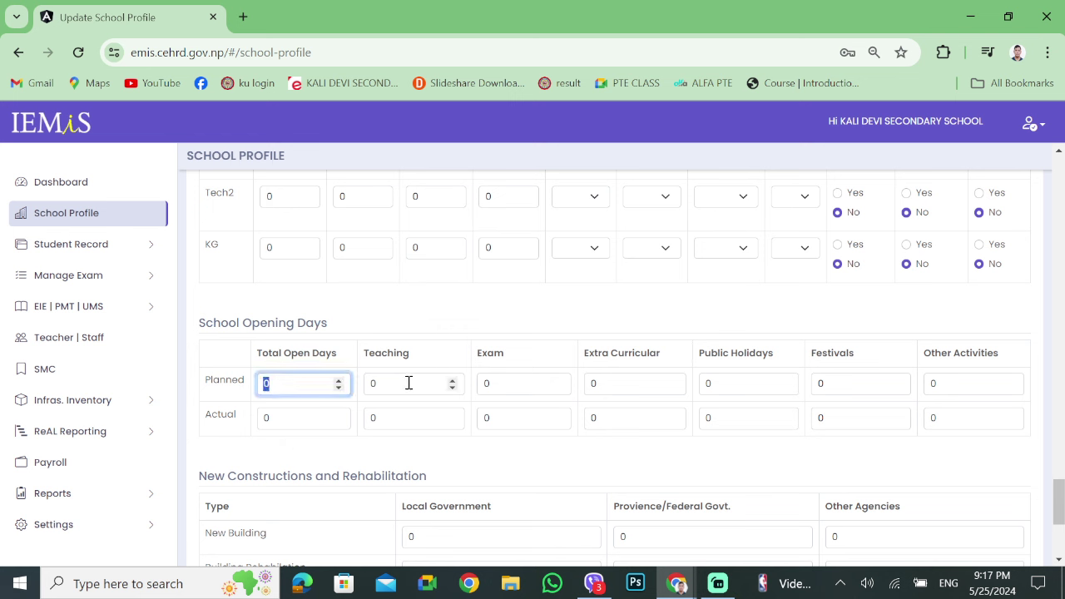
left_click(489, 323)
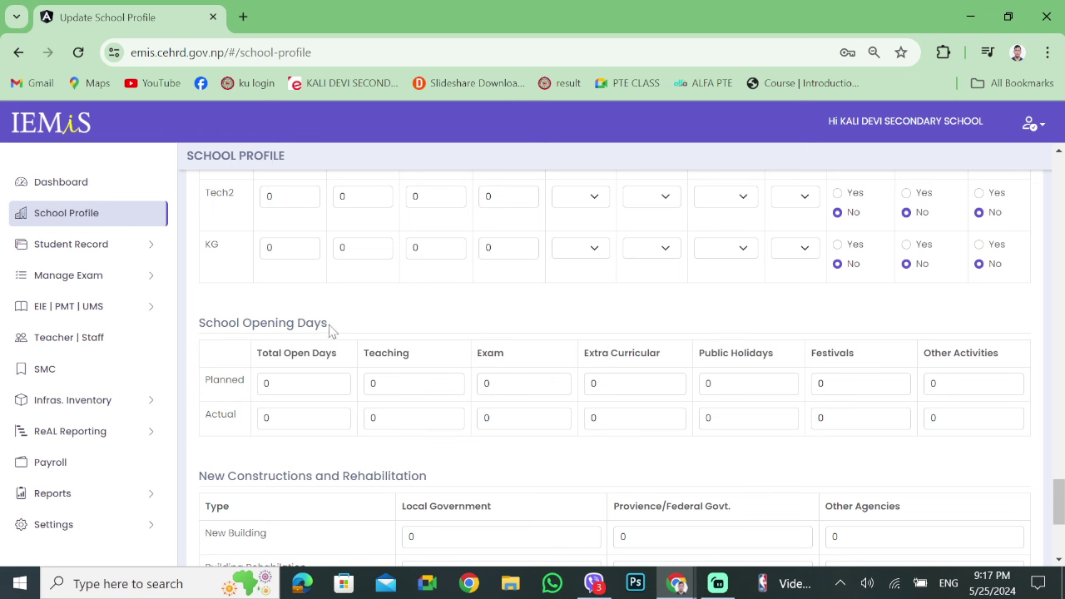
left_click_drag(328, 328, 186, 331)
left_click(418, 324)
left_click(401, 387)
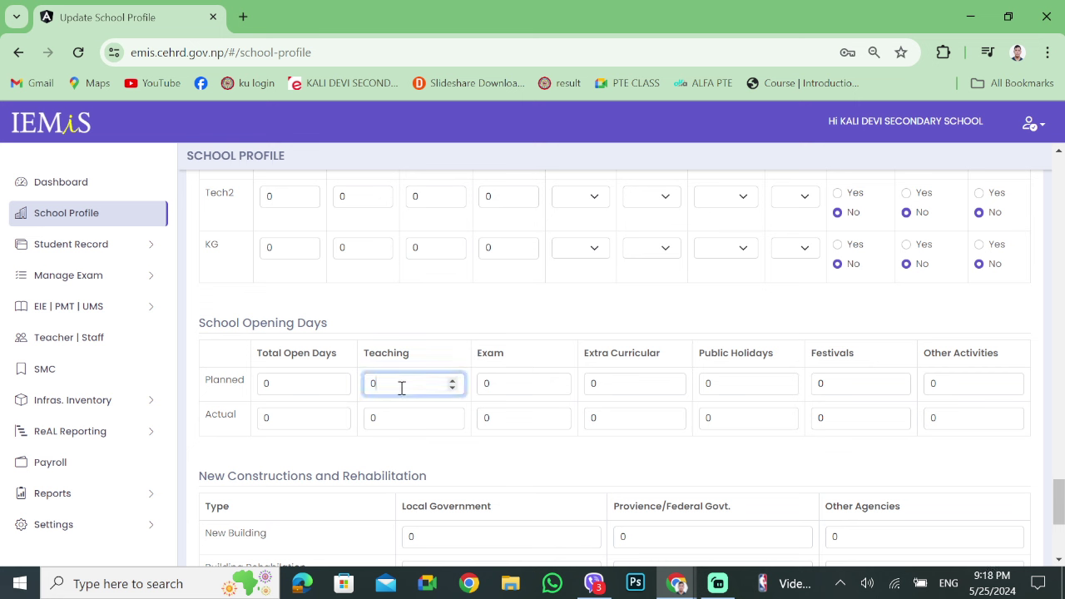
left_click(506, 387)
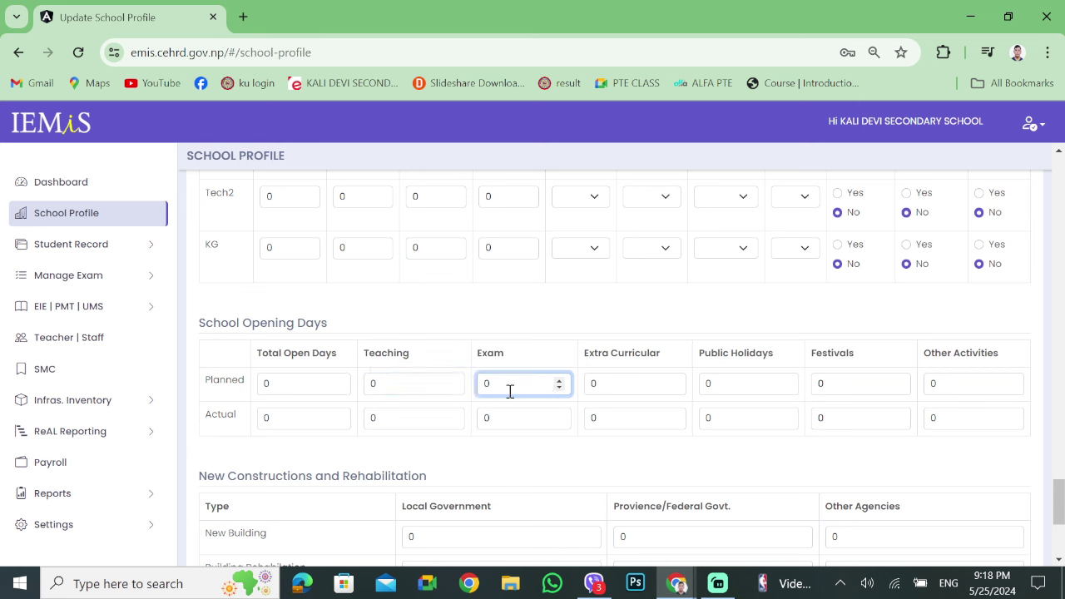
left_click(633, 382)
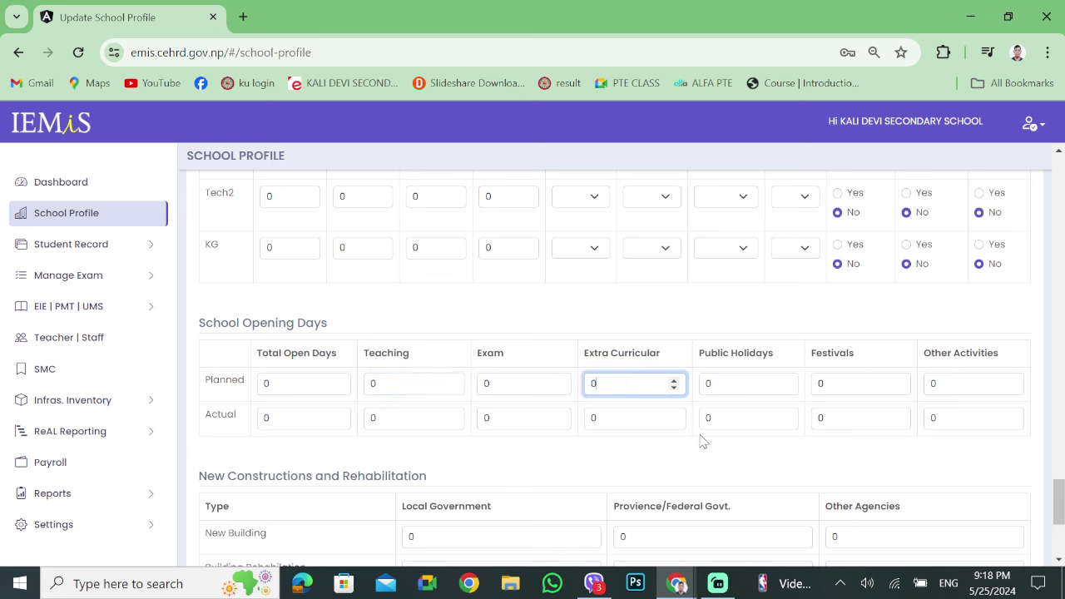
left_click(740, 388)
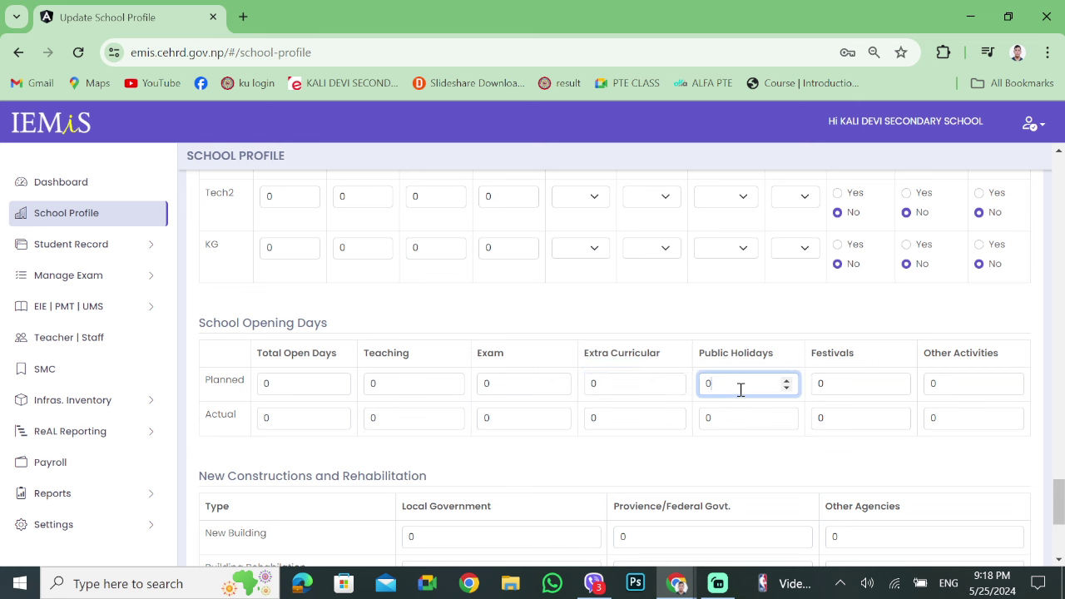
left_click(836, 384)
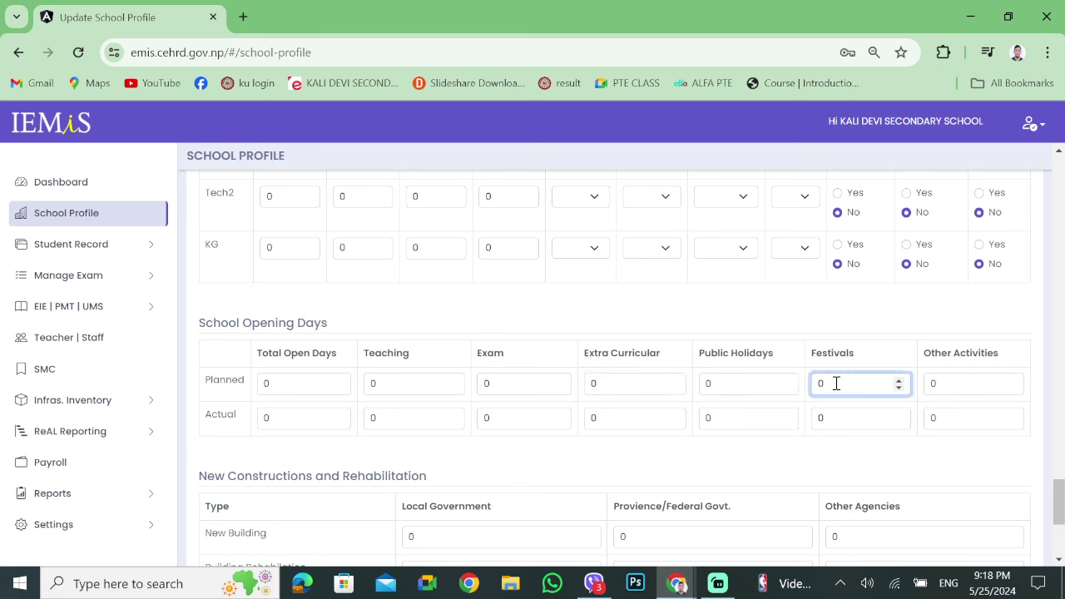
left_click(980, 392)
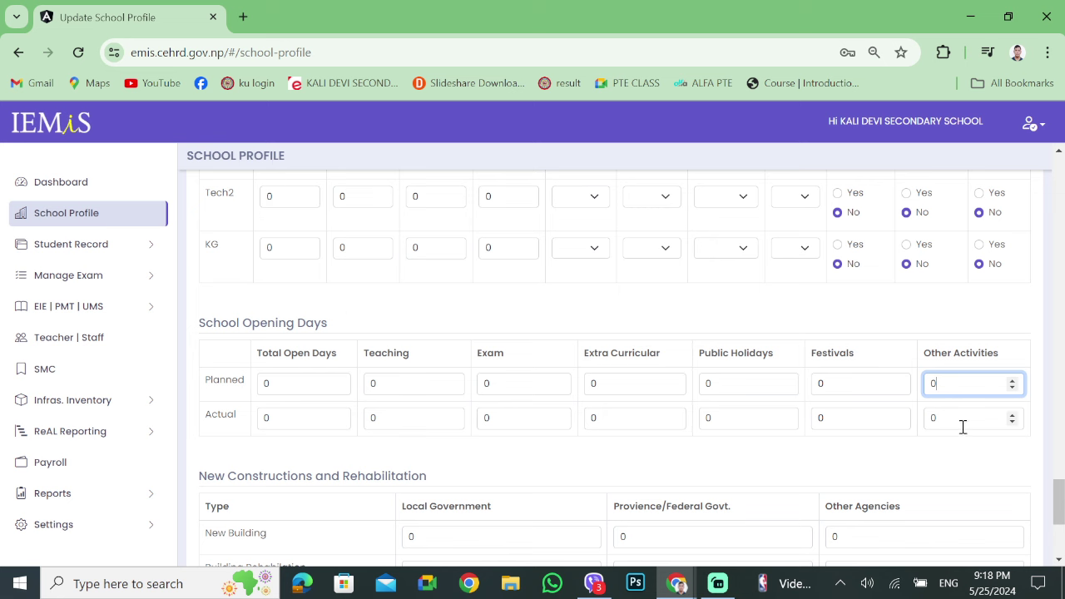
Review the New Constructions and Rehabilitation table and set Mid day meal to Yes
scroll(544, 504, "down", 3)
scroll(479, 503, "up", 1)
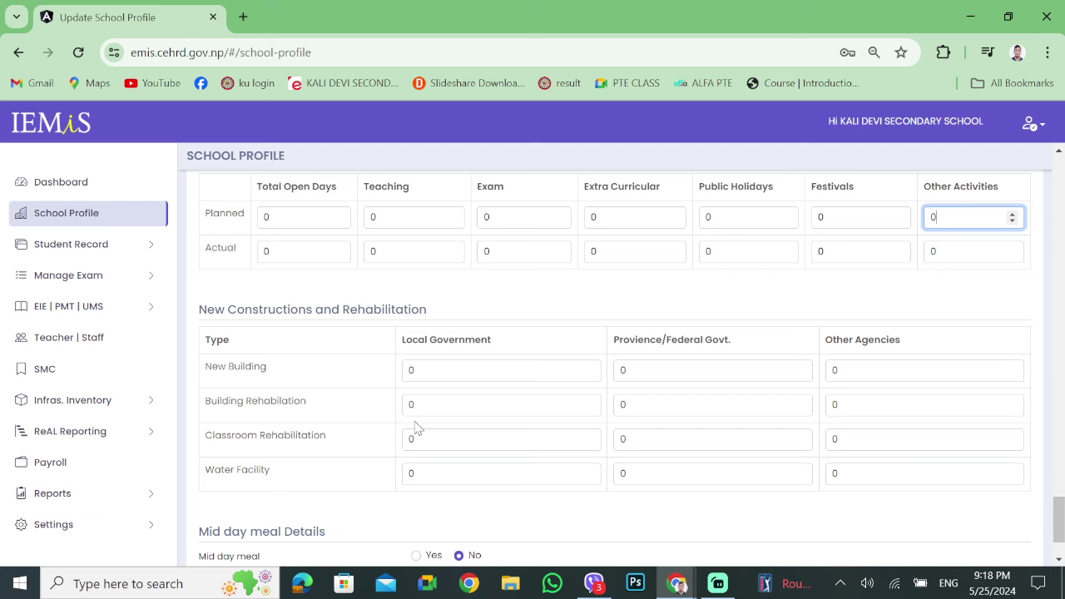
scroll(424, 427, "down", 2)
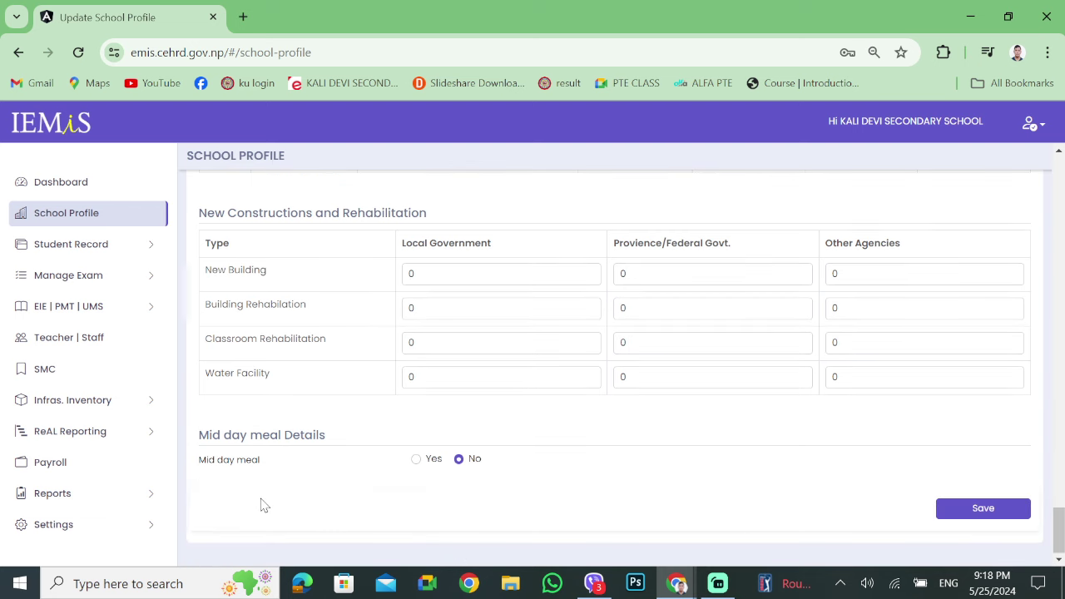
left_click(419, 465)
scroll(558, 494, "down", 2)
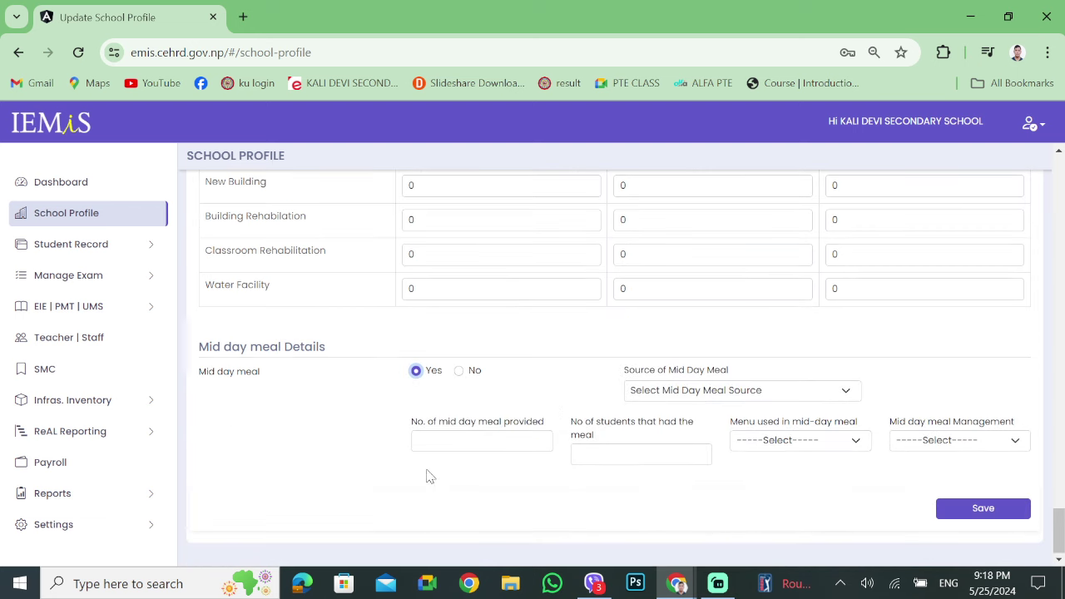
Check the Source of Mid Day Meal options and go through the fields for meals provided and students that had the meal
left_click(709, 398)
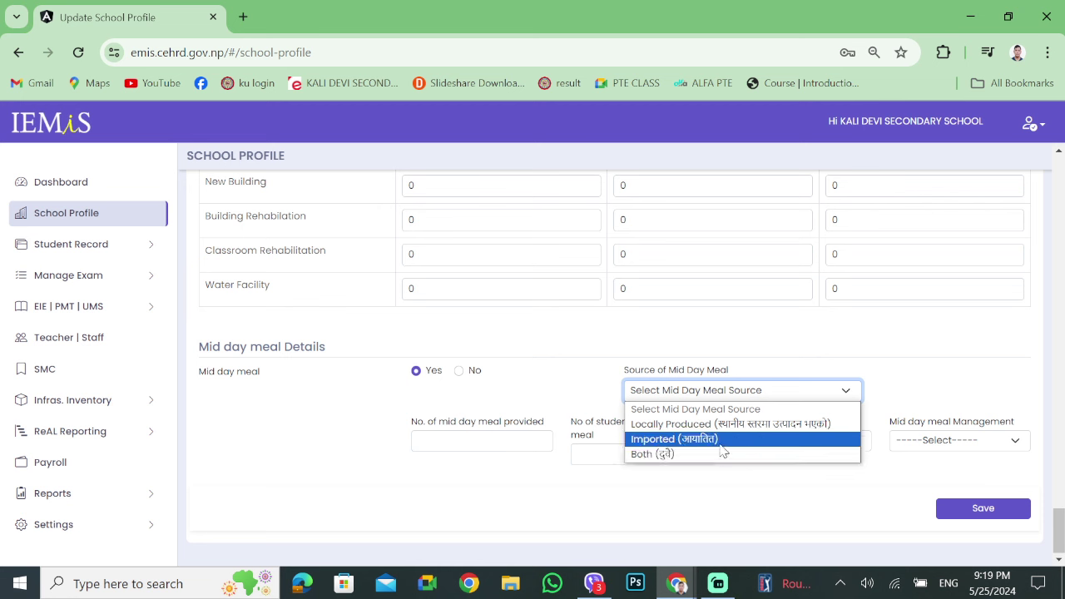
left_click(697, 495)
left_click(791, 390)
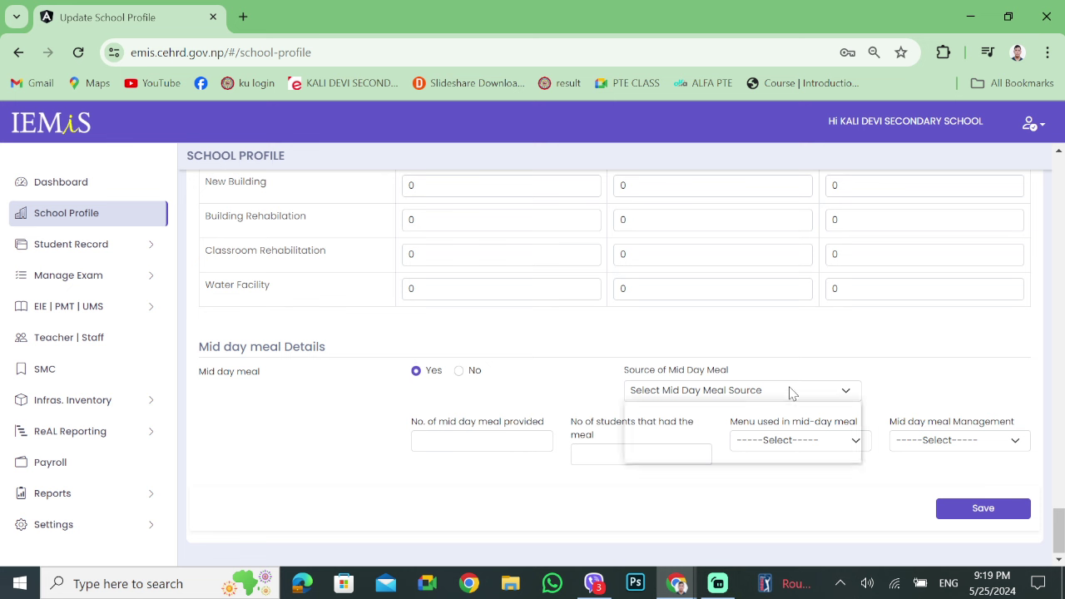
left_click(741, 504)
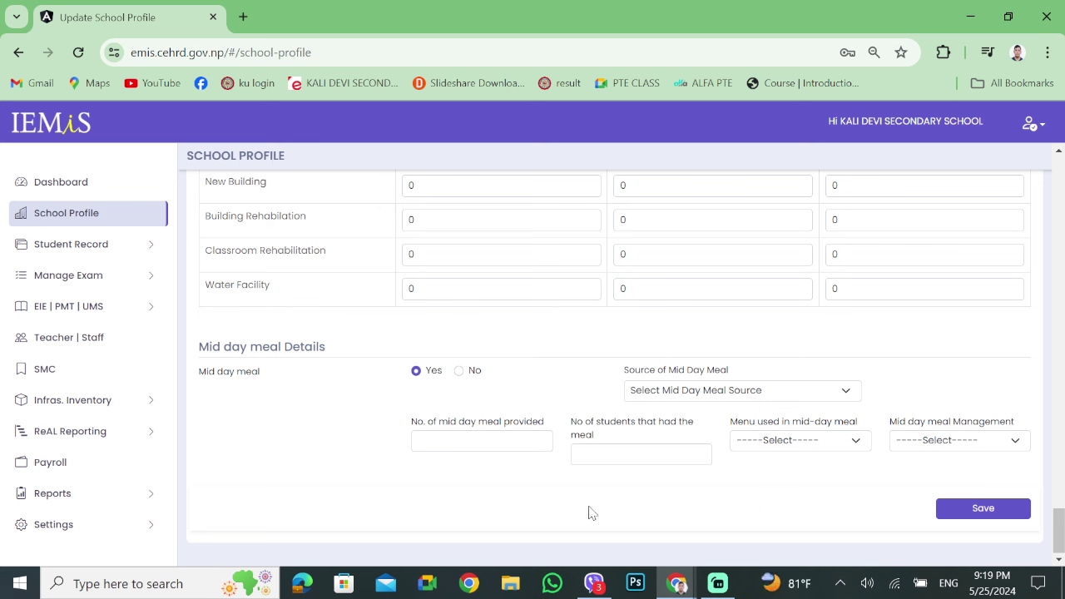
left_click(499, 442)
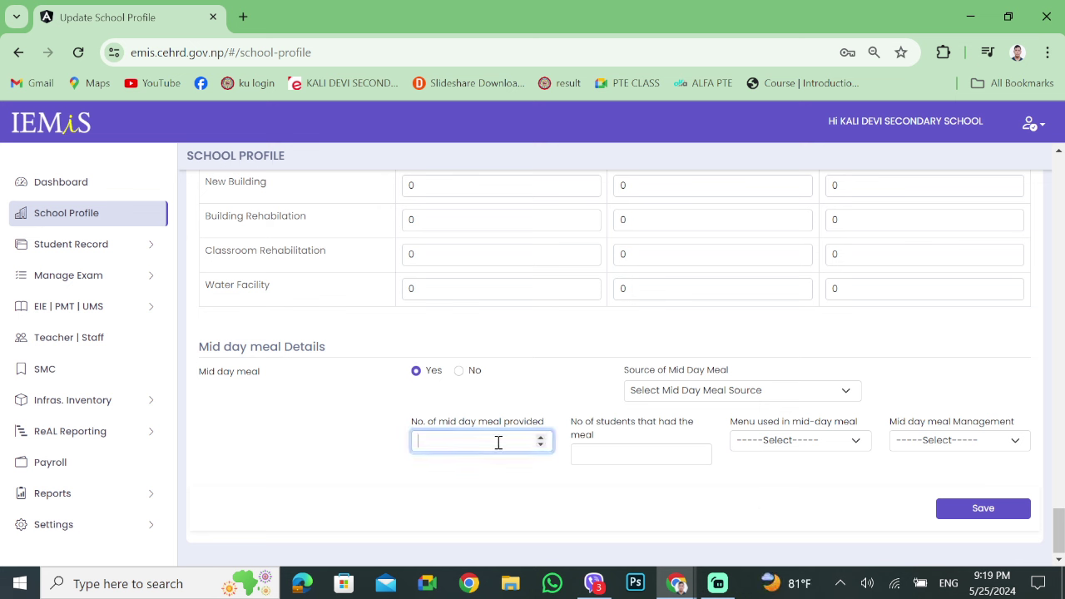
left_click(535, 481)
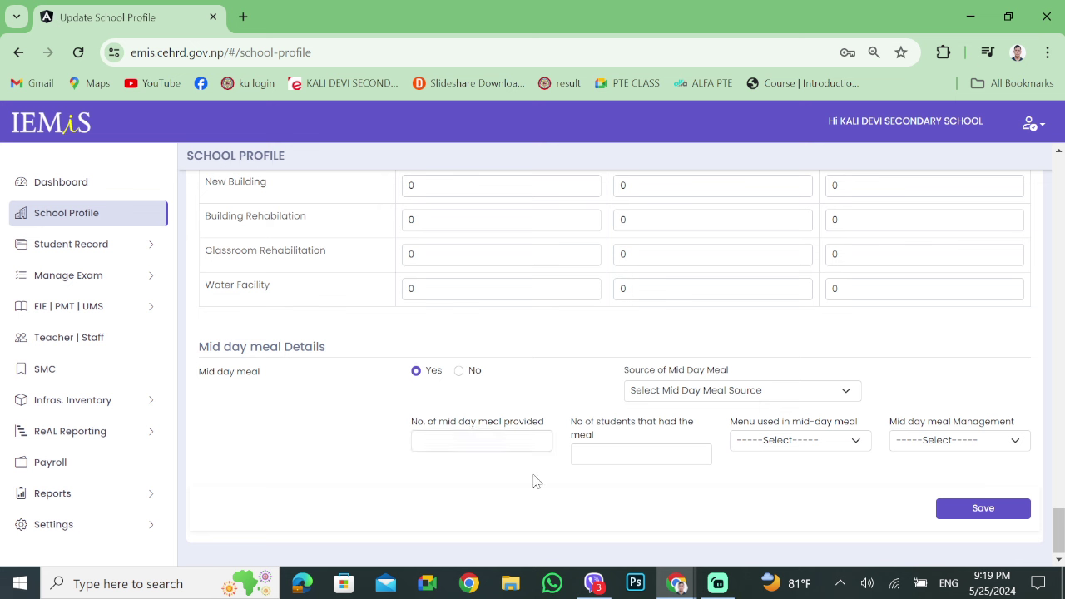
left_click(487, 440)
left_click(605, 456)
left_click(622, 512)
Set the menu used in mid-day meal to School Own Menu and check the Mid day meal Management options
left_click(794, 448)
left_click(795, 447)
left_click(794, 448)
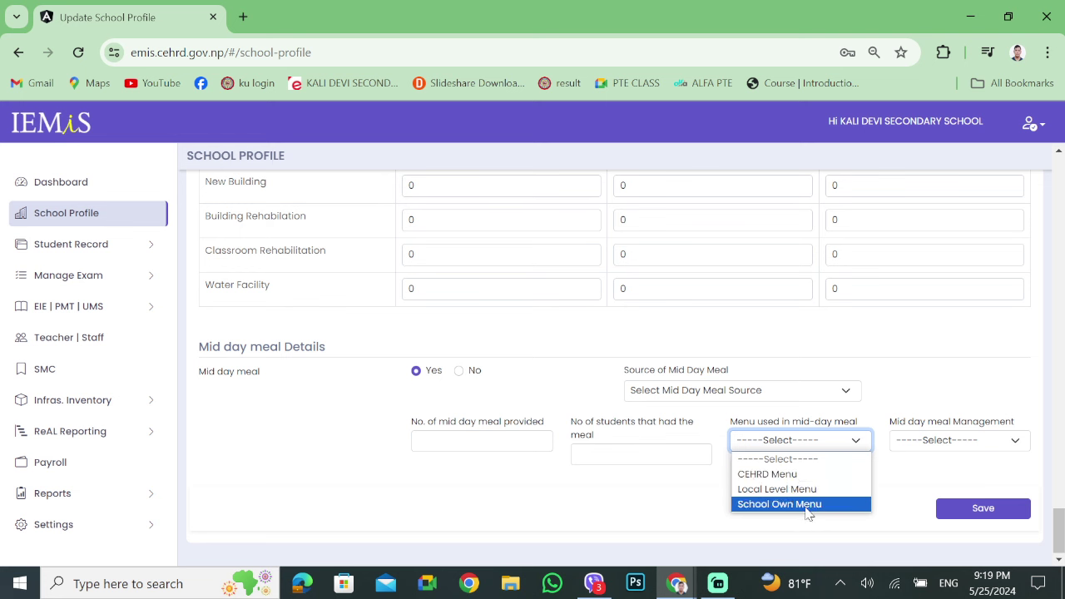
left_click(807, 505)
left_click(804, 449)
left_click(910, 502)
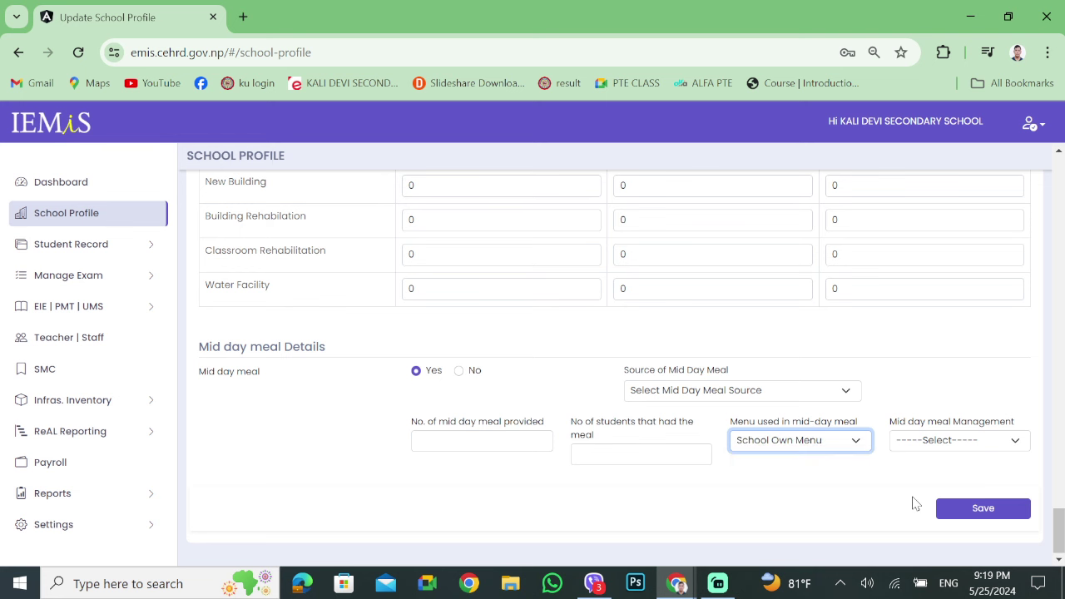
left_click(935, 449)
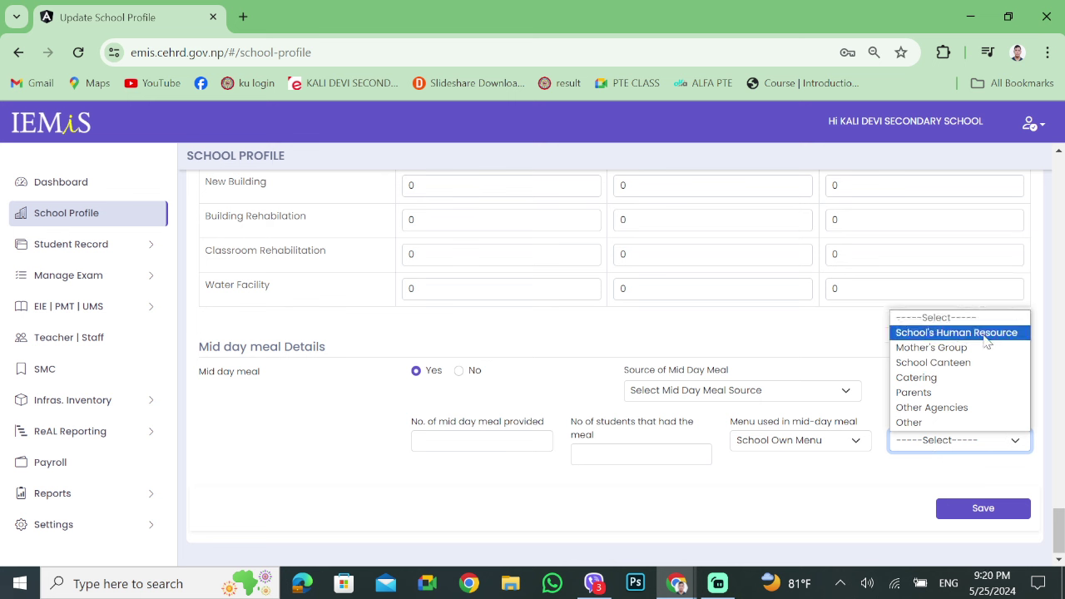
left_click(855, 488)
Look back over the Management & Others form and save it
scroll(857, 489, "up", 3)
scroll(857, 489, "up", 10)
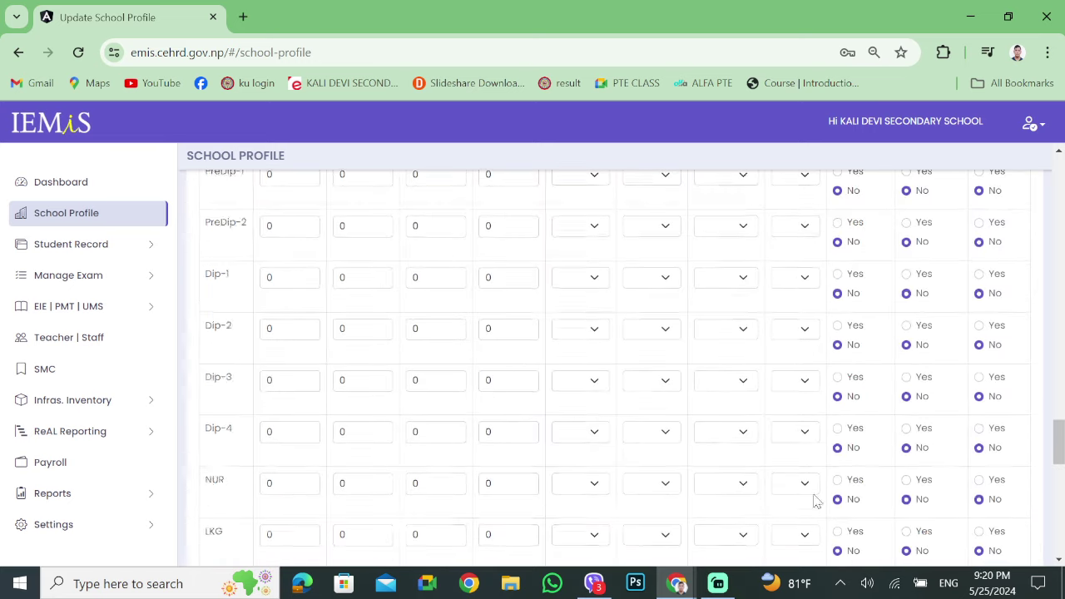
scroll(675, 435, "up", 15)
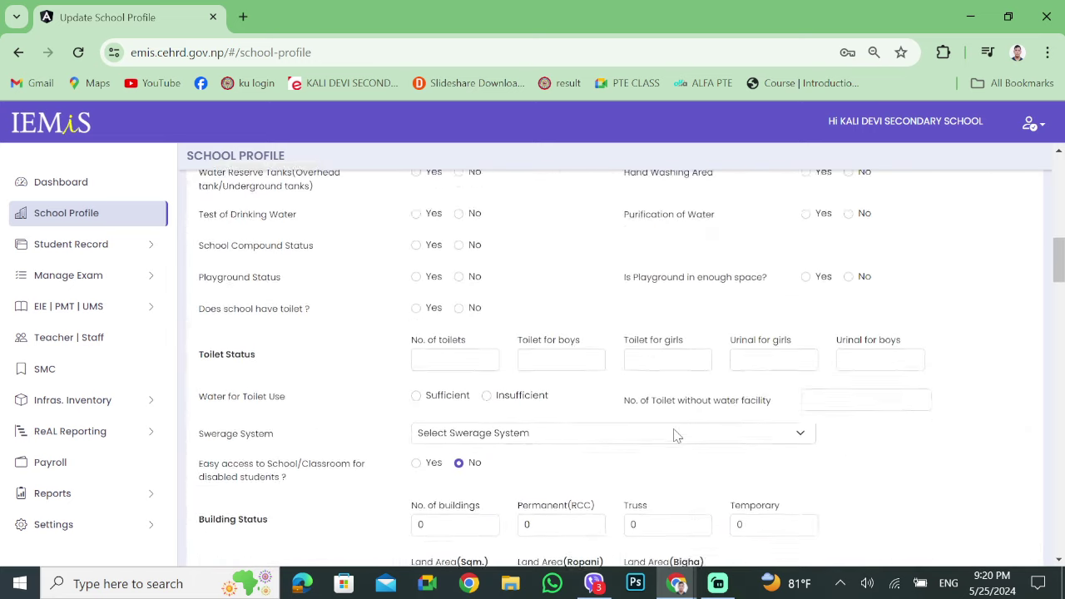
scroll(676, 436, "down", 20)
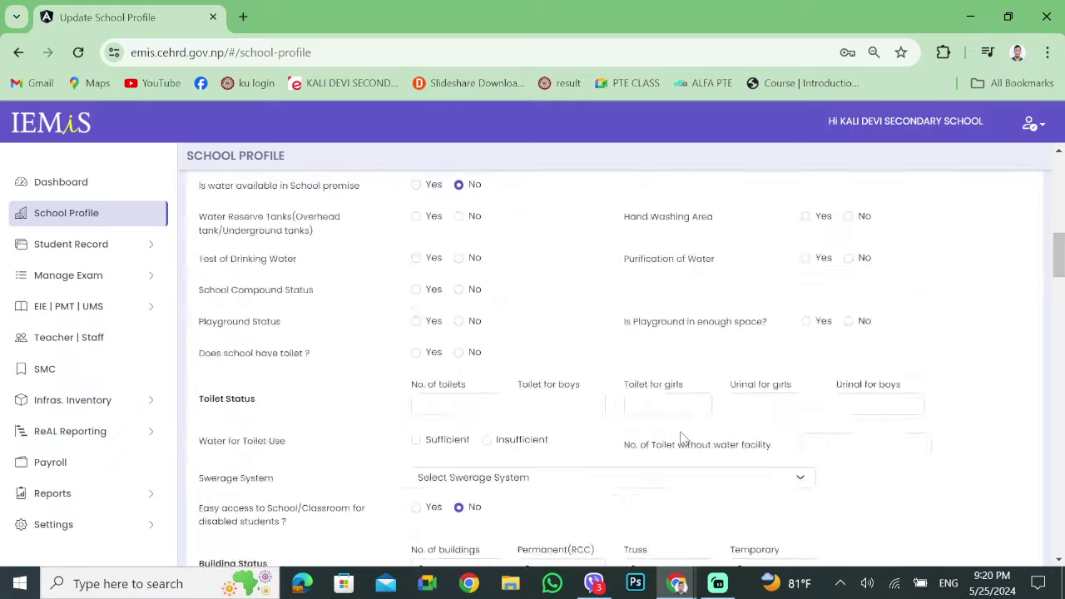
scroll(688, 436, "down", 3)
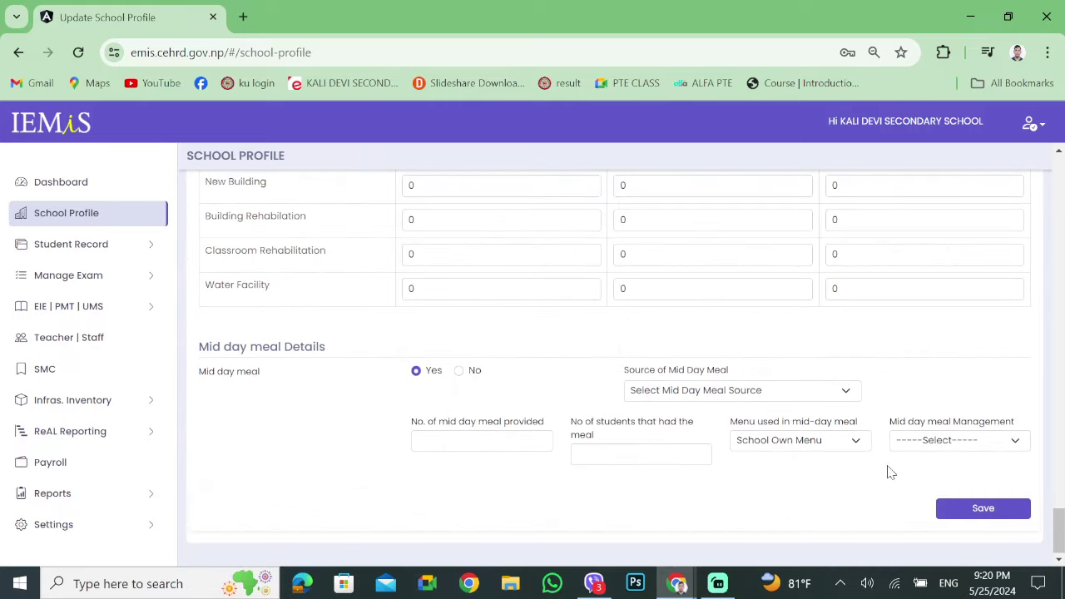
left_click(981, 507)
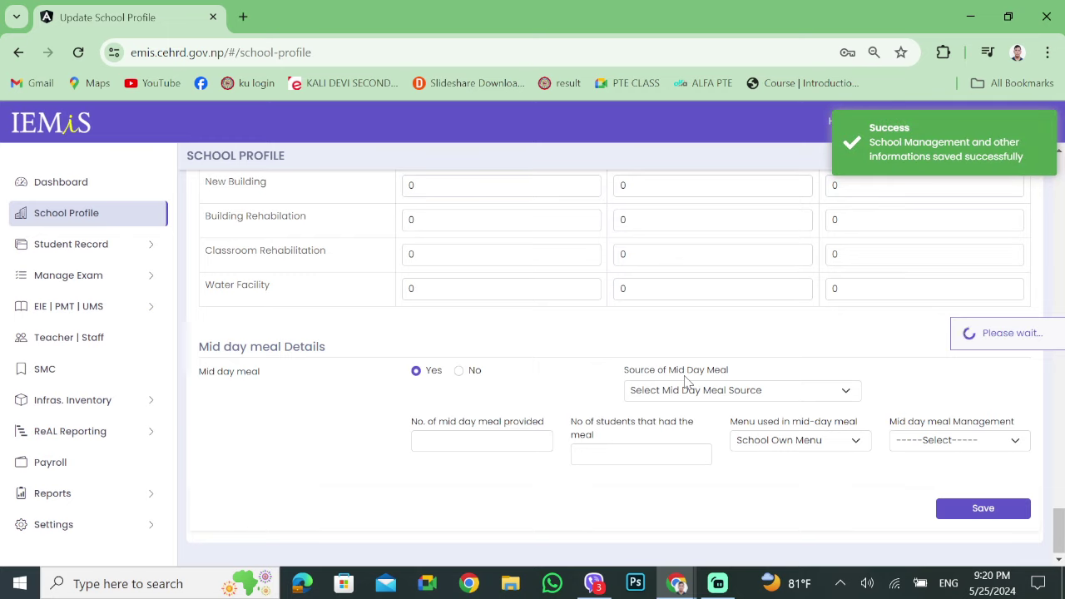
scroll(687, 380, "up", 15)
scroll(688, 378, "up", 15)
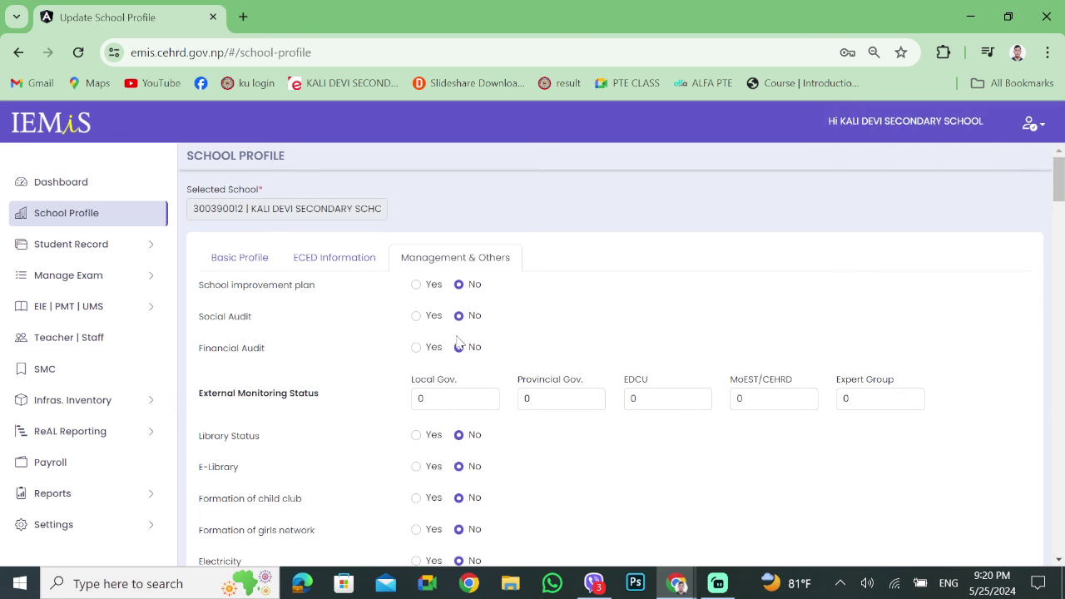
Switch School improvement plan to Yes to check its Approved Date field, and set it back to No
left_click(416, 285)
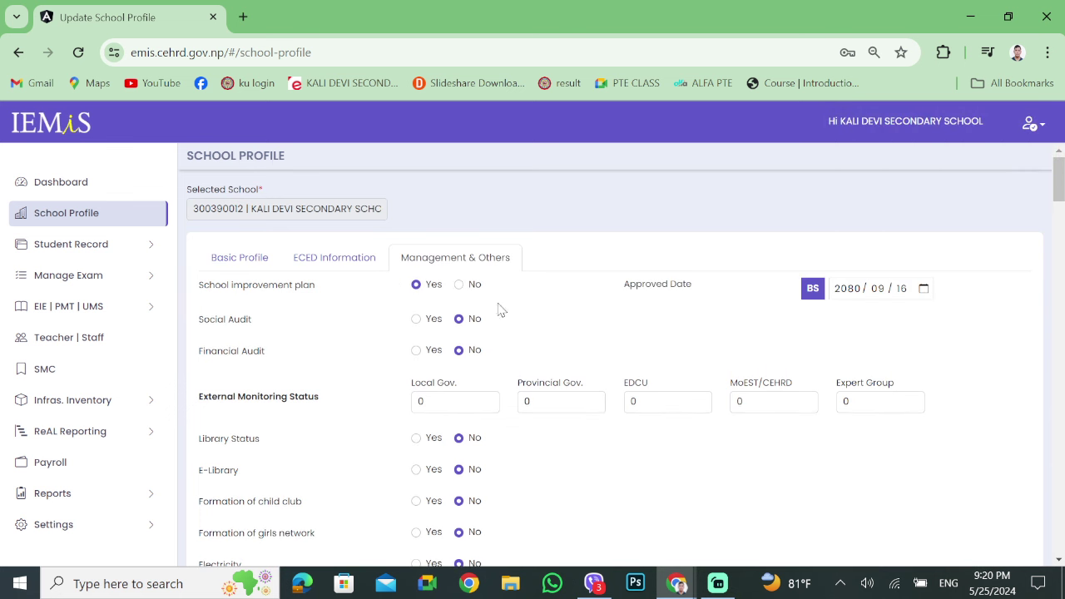
left_click(459, 285)
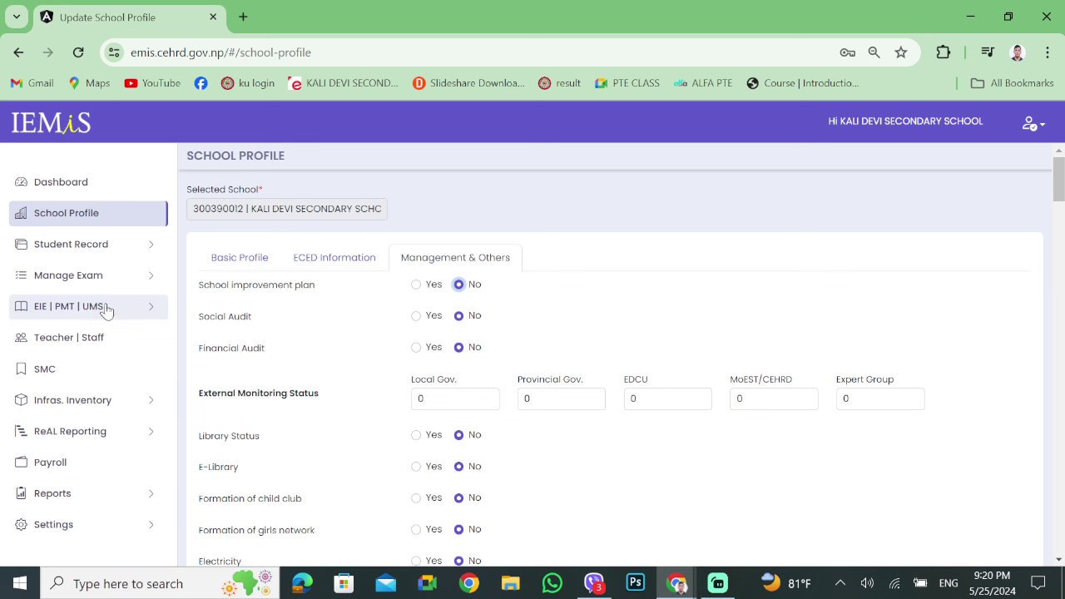
Open the Student Information page of Student Record, accepting the Adobe Content Certificate 10-7 for authentication
left_click(149, 251)
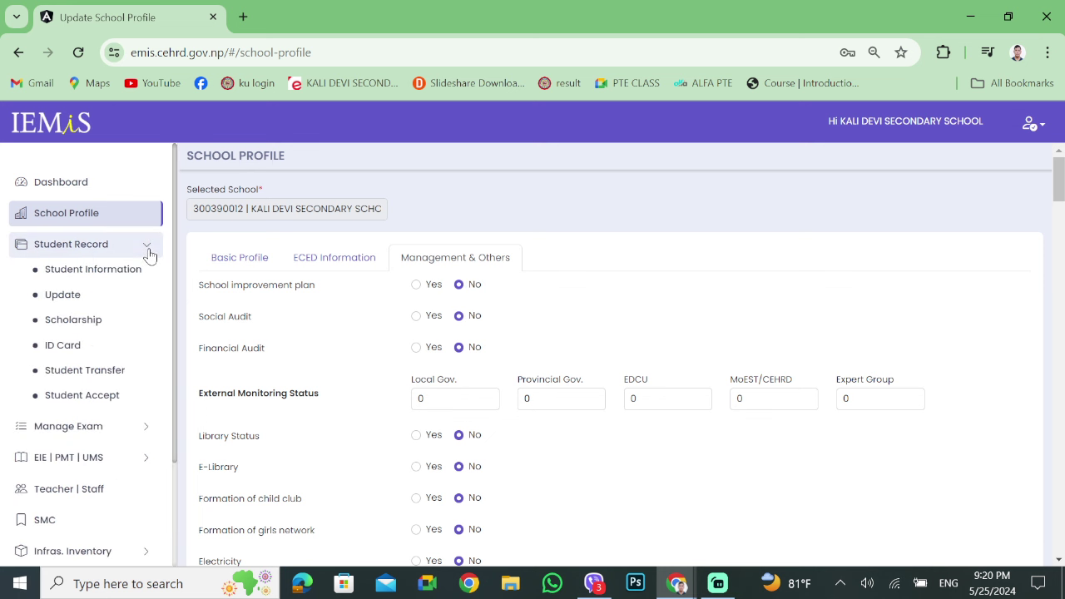
left_click(102, 275)
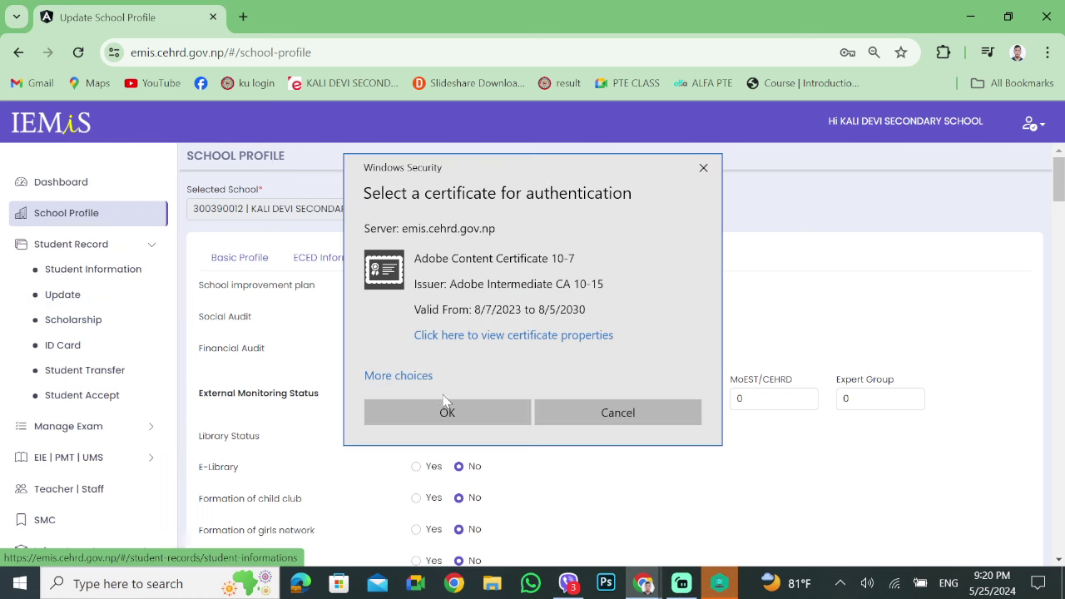
left_click(445, 408)
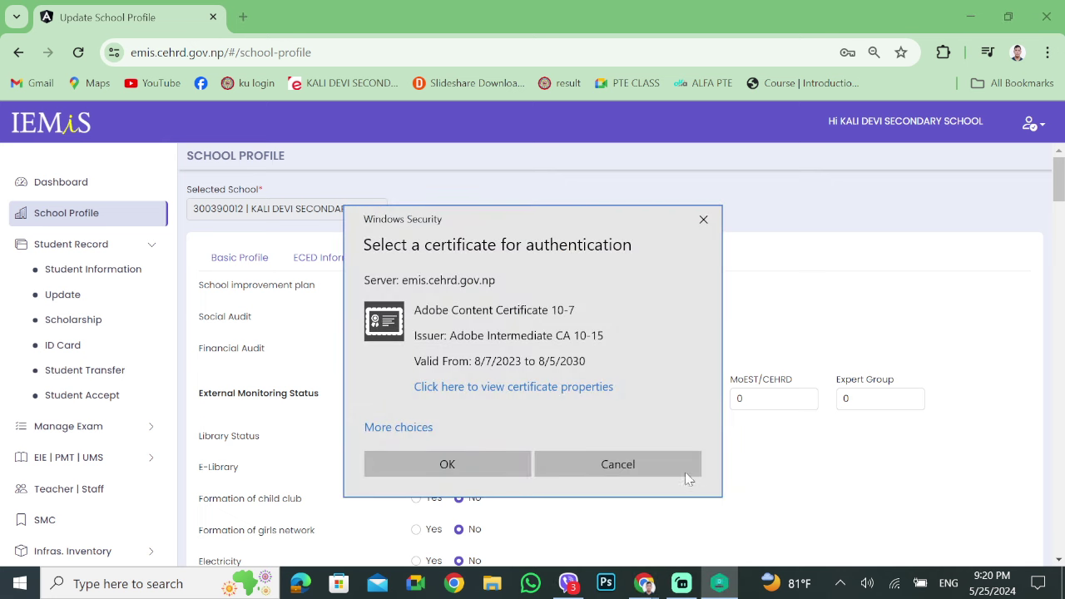
left_click(491, 472)
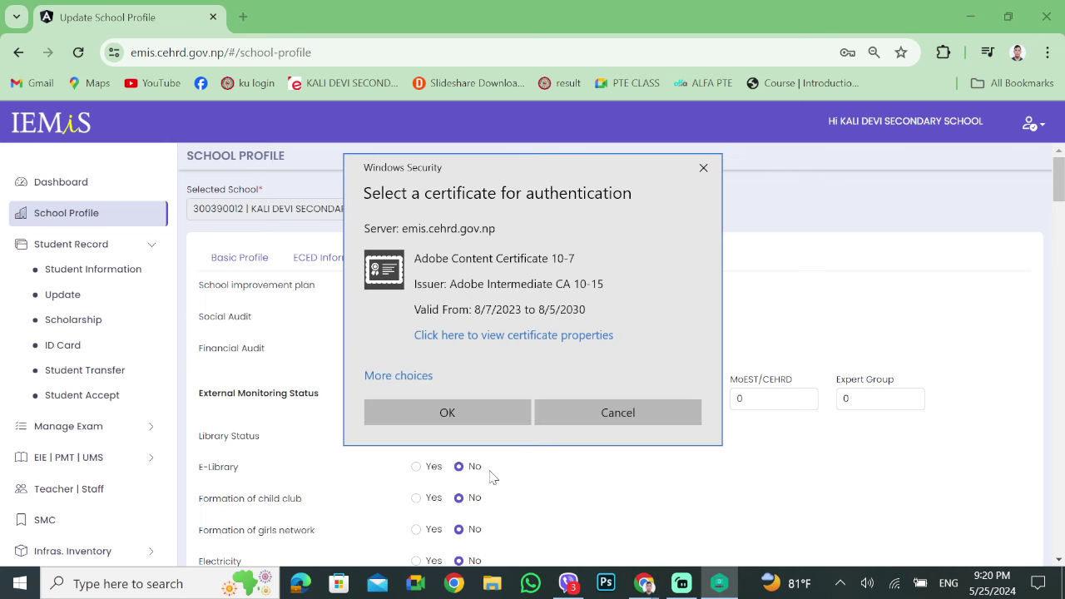
left_click(486, 416)
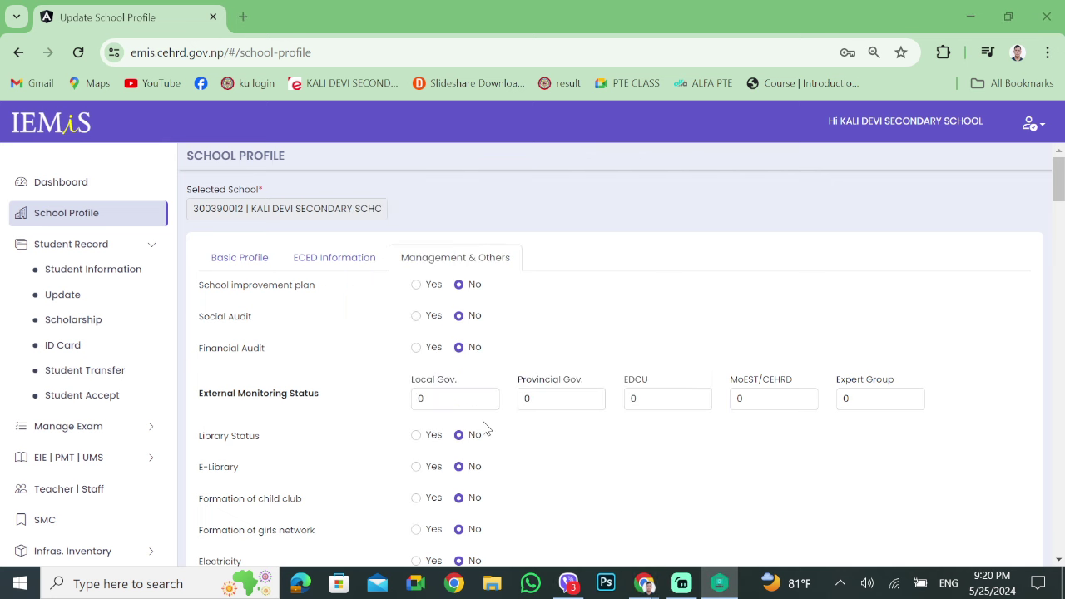
left_click(484, 475)
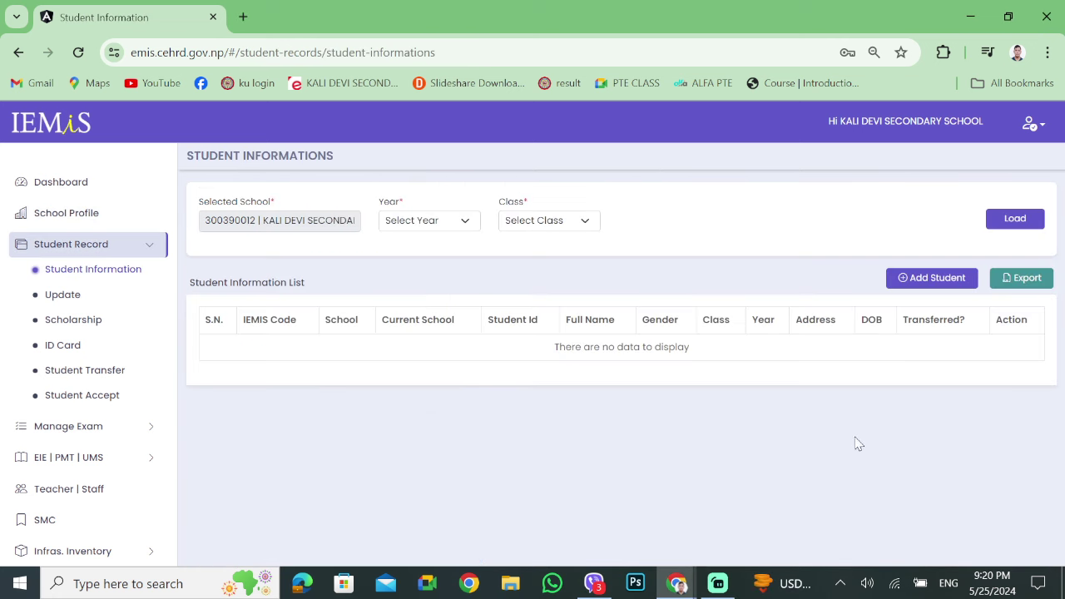
Load the student information list for year 2080 and class 2, and check the actions available for the first student
left_click(463, 221)
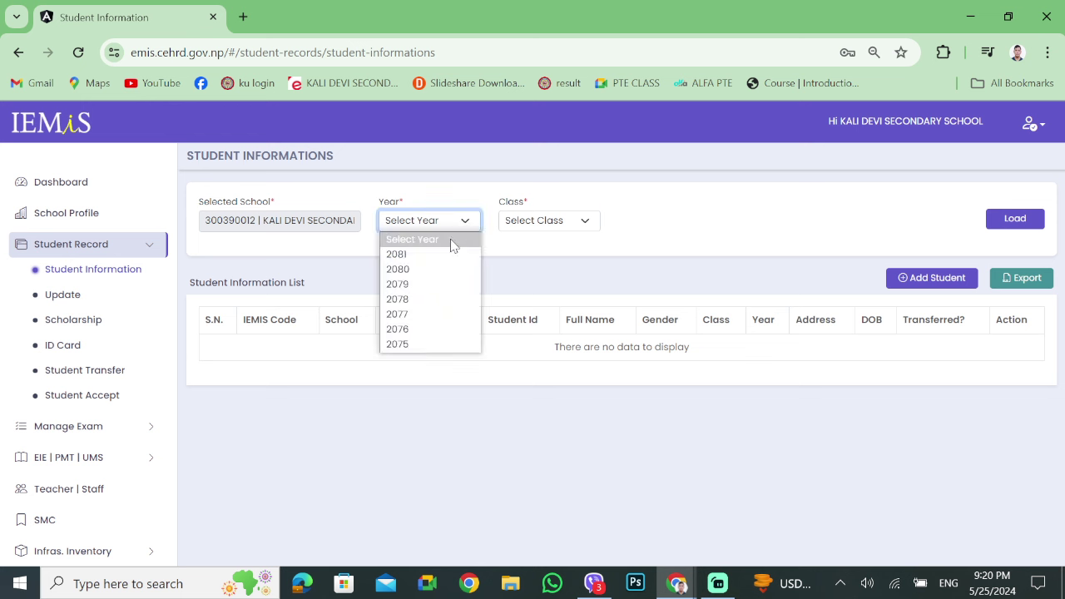
left_click(433, 270)
left_click(557, 223)
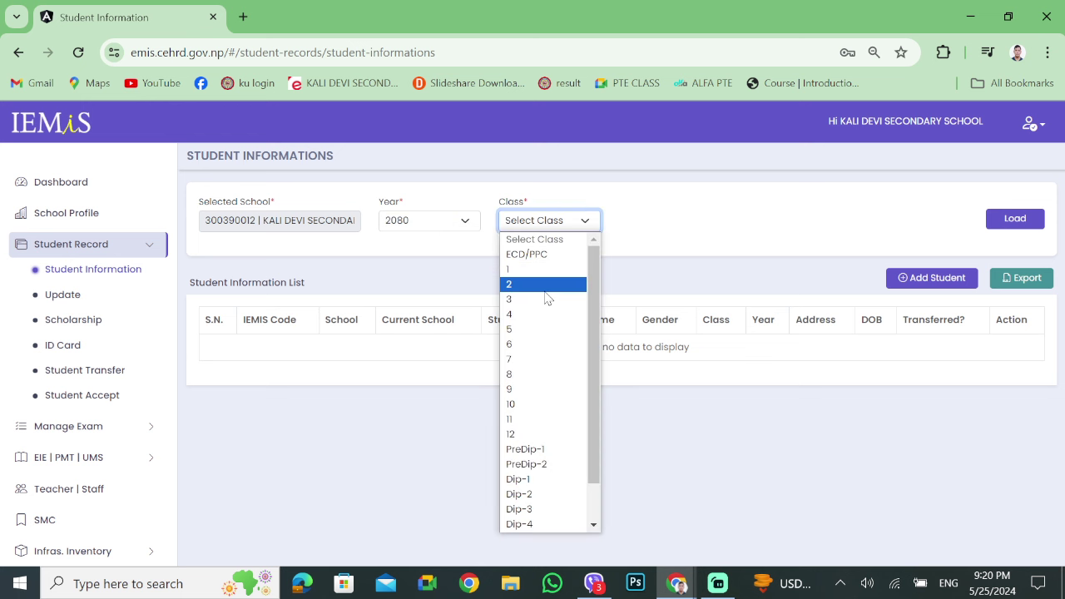
left_click(542, 288)
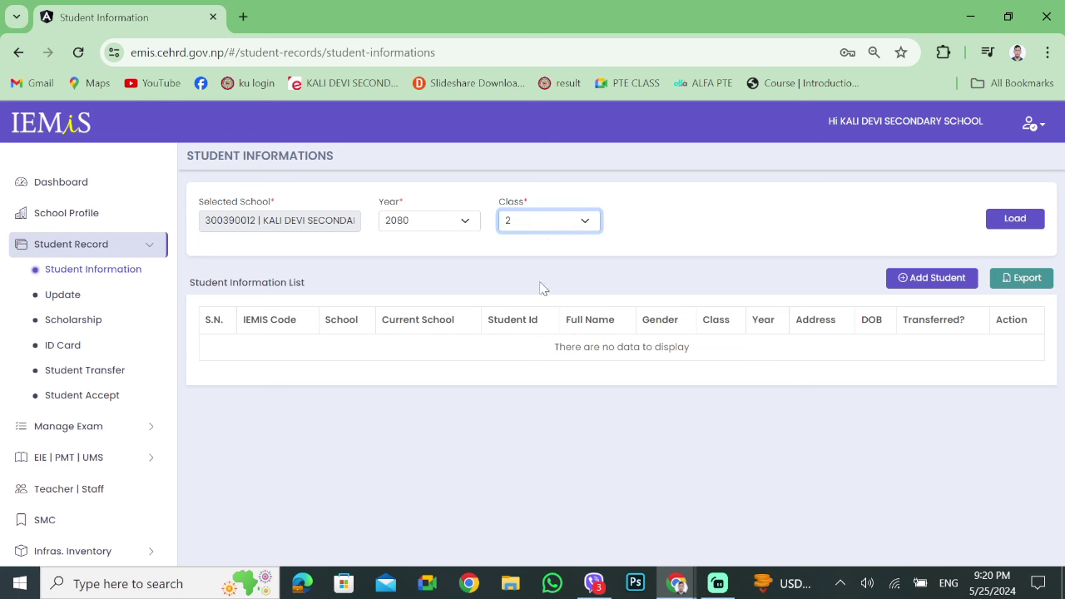
left_click(993, 221)
scroll(591, 399, "down", 3)
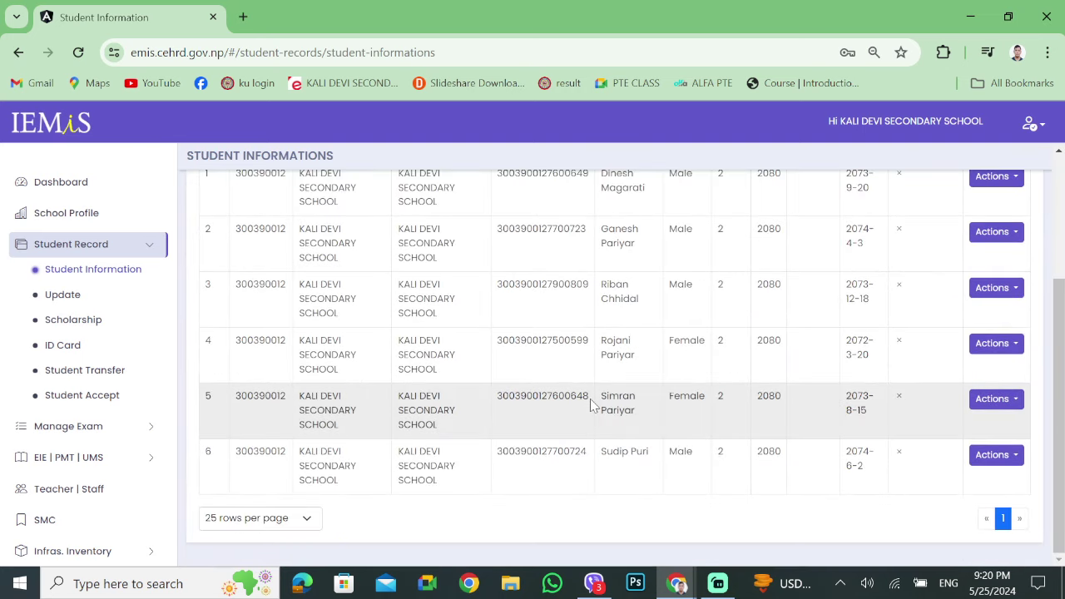
scroll(594, 404, "up", 3)
left_click(1005, 370)
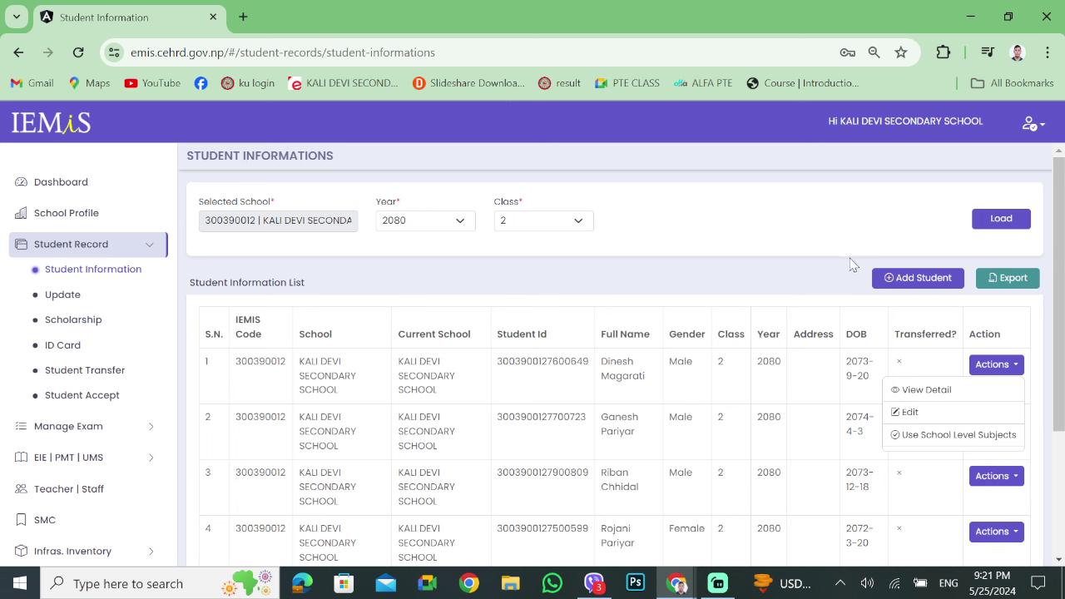
Open the form for adding a student, go through its fields down to National ID Number and photo upload, and close it without adding
left_click(912, 278)
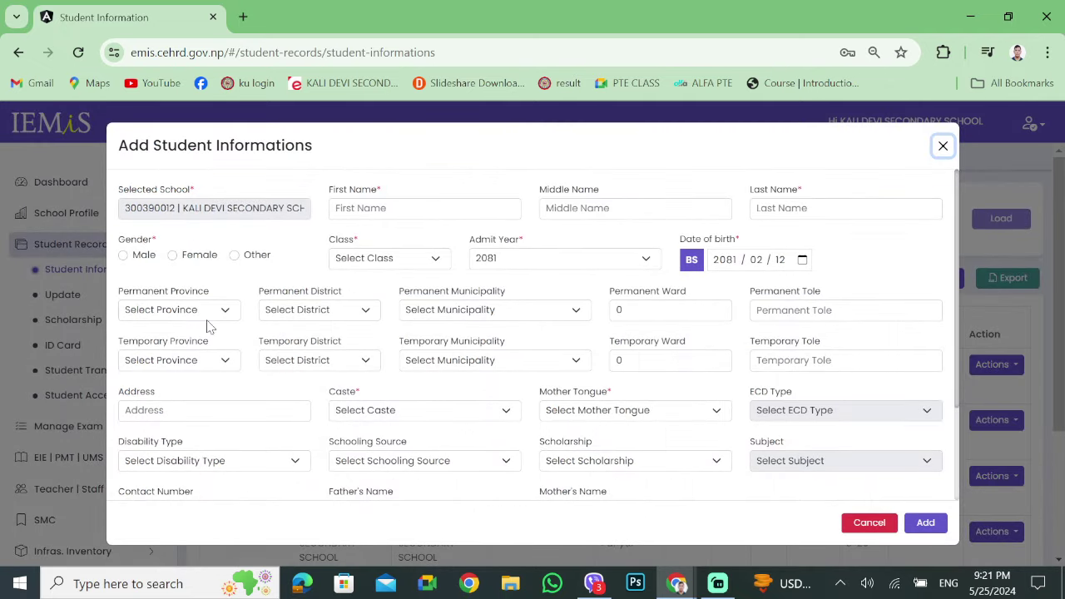
scroll(665, 426, "down", 2)
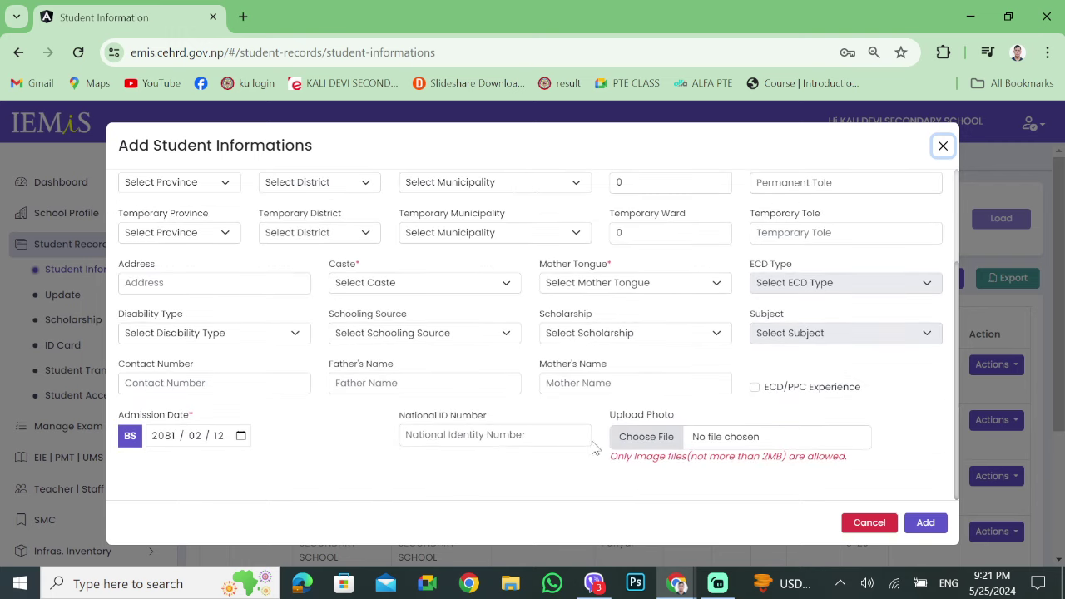
left_click(407, 433)
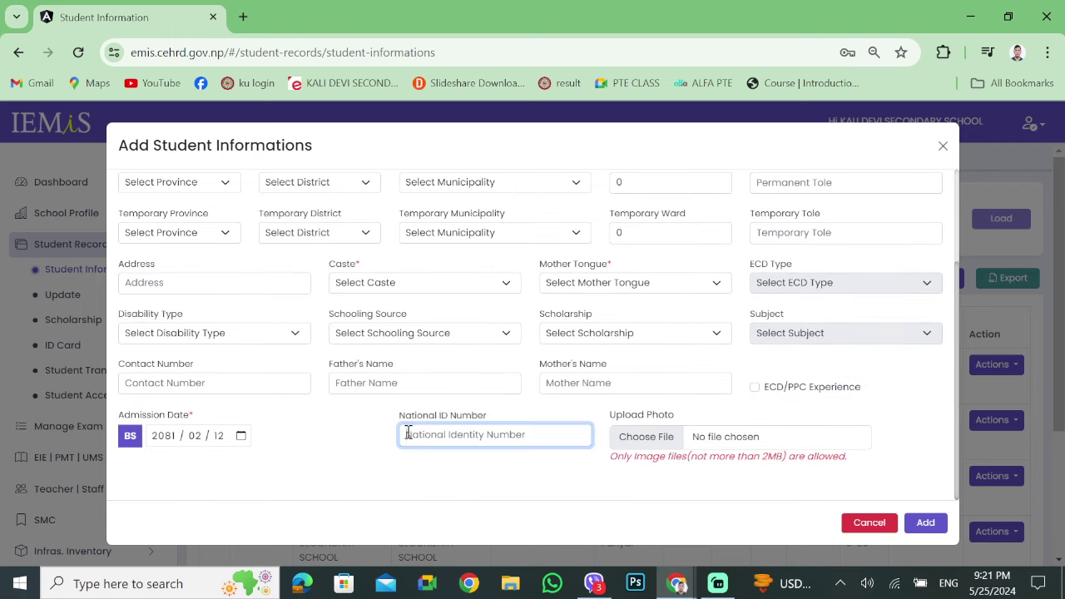
left_click(317, 459)
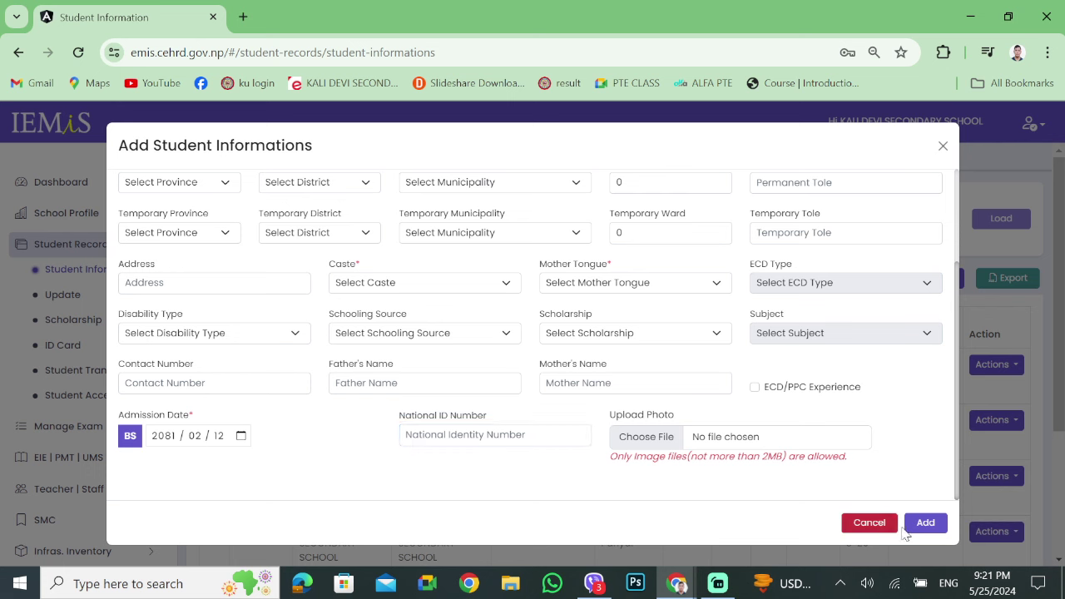
left_click(943, 146)
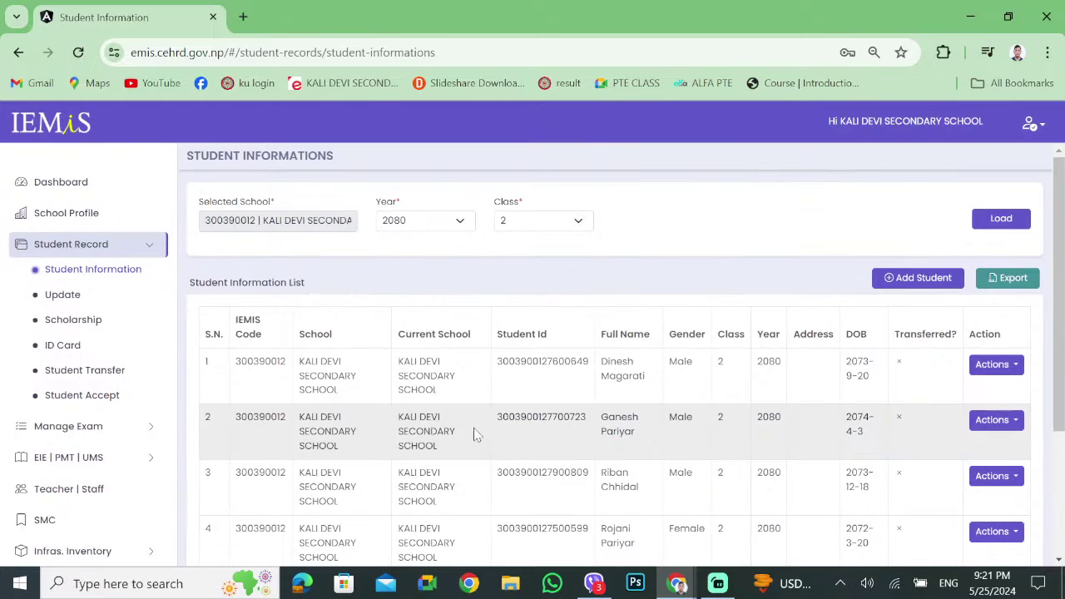
Open the student Update page and read the caution about upgrading student classes
left_click(104, 301)
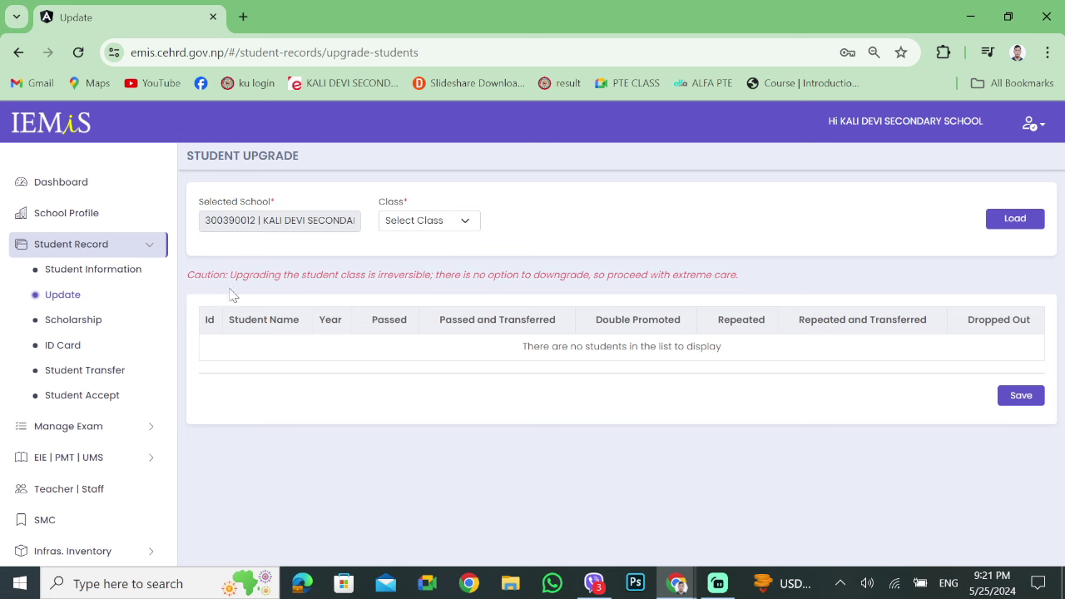
left_click_drag(230, 274, 782, 287)
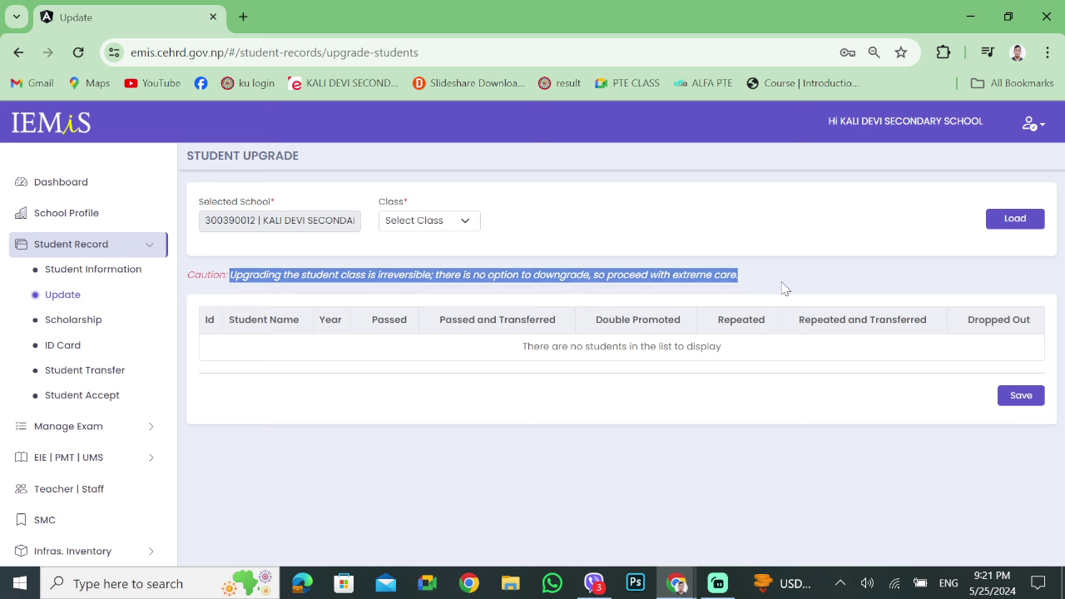
left_click(783, 288)
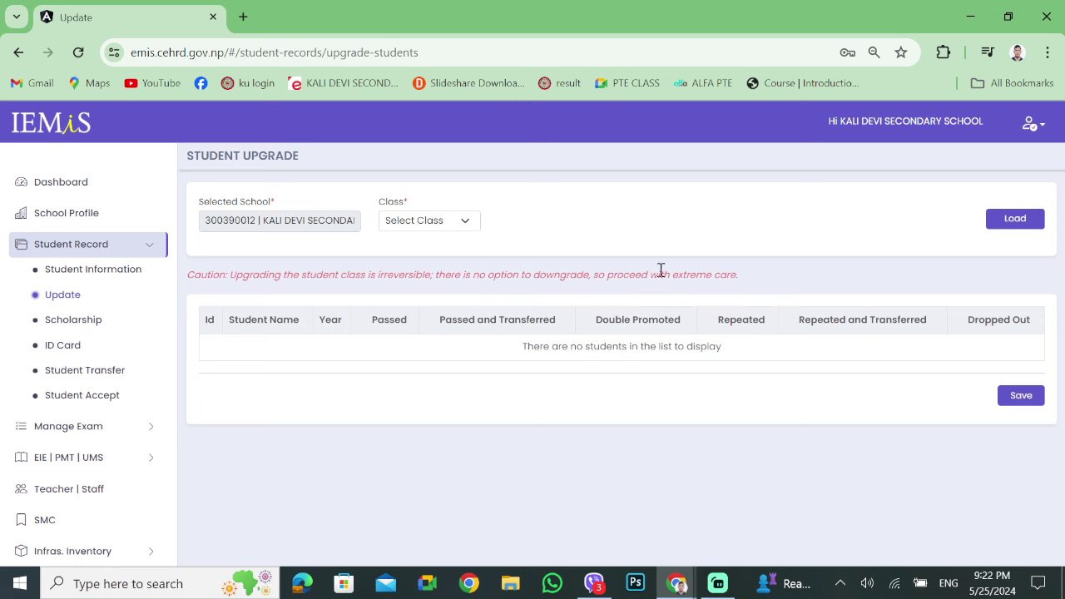
triple_click(661, 271)
left_click(780, 272)
Load the class 2 students for upgrading, read the Update School Profile notice and dismiss it
left_click(444, 225)
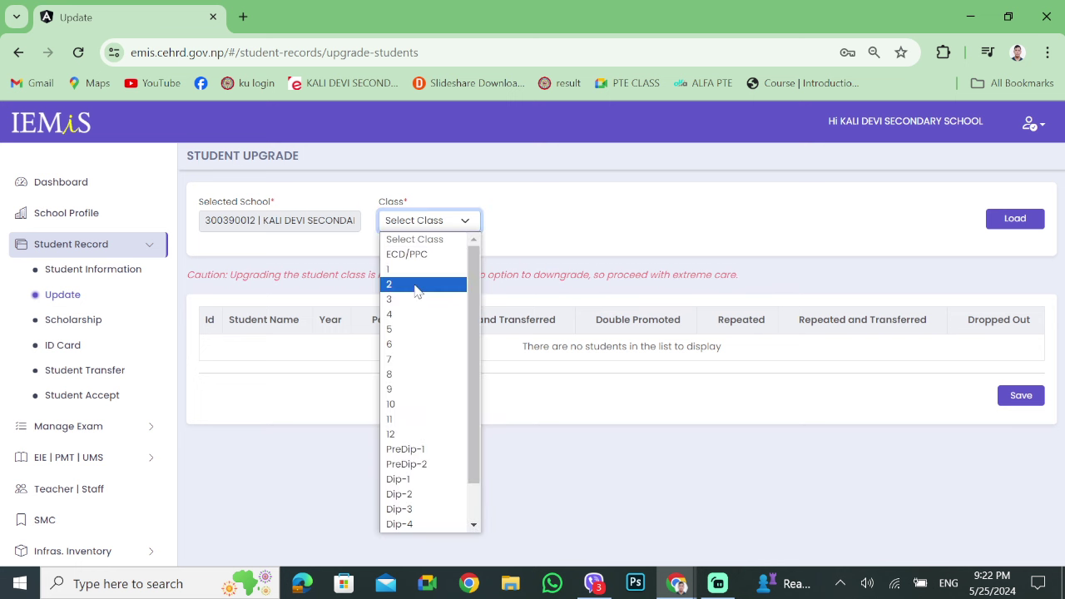
left_click(416, 286)
left_click(1017, 216)
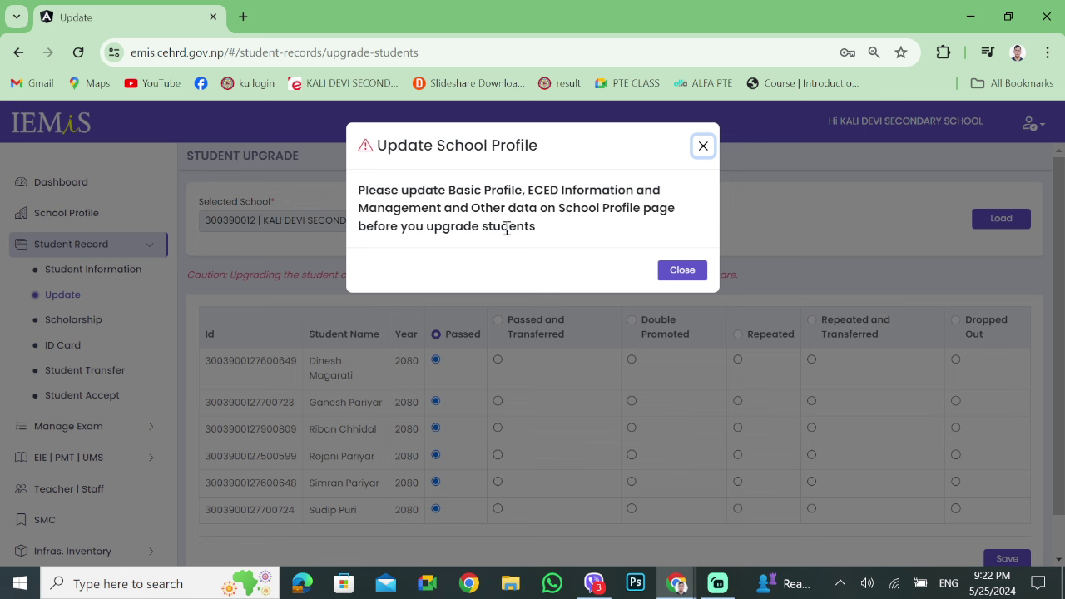
left_click_drag(541, 230, 356, 193)
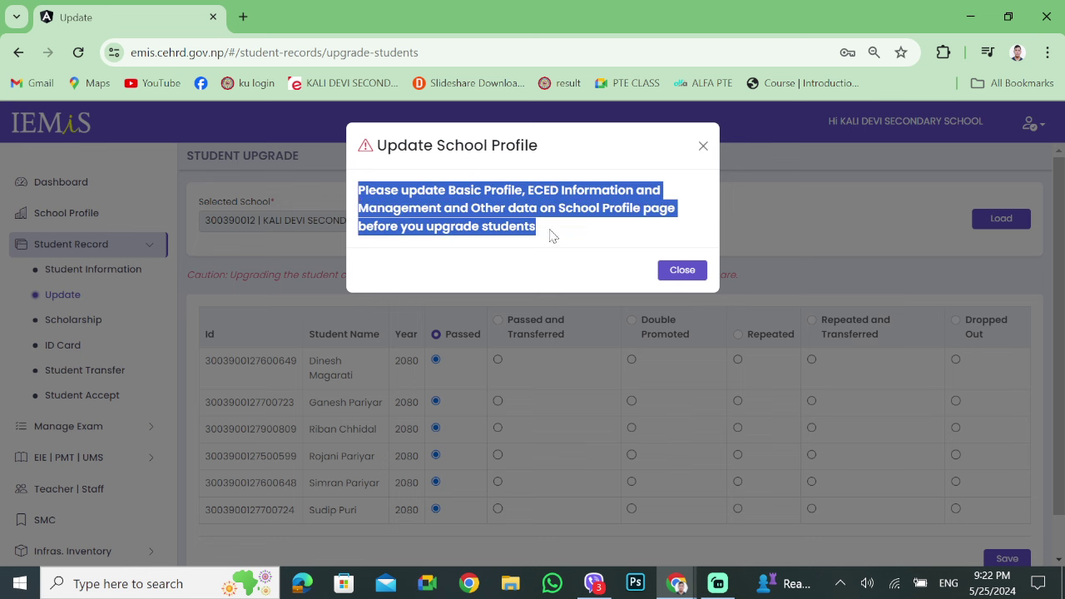
left_click(557, 201)
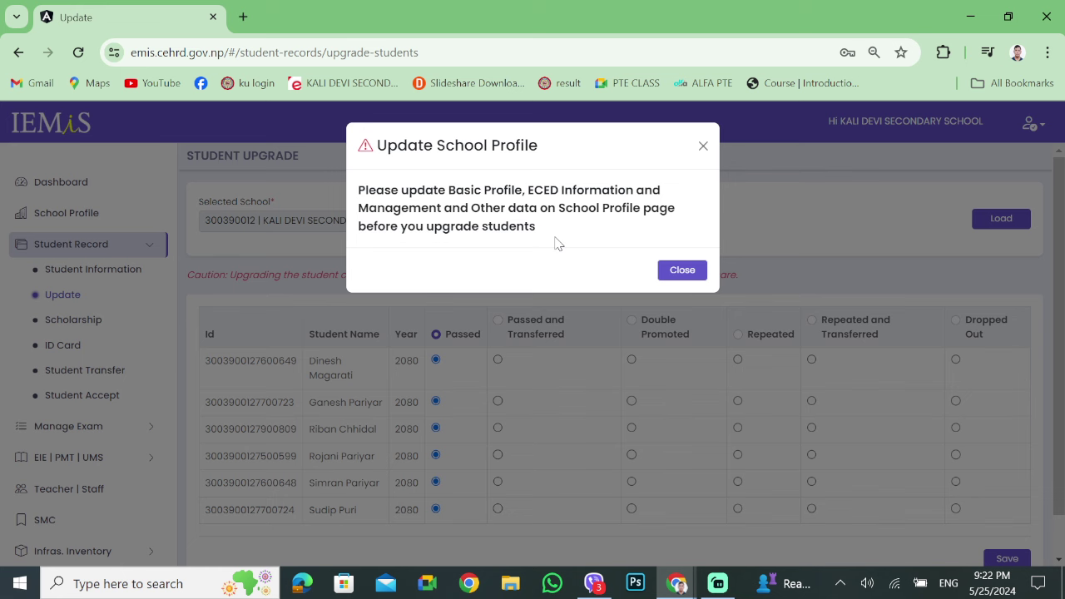
left_click(682, 270)
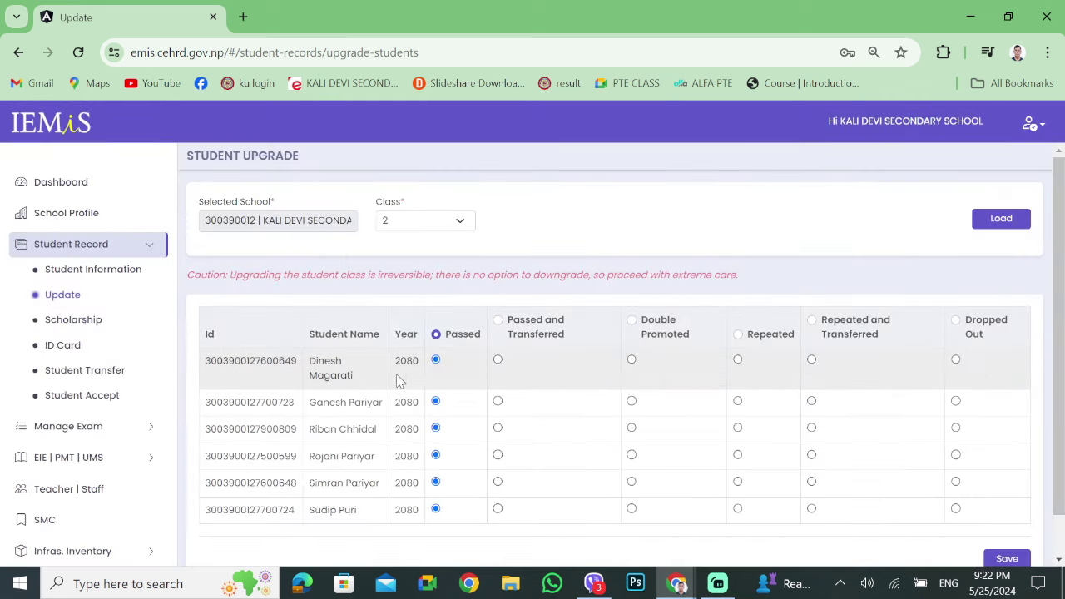
Try the Repeated status on the first student and set the whole class back to Passed
scroll(400, 385, "down", 1)
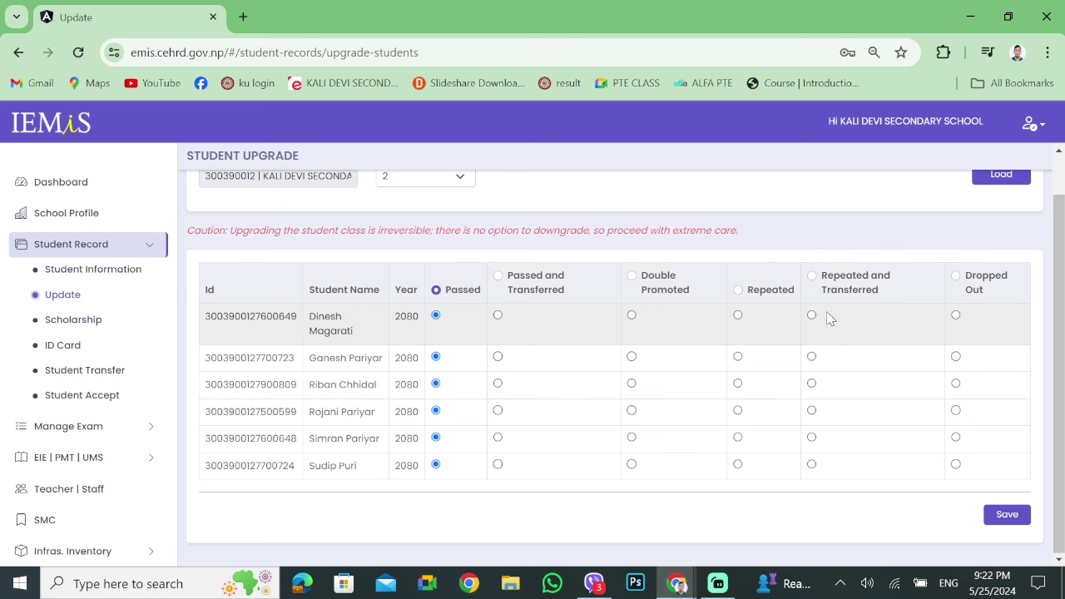
left_click(737, 316)
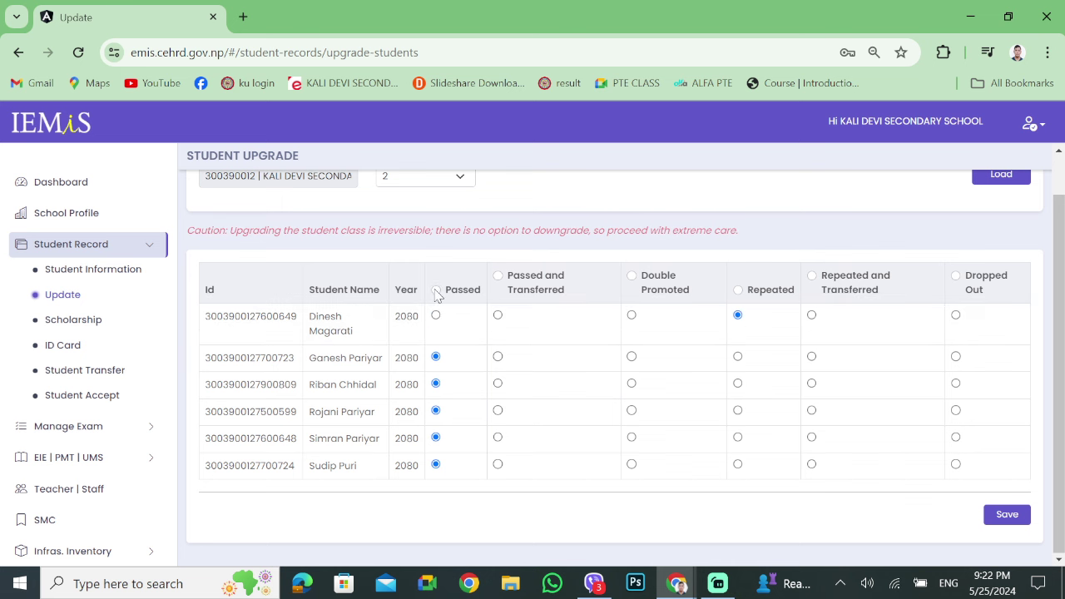
left_click(435, 290)
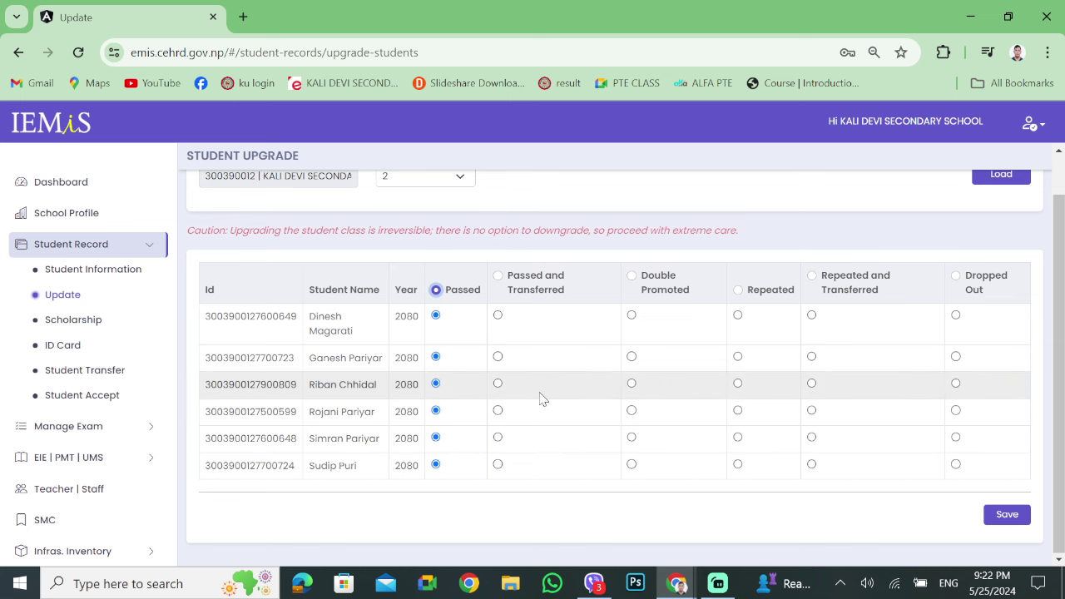
scroll(422, 380, "up", 1)
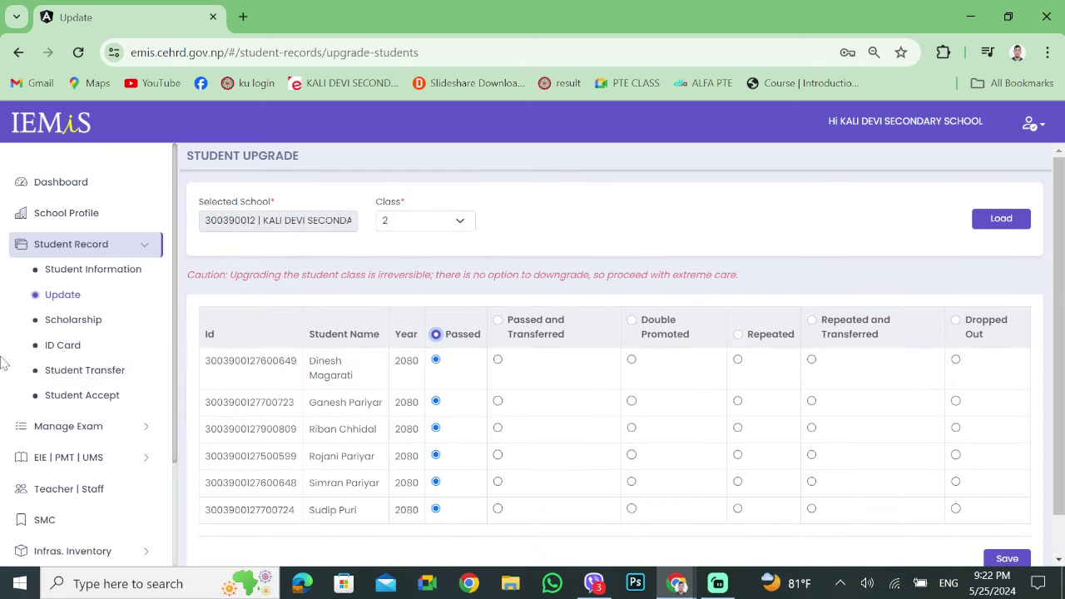
Open the Marks Entry(1-12) page of exam management and dismiss the certificate selection request
scroll(110, 416, "down", 1)
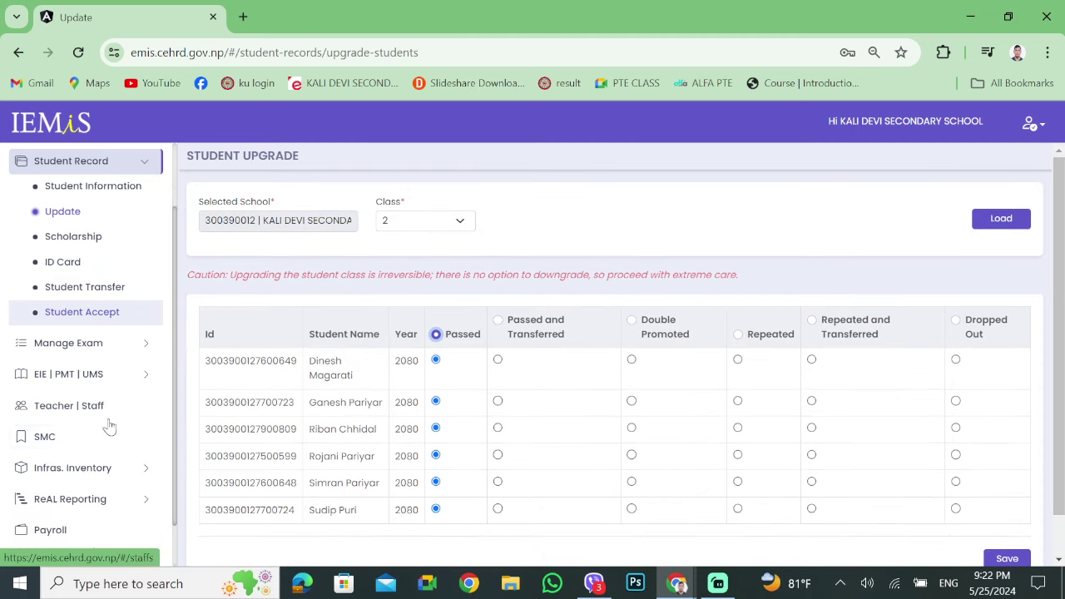
left_click(98, 342)
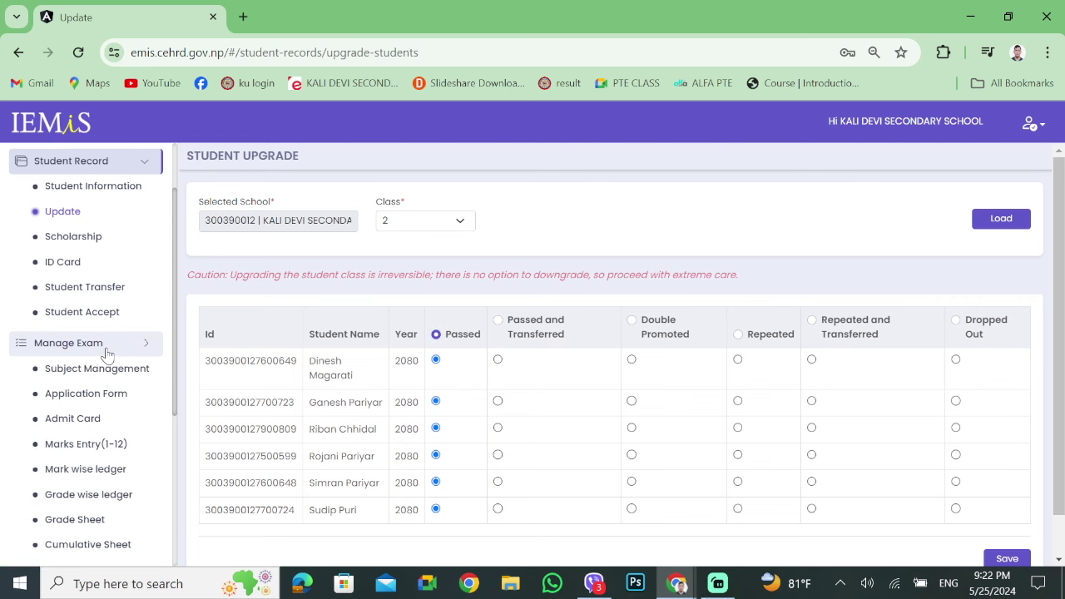
left_click(112, 443)
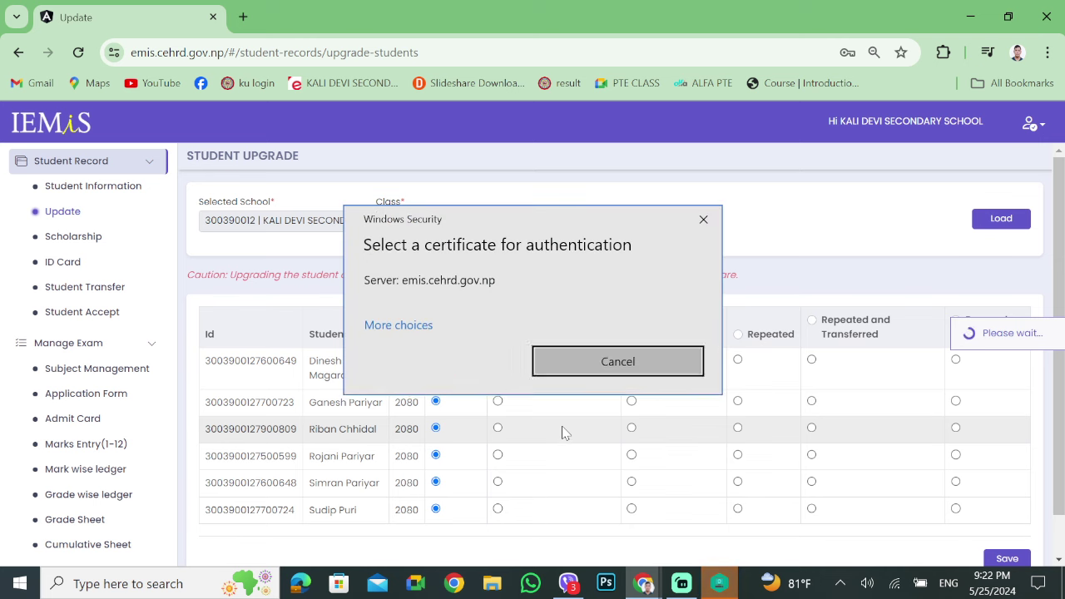
left_click(475, 459)
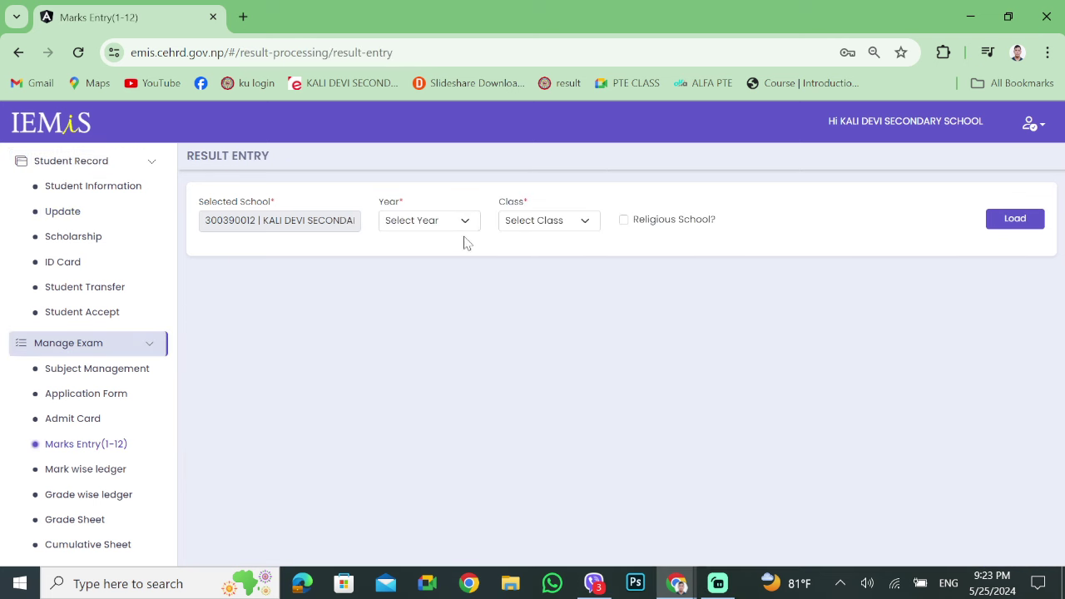
Load the class 1 students for result entry in year 2080
left_click(459, 223)
left_click(441, 279)
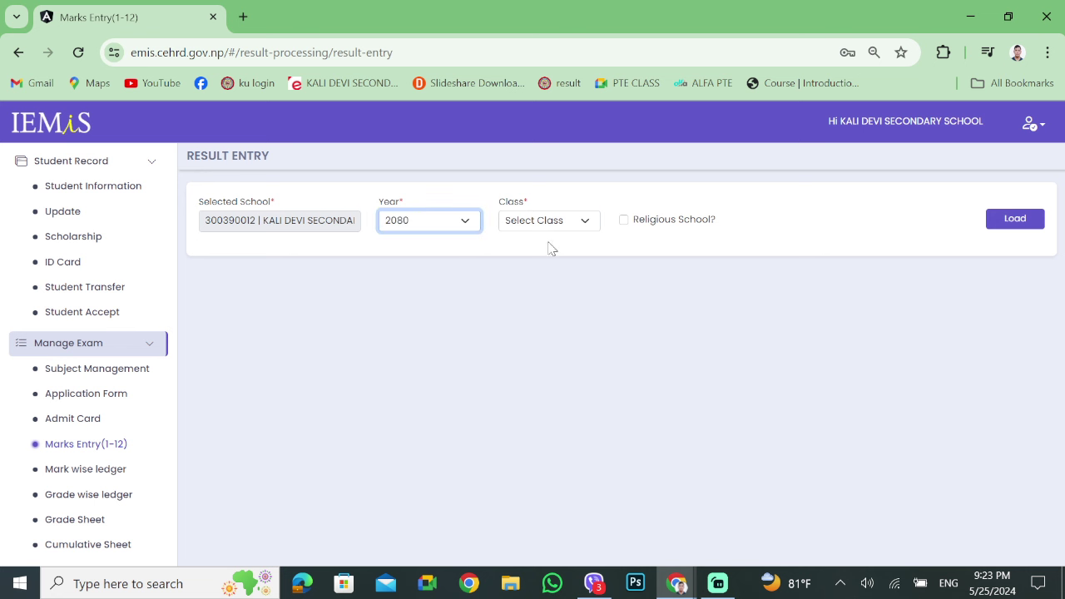
left_click(576, 225)
left_click(558, 270)
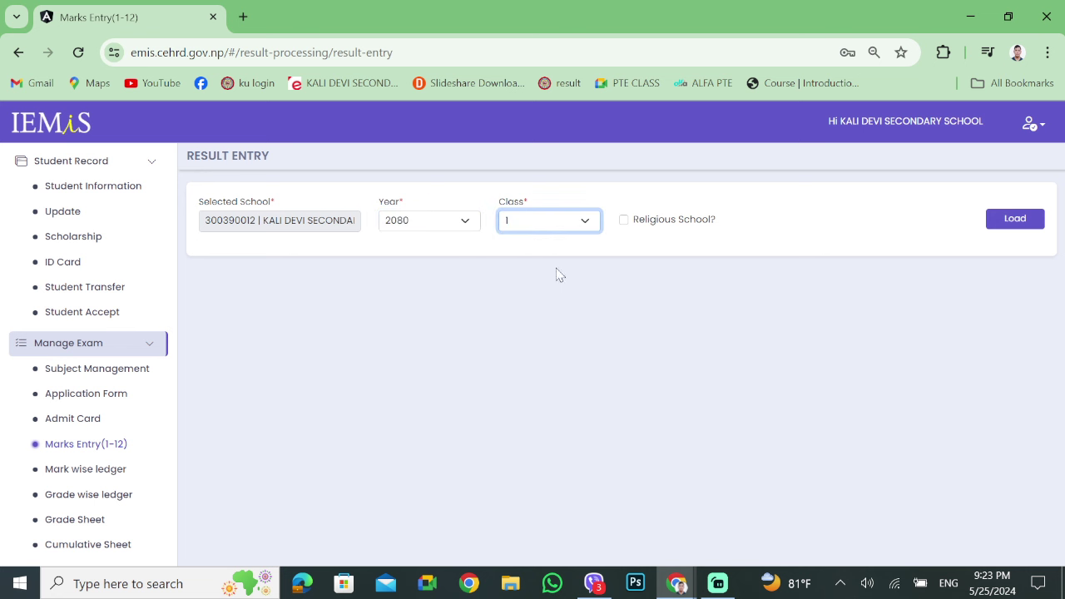
left_click(1014, 223)
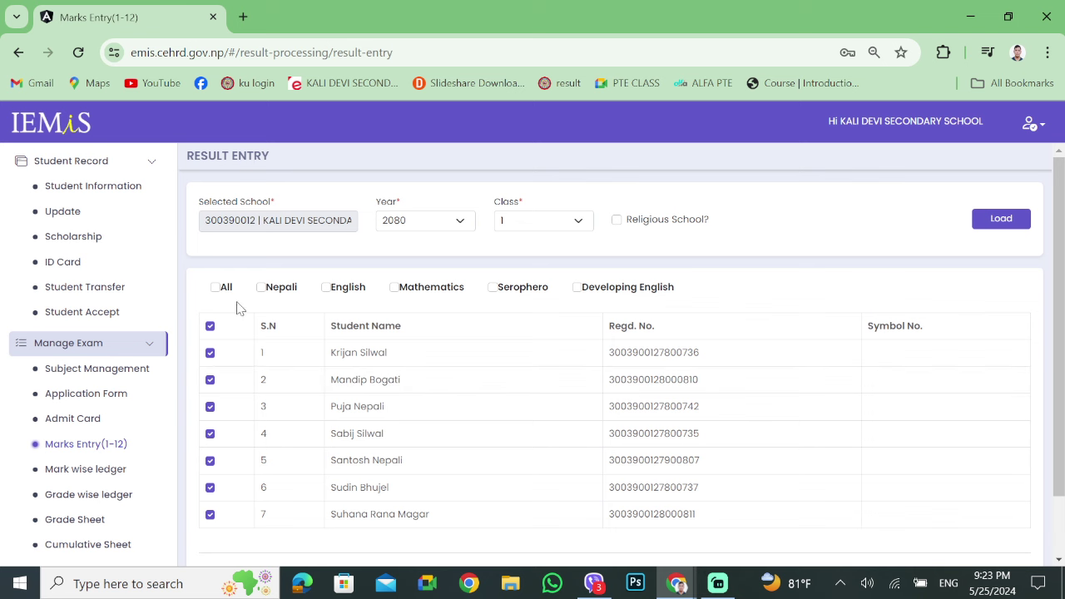
Preview the marks columns for all subjects, for Nepali alone and for English alone, and hide them again
left_click(216, 288)
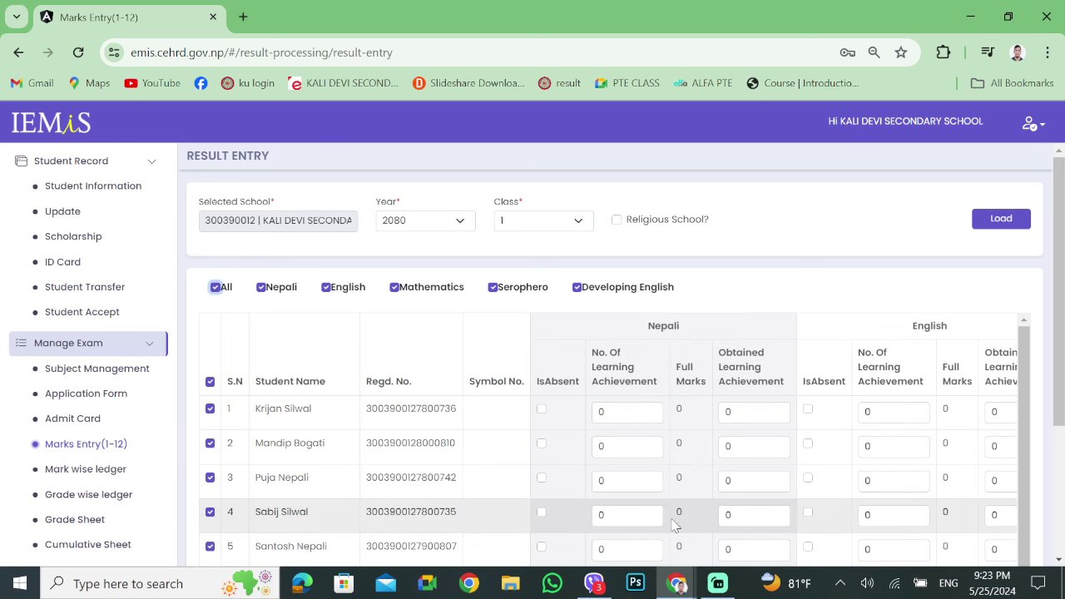
scroll(679, 440, "down", 3)
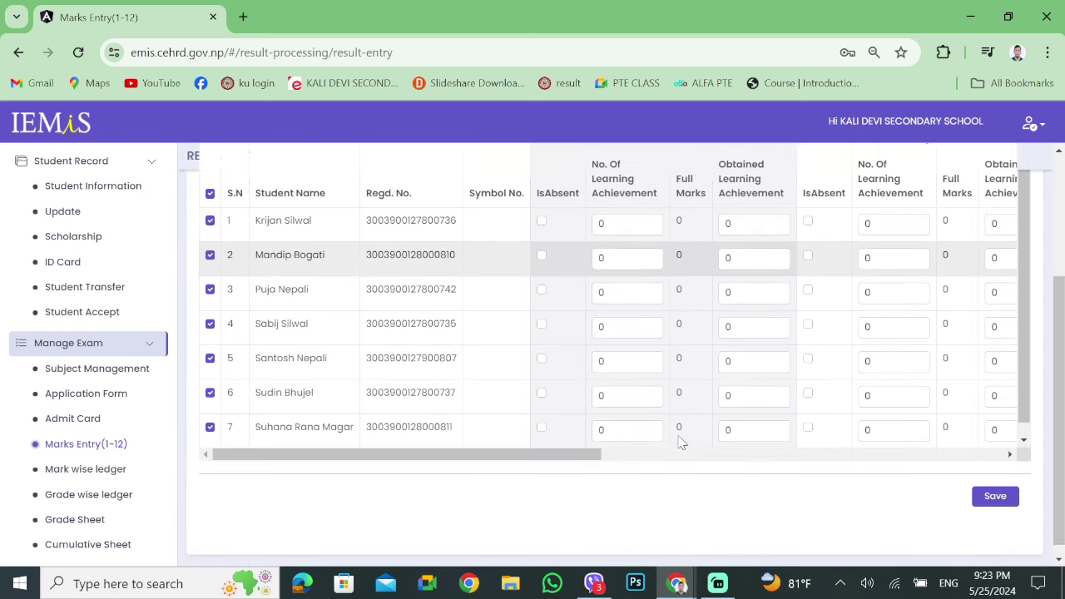
scroll(570, 506, "up", 3)
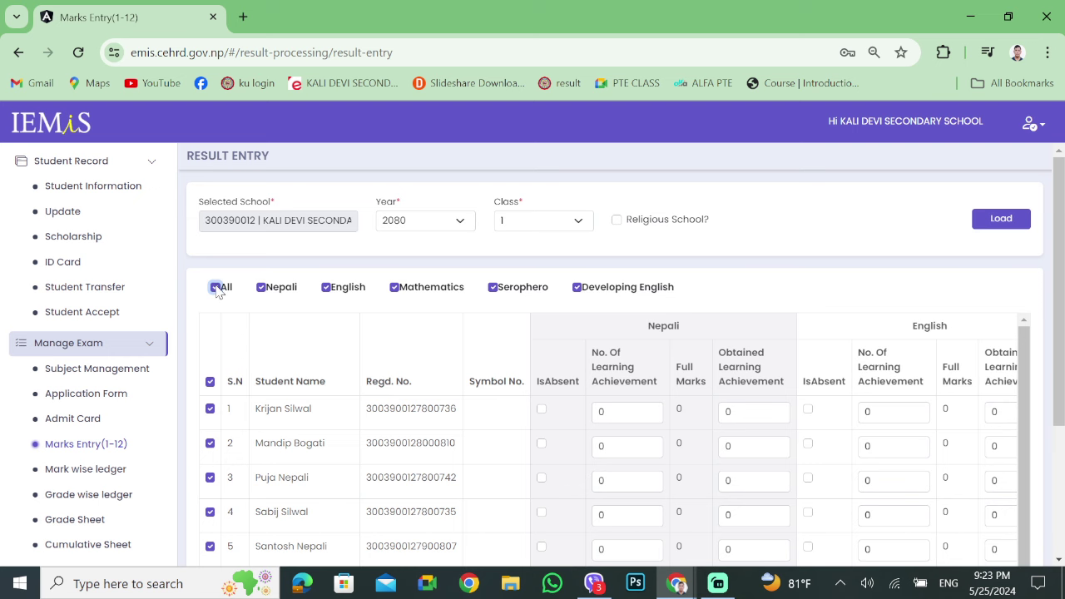
left_click(216, 288)
left_click(261, 288)
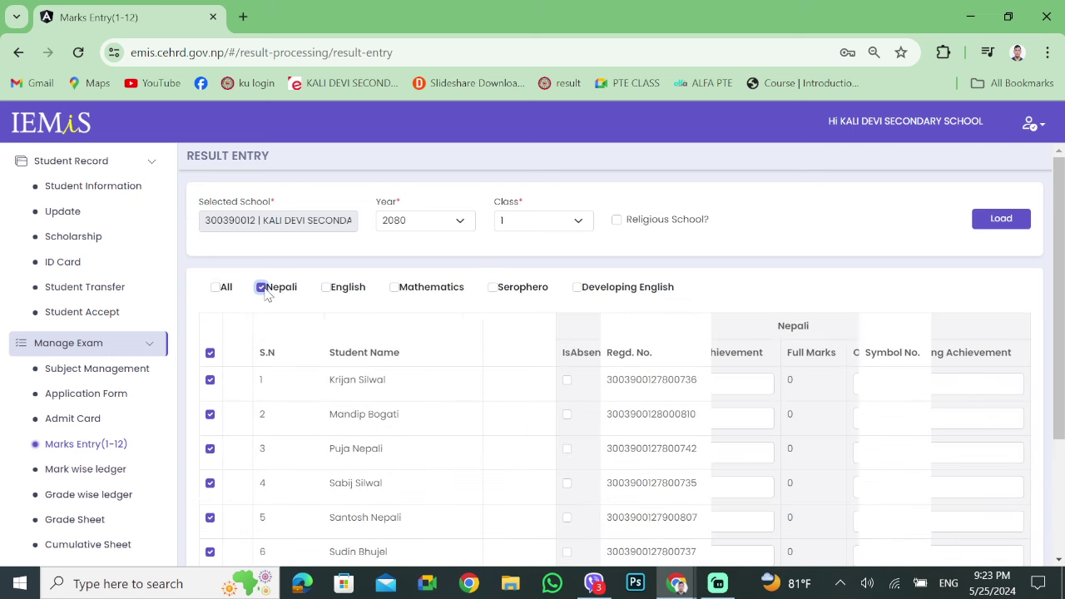
left_click(262, 288)
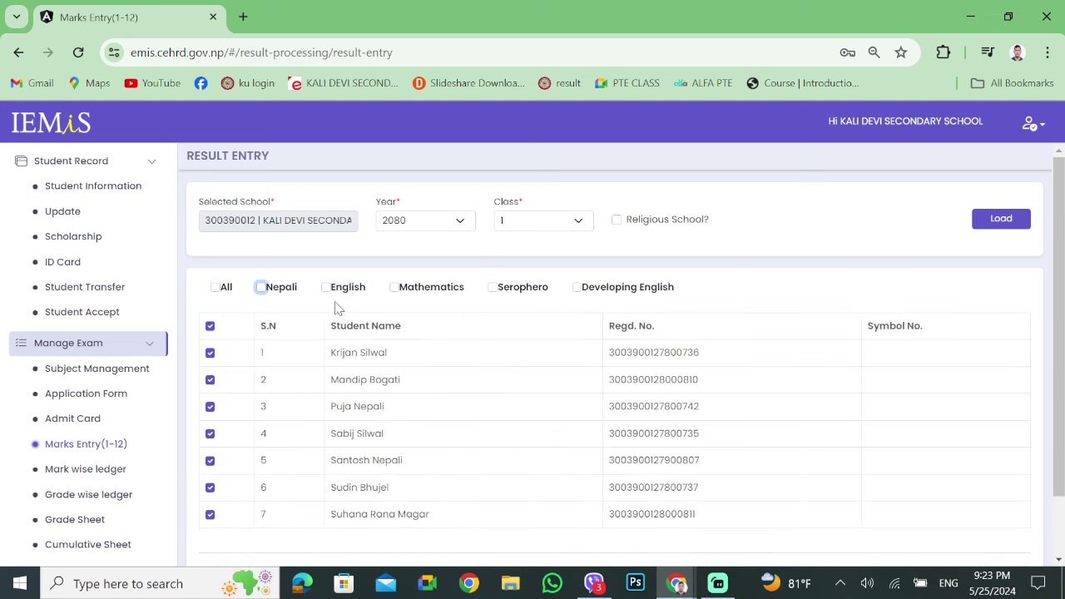
left_click(325, 288)
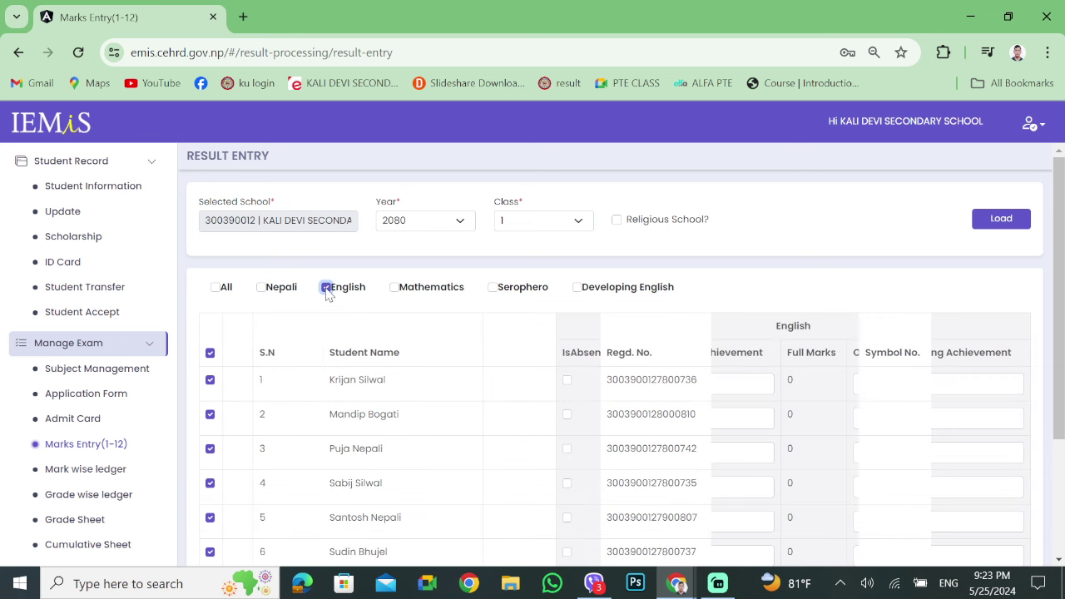
left_click(325, 287)
scroll(324, 297, "down", 2)
scroll(863, 498, "up", 2)
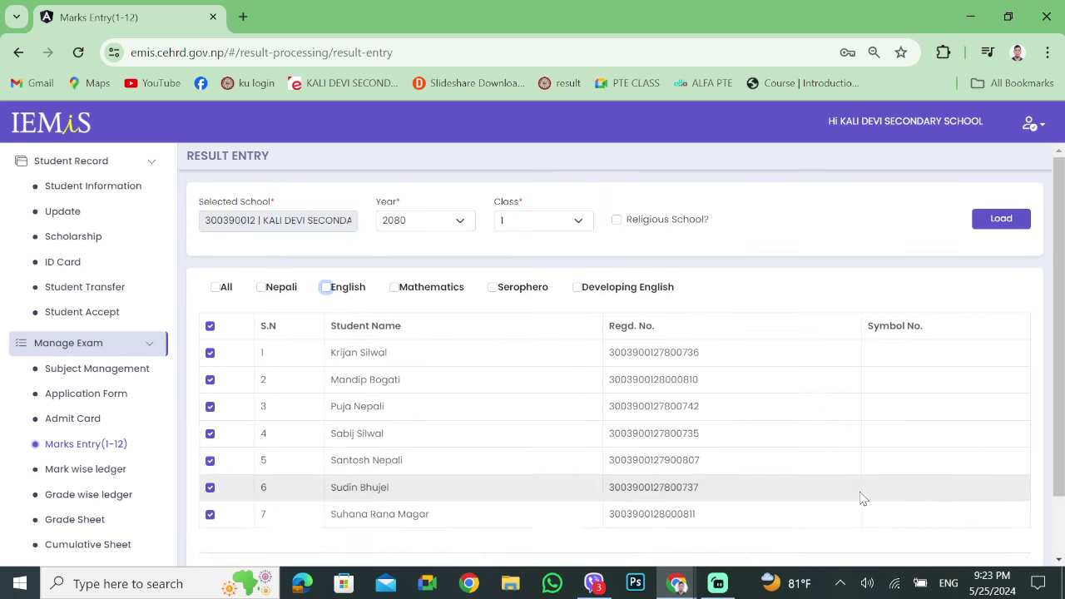
Show all subjects and set Nepali No. Of Learning Achievement to 25 for all class 1 students, without saving
left_click(215, 289)
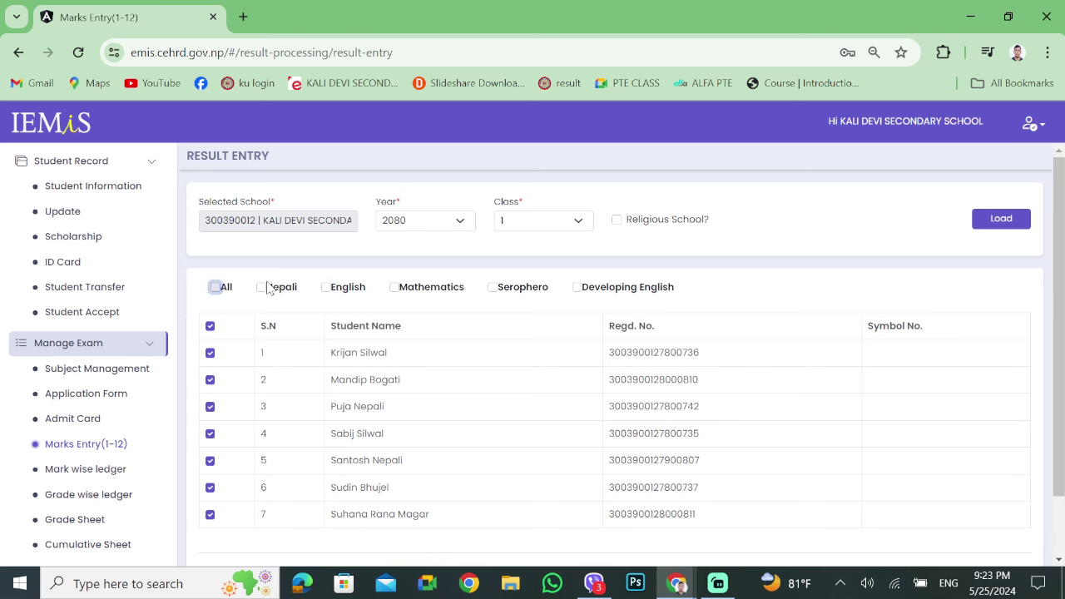
scroll(750, 419, "down", 2)
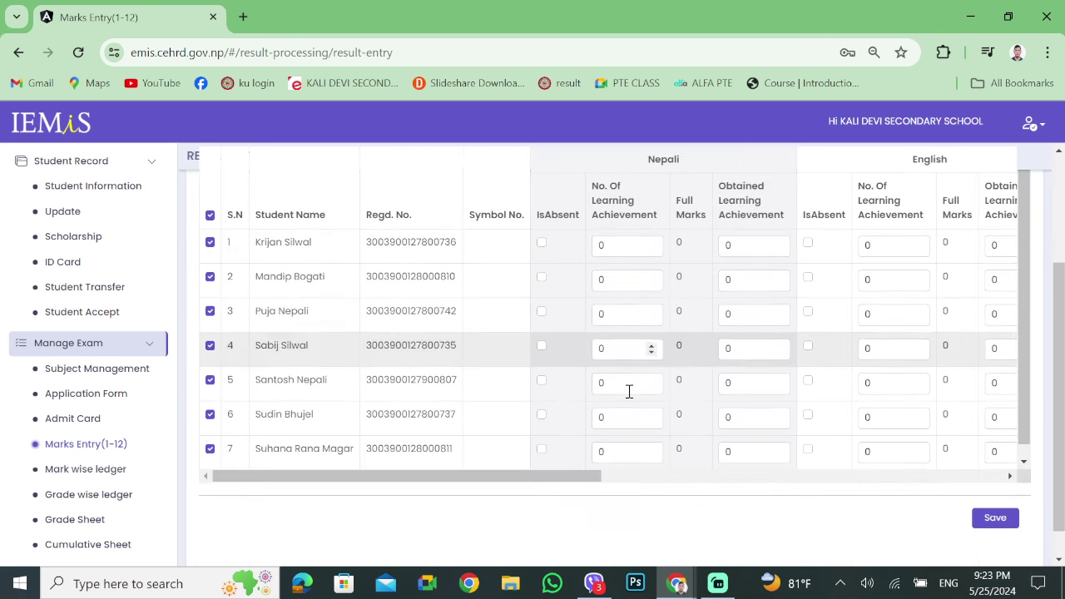
left_click(599, 244)
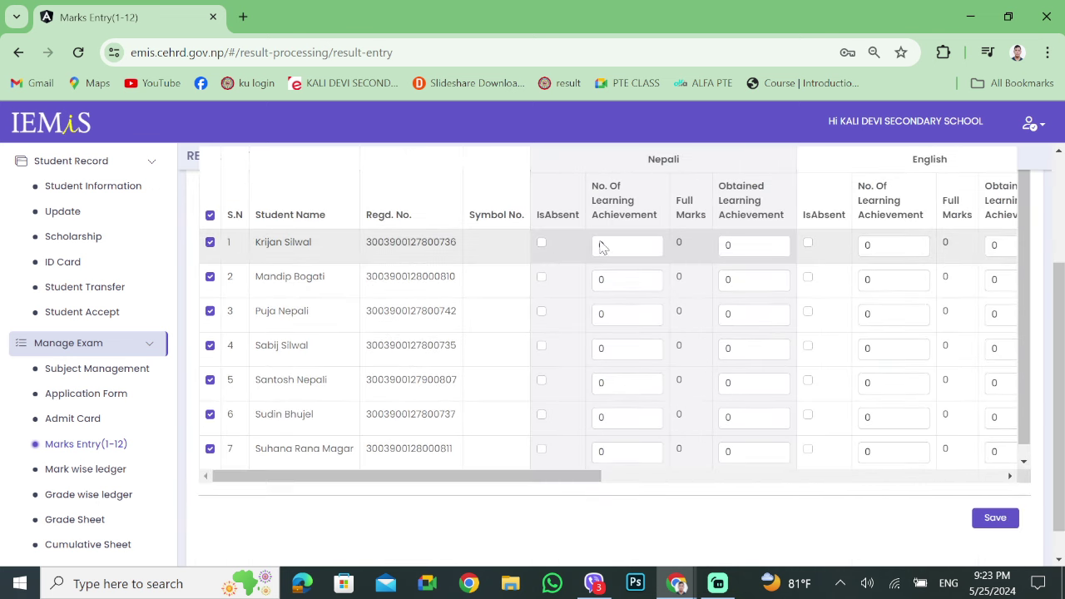
left_click_drag(625, 240, 519, 274)
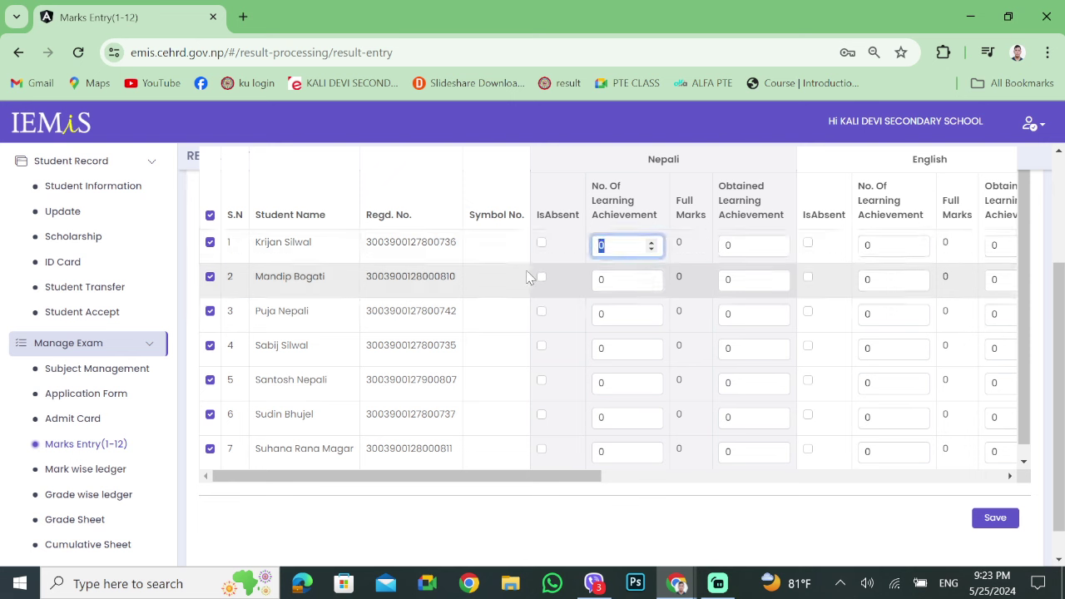
type("25")
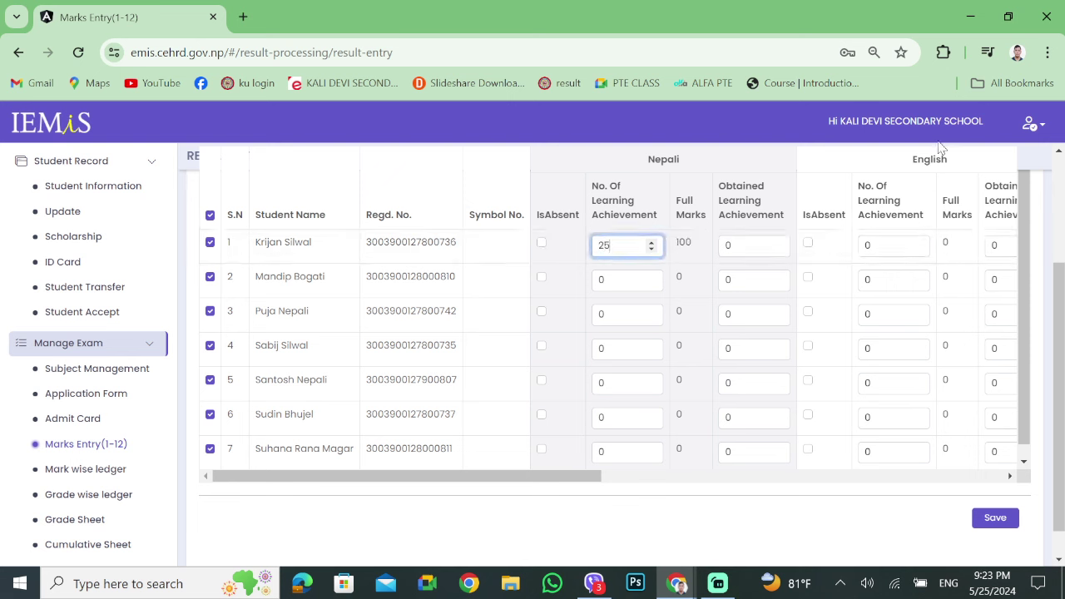
left_click(684, 243)
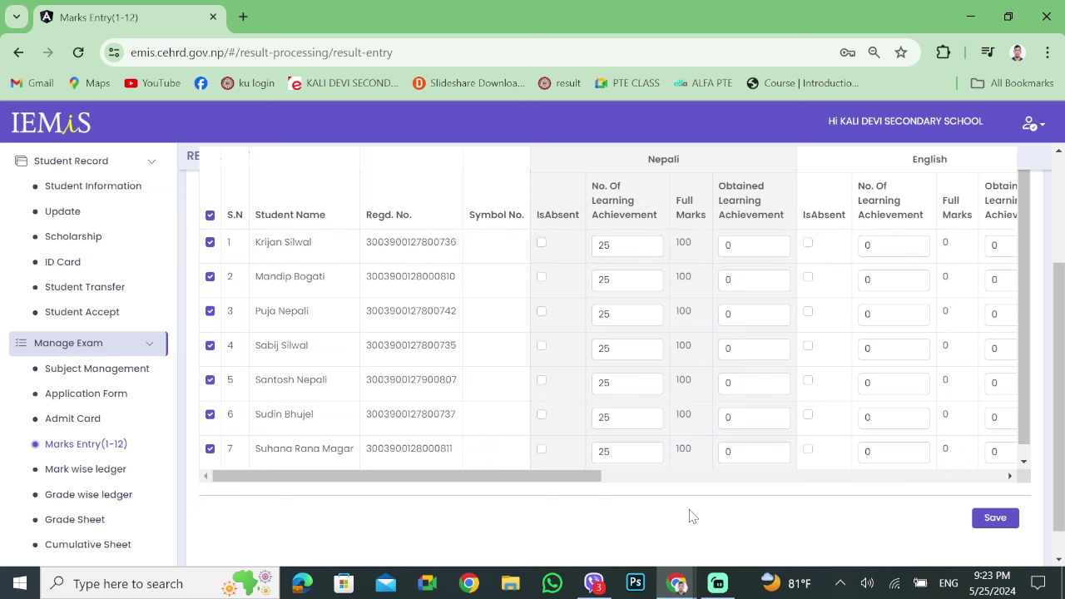
double_click(734, 247)
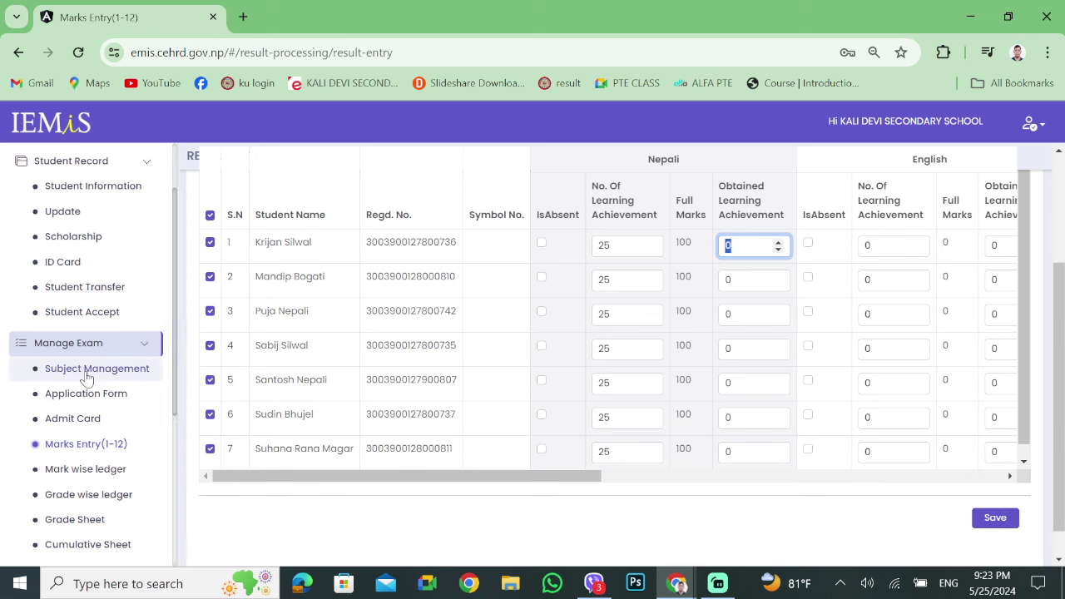
Load the class 2 students' results, show all subjects and review the marks across to Developing English
scroll(492, 451, "up", 2)
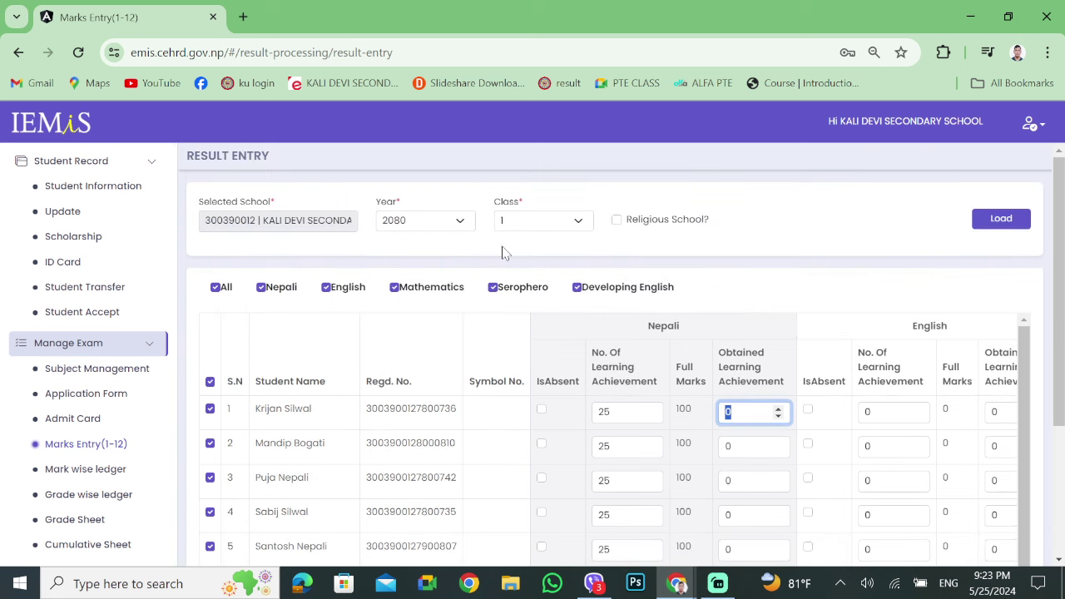
left_click(518, 226)
left_click(520, 284)
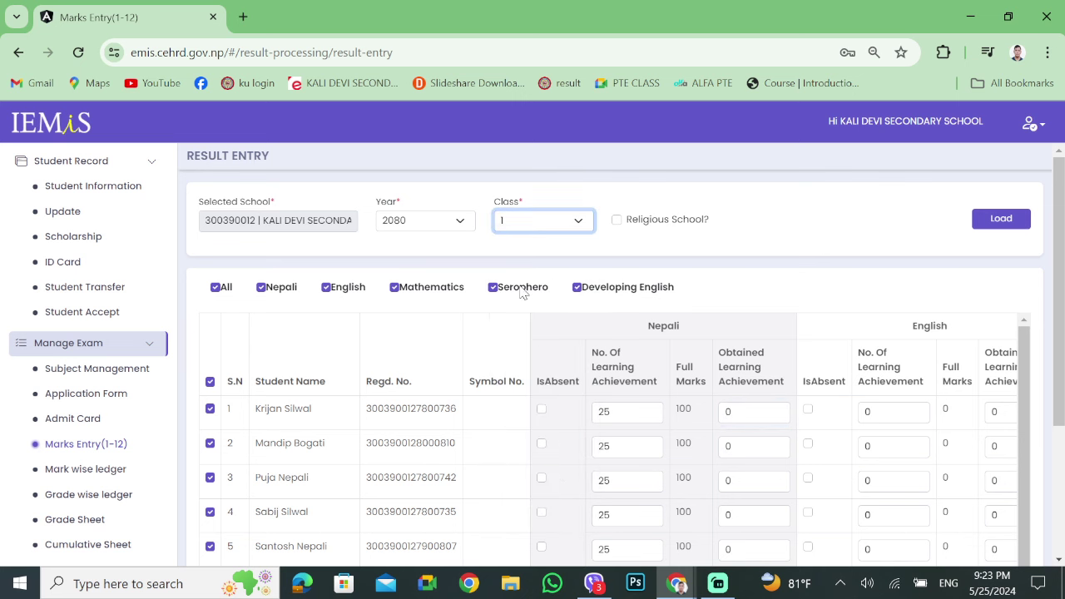
left_click(990, 223)
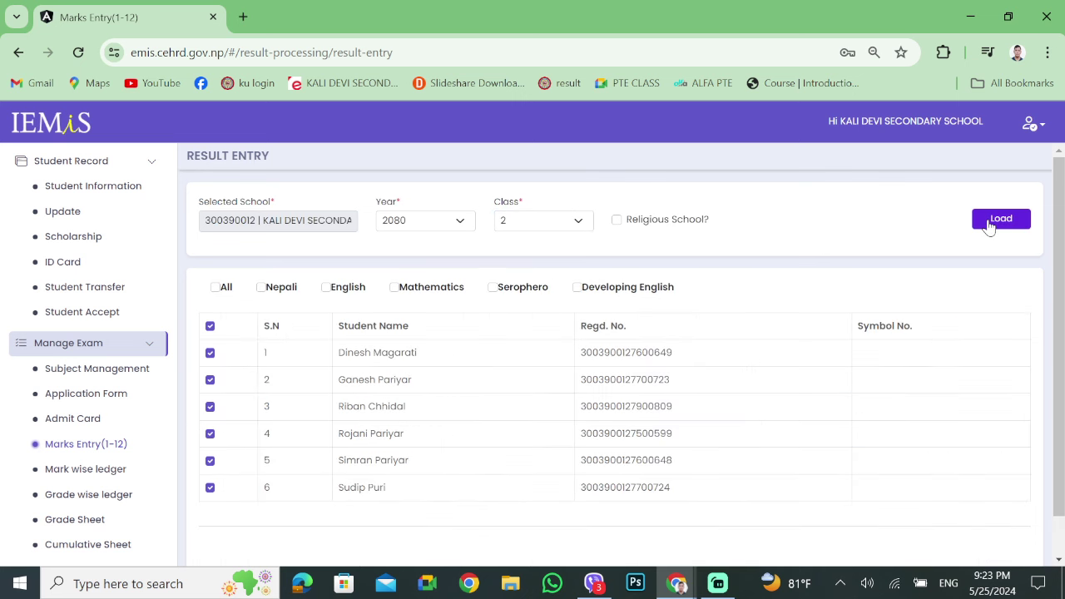
left_click(215, 288)
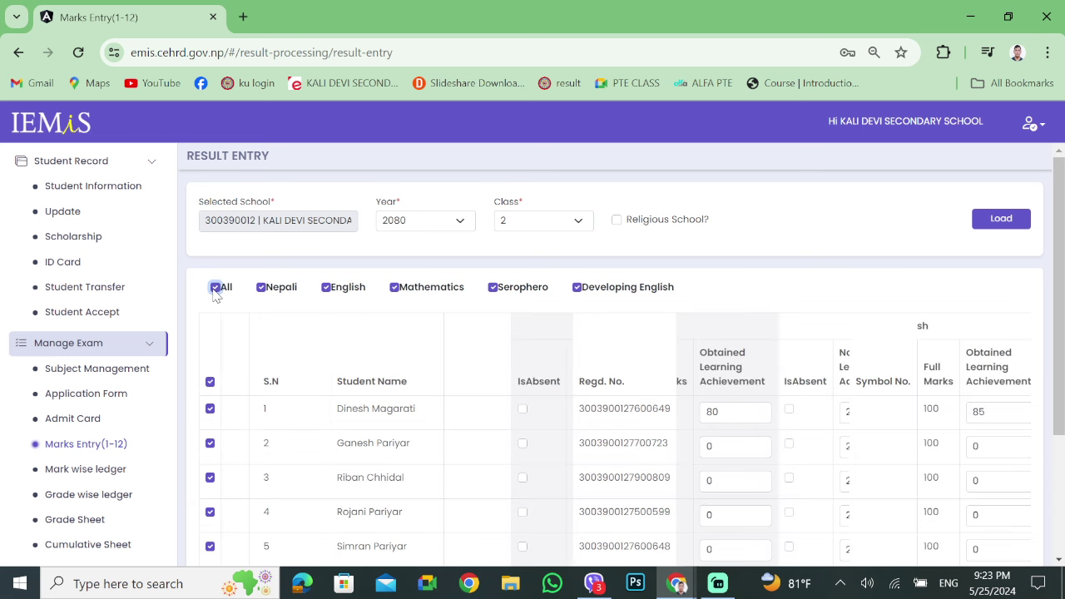
scroll(763, 430, "down", 2)
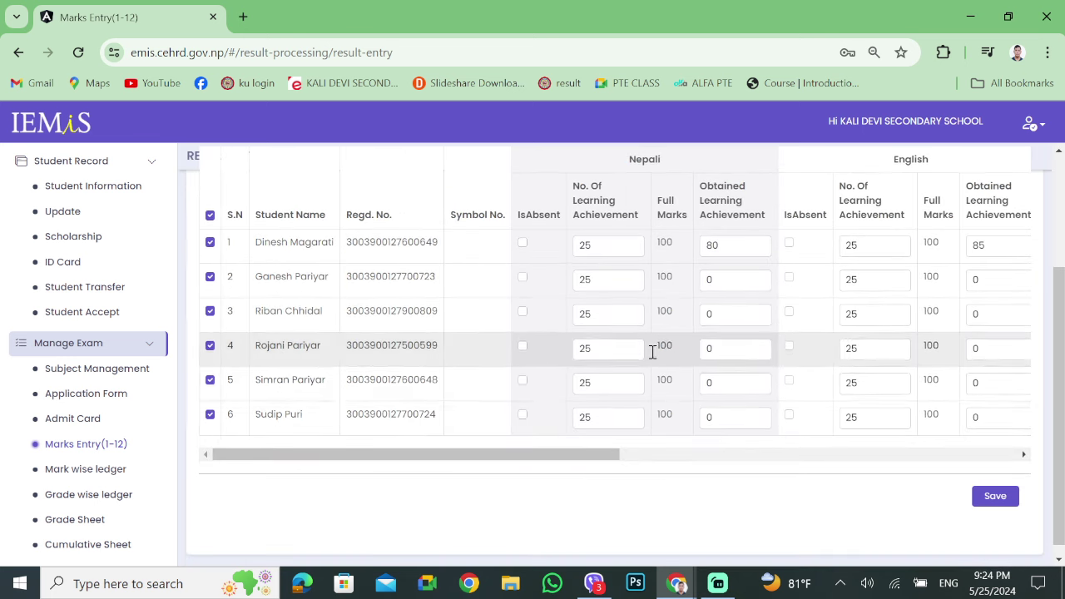
left_click_drag(575, 454, 998, 444)
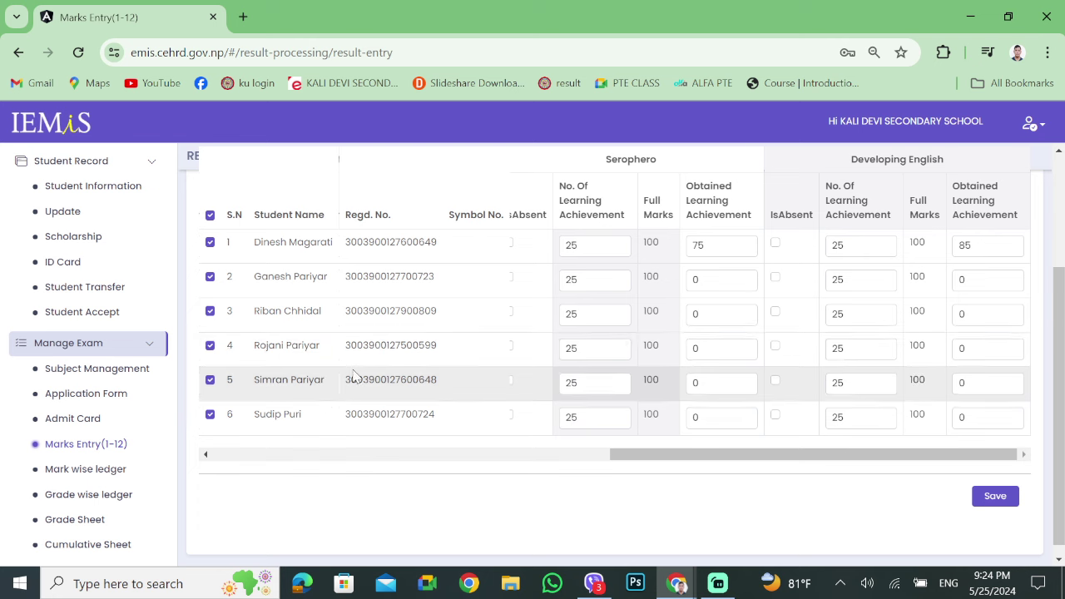
scroll(399, 346, "up", 3)
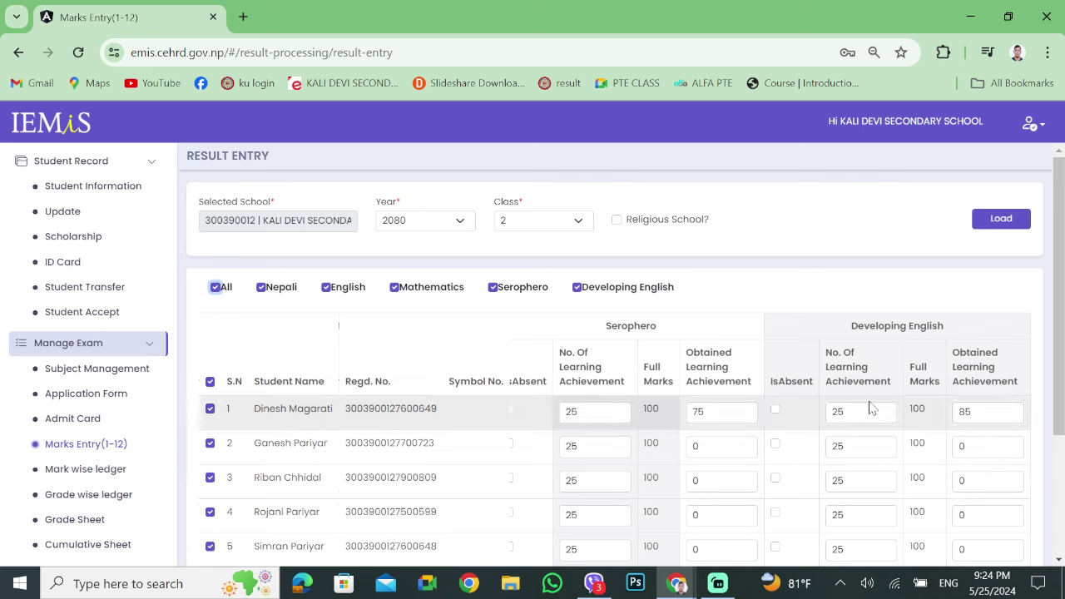
scroll(204, 341, "down", 3)
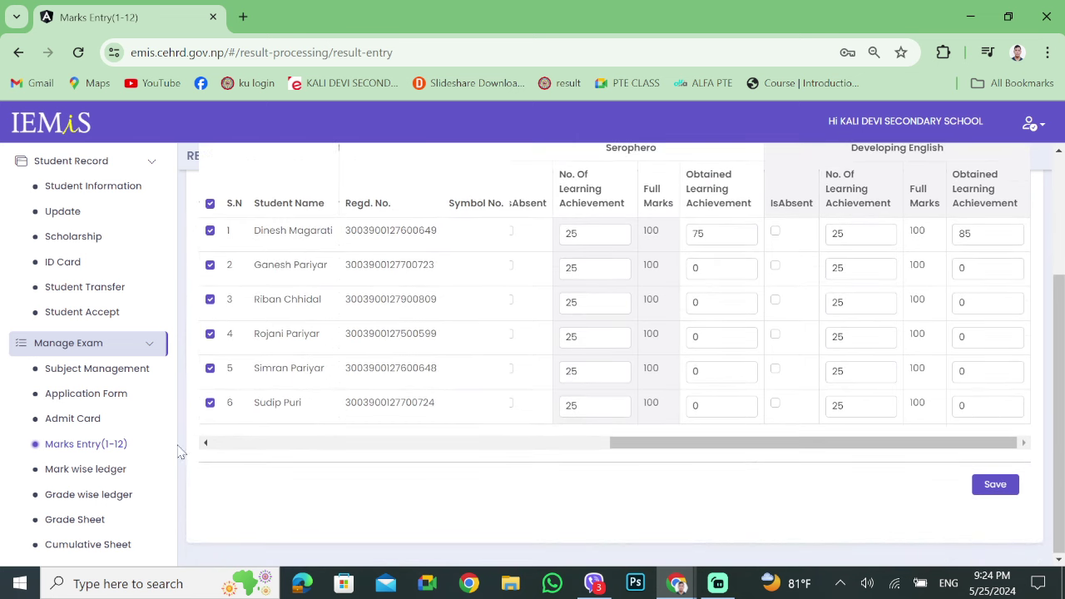
Revisit Student Information, reopen School Profile and go through its ECED Information and Management & Others sections
left_click(94, 187)
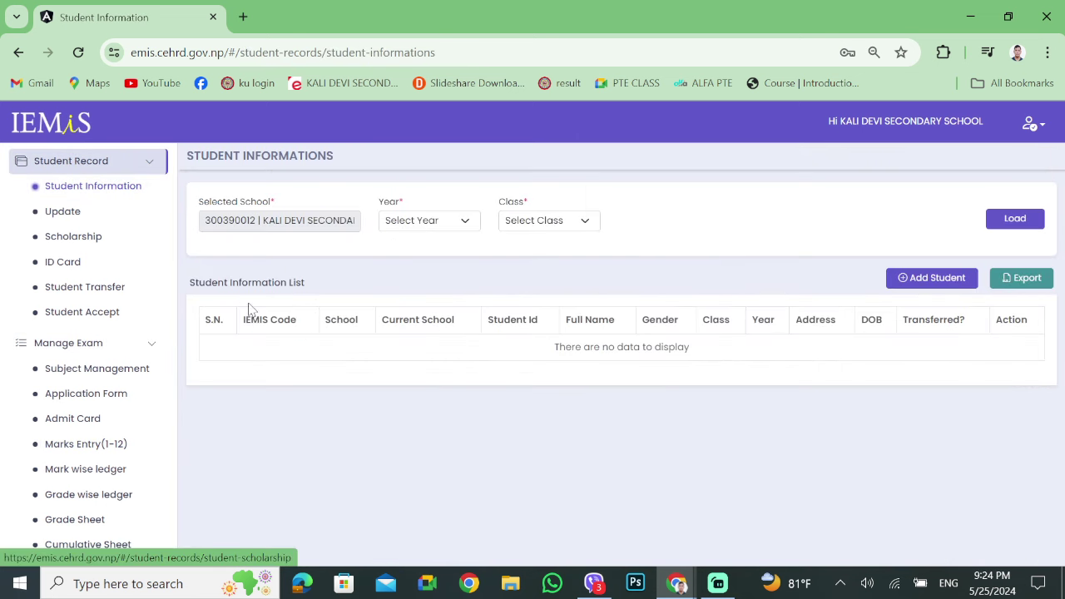
scroll(158, 229, "up", 2)
left_click(88, 212)
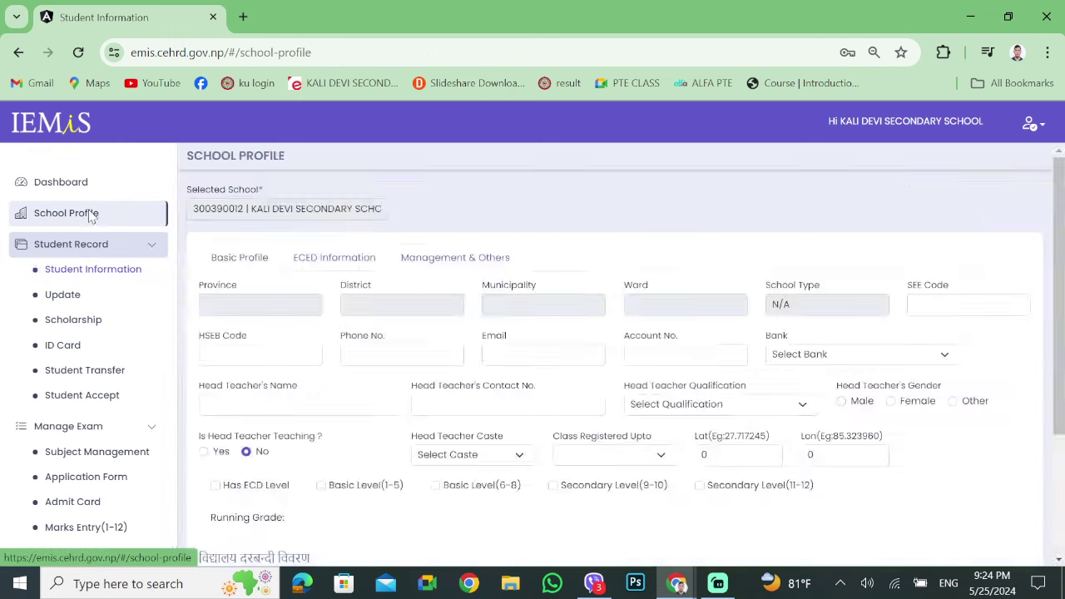
left_click(903, 382)
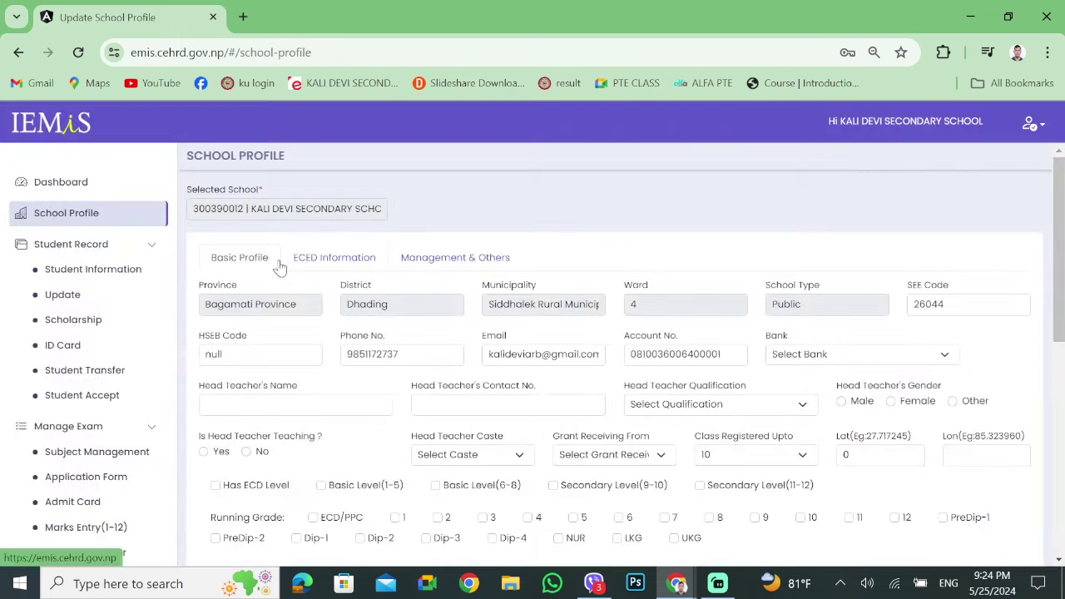
left_click(325, 258)
left_click(424, 264)
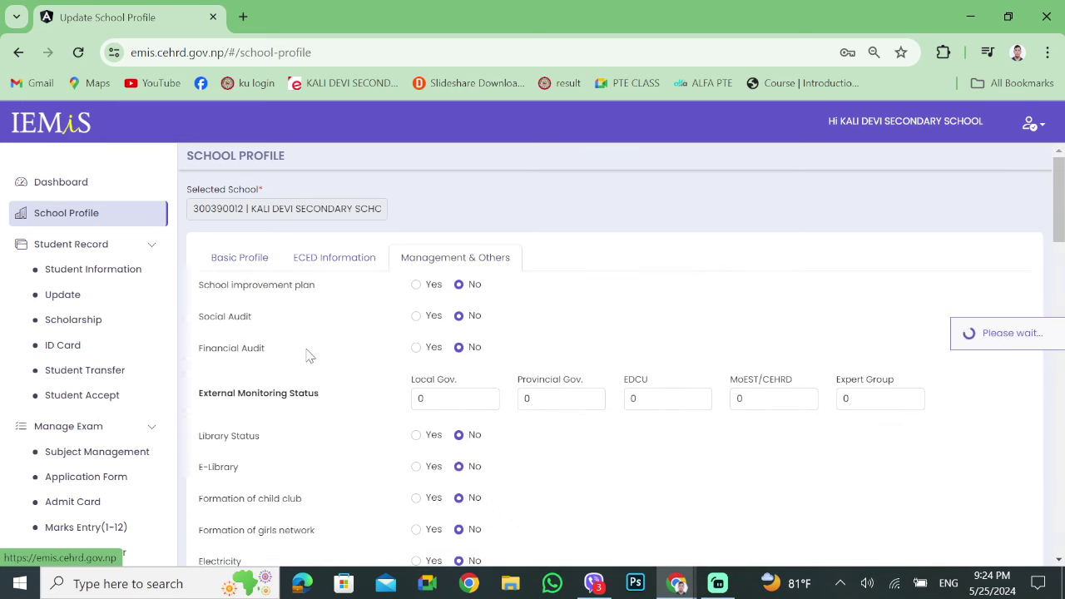
Revisit the Marks Entry(1-12) page and return to the student Update page
left_click(85, 527)
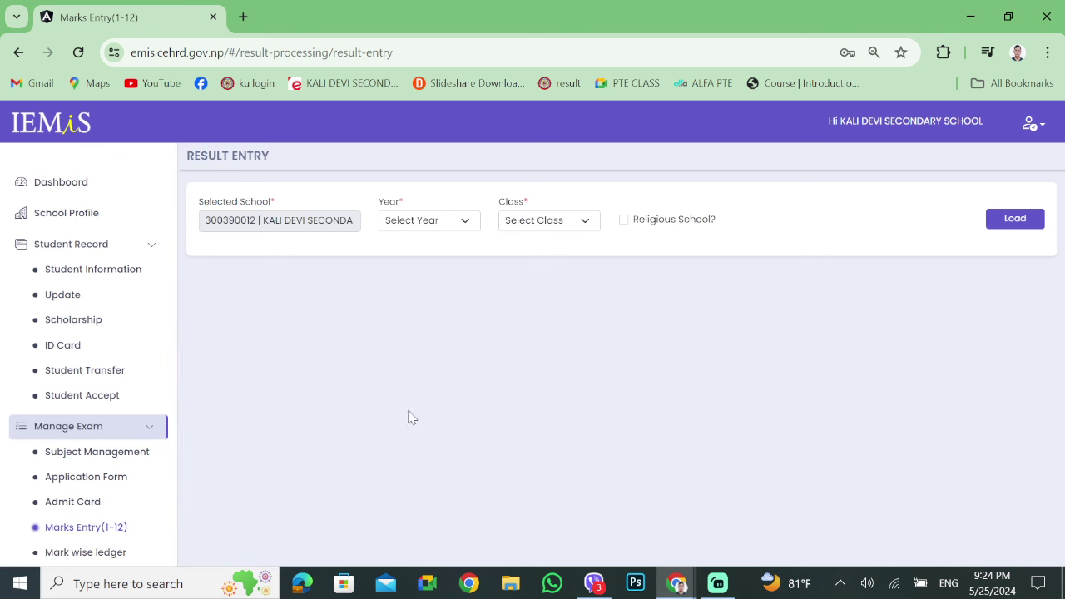
left_click(67, 300)
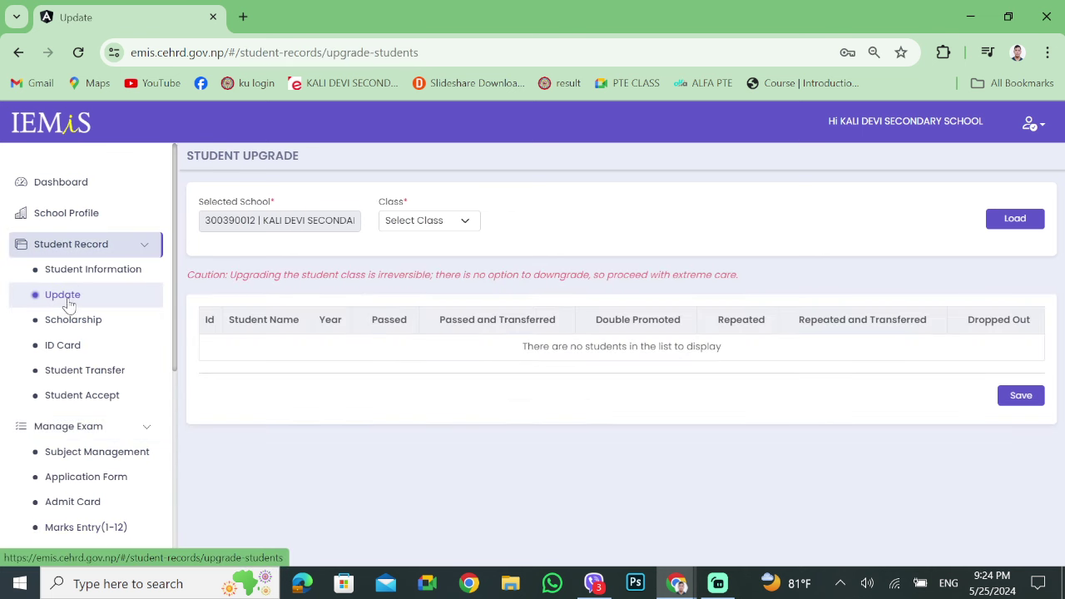
Load the list of class 2 students on the Student Upgrade page
left_click(465, 223)
left_click(655, 434)
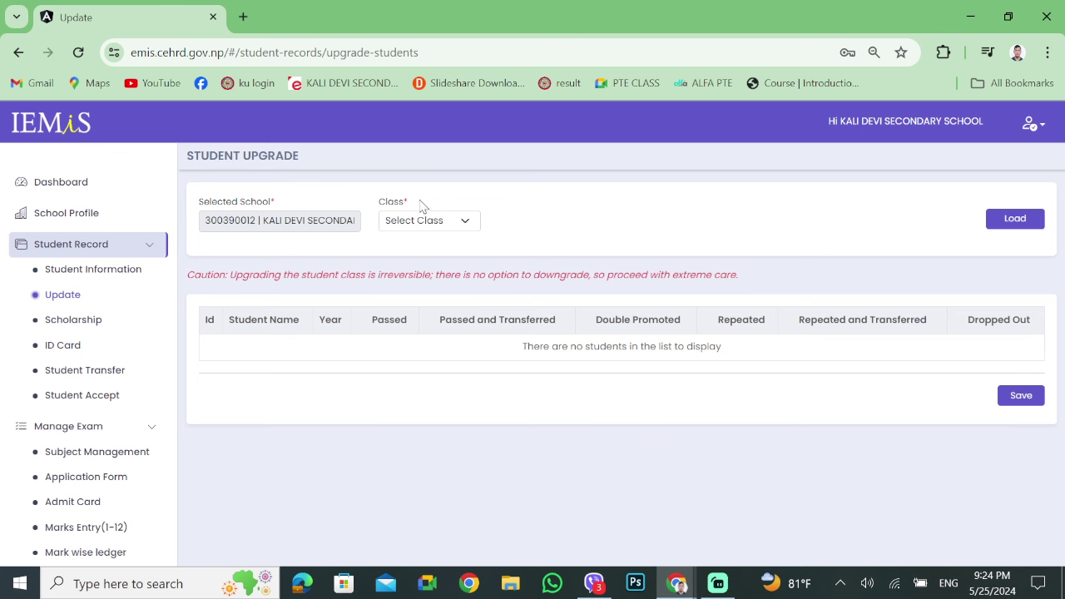
left_click(435, 225)
left_click(418, 272)
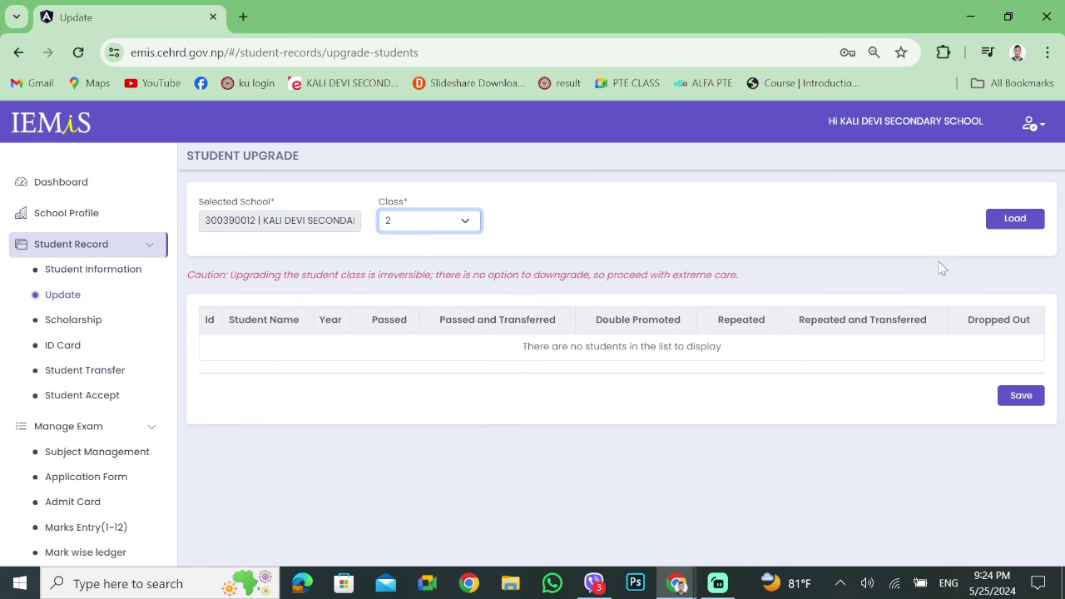
left_click(1015, 218)
Mark all listed class 2 students as Passed and review the whole list without saving
left_click(436, 333)
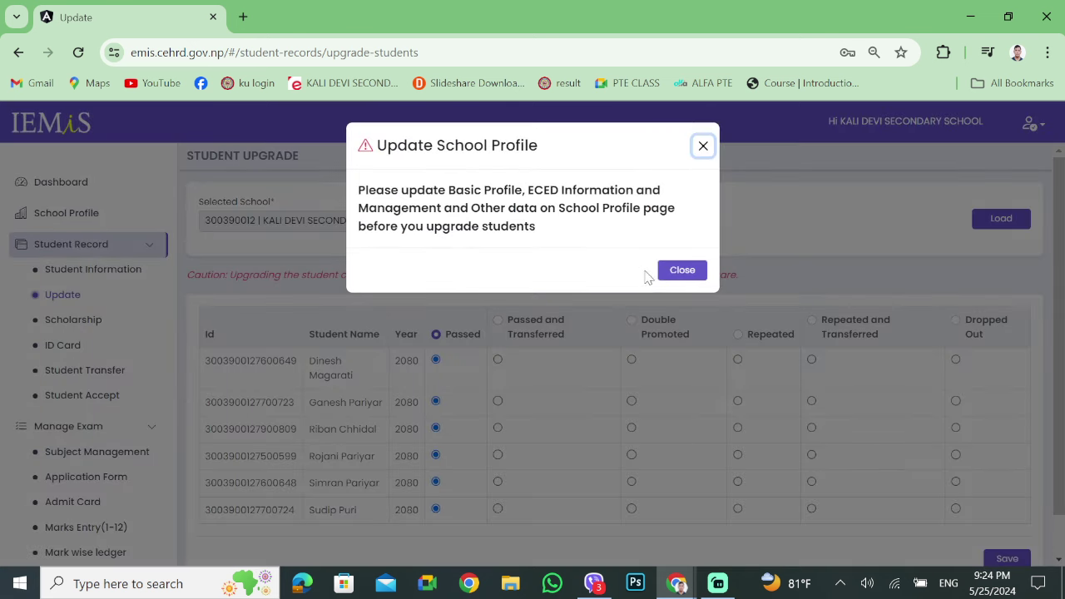
left_click(701, 147)
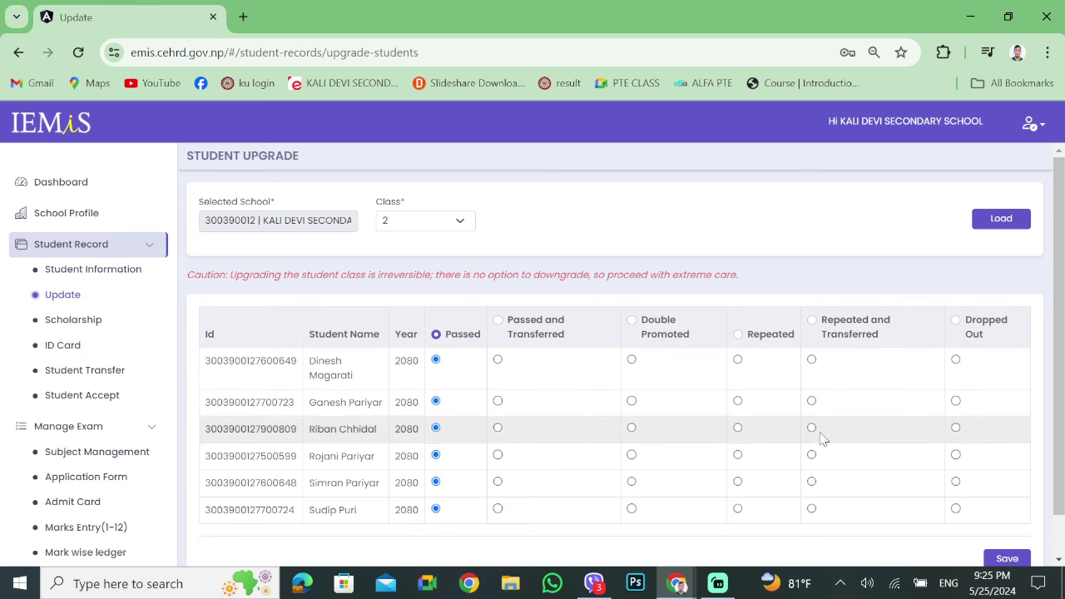
scroll(998, 556, "down", 1)
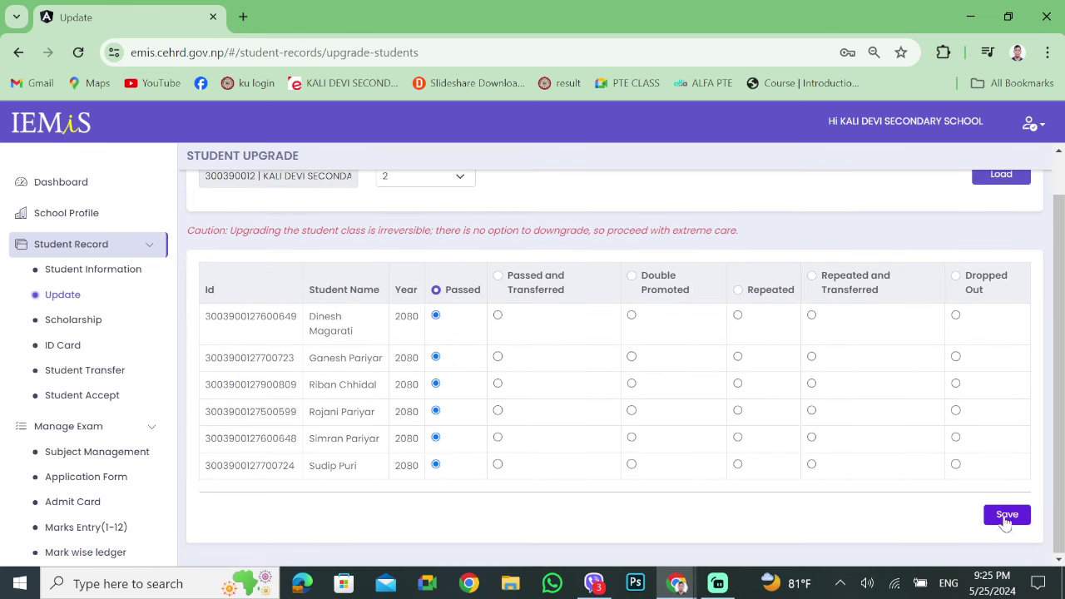
scroll(491, 420, "up", 1)
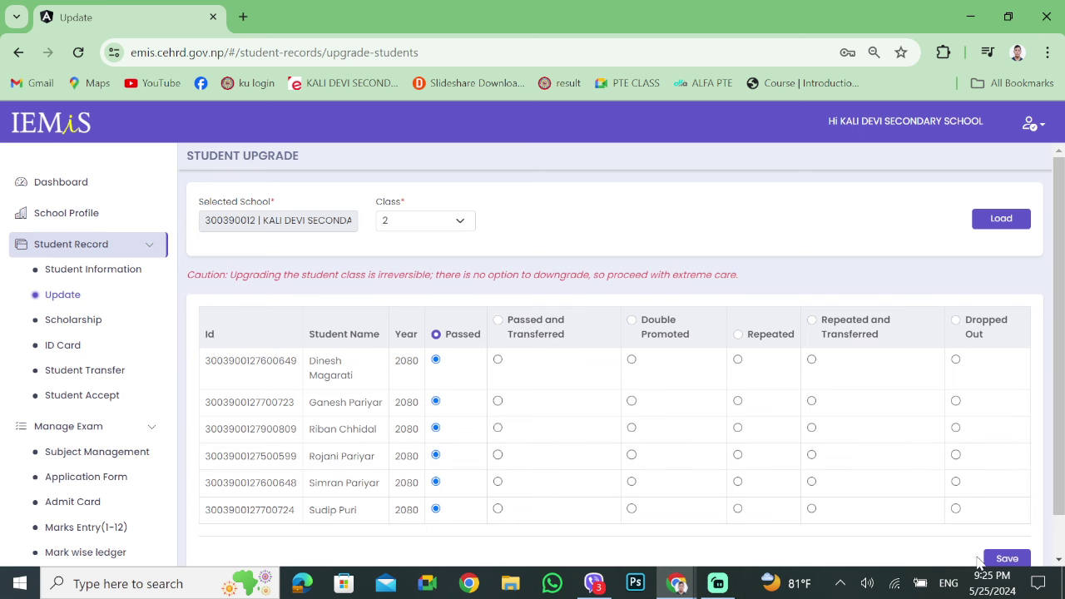
scroll(982, 563, "down", 1)
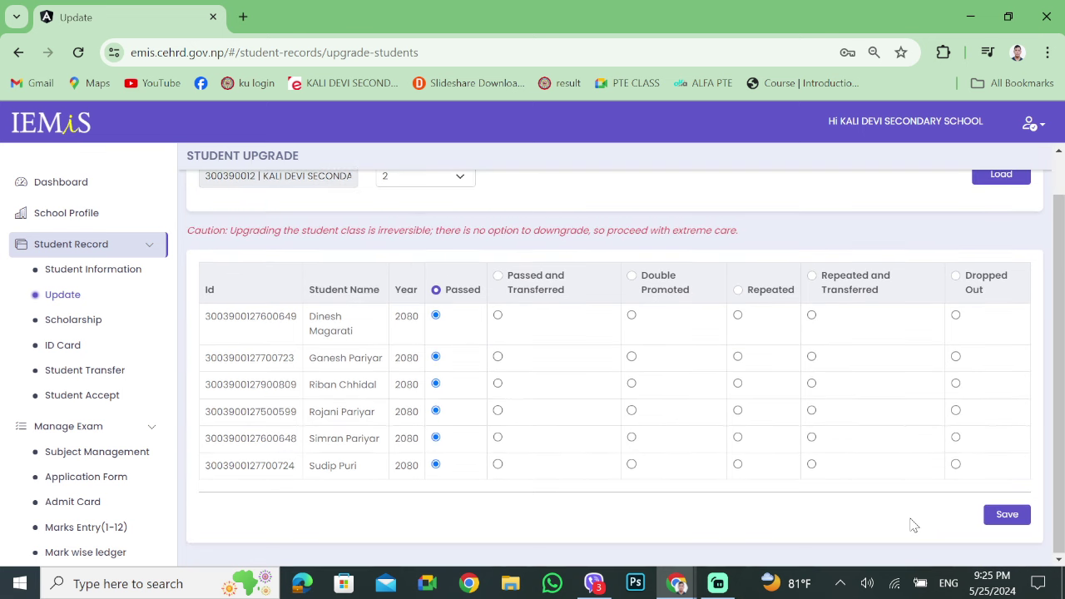